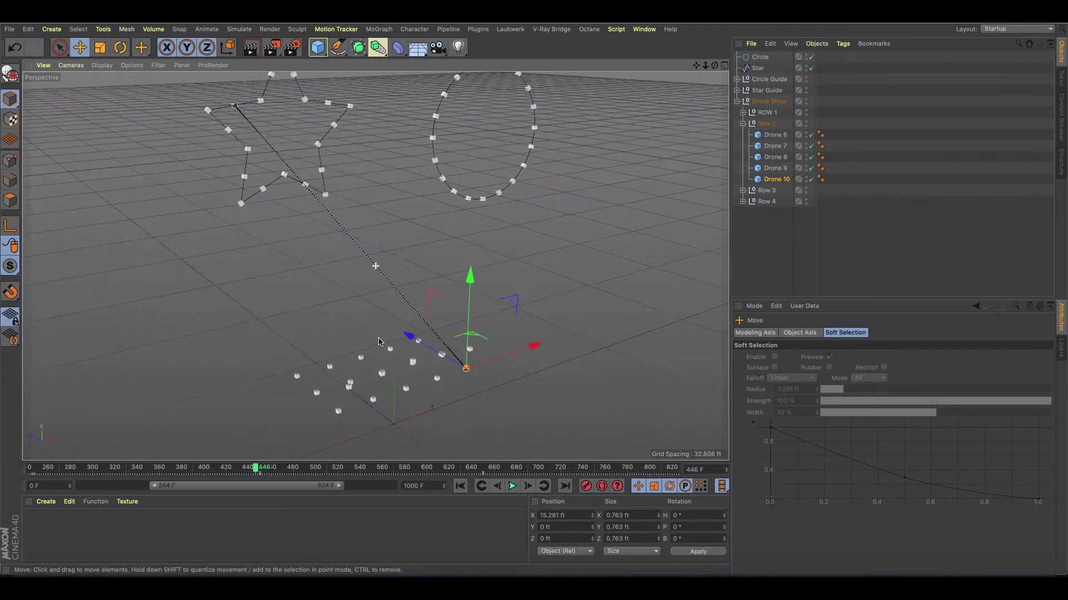
- Select Drones 6–10 and set their H, P and B rotation to 0°
left_click_drag(256, 469, 483, 467)
left_click(774, 134)
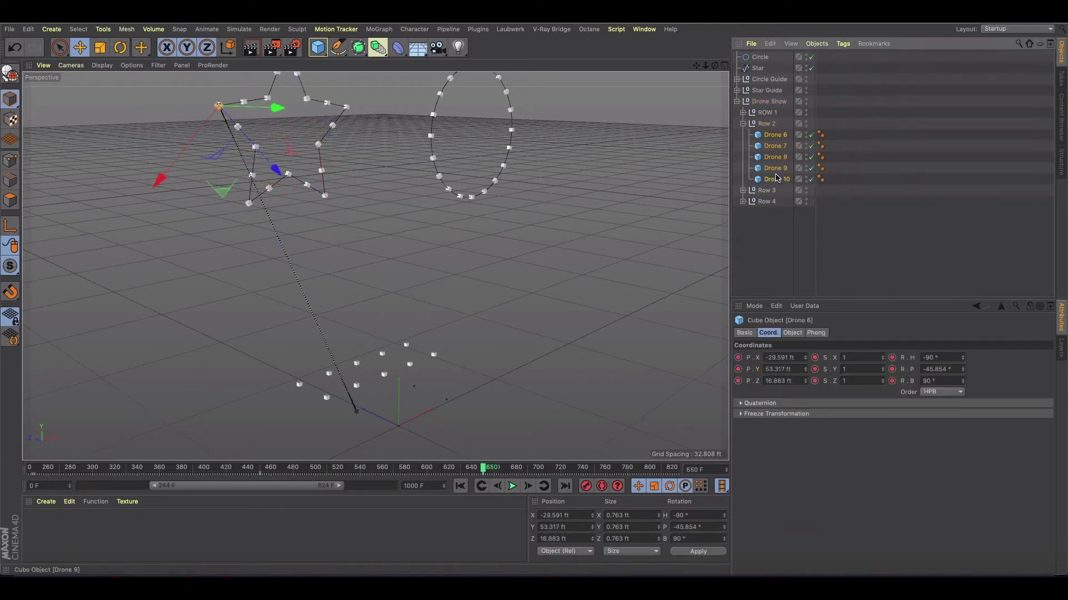
left_click(778, 178, "shift")
left_click(946, 359)
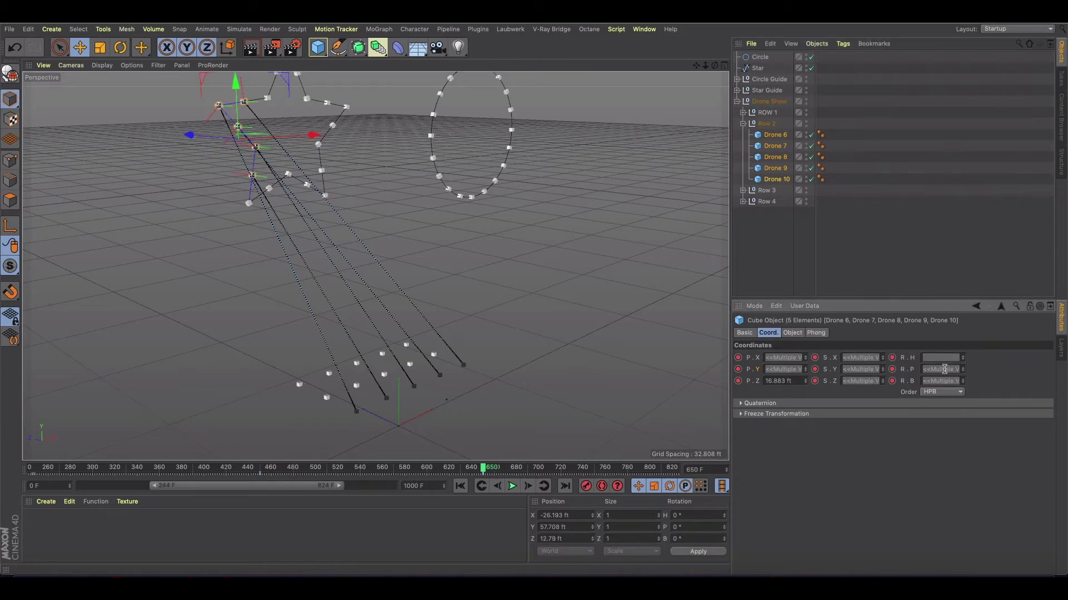
type("0")
key("Tab")
type("0")
key("Tab")
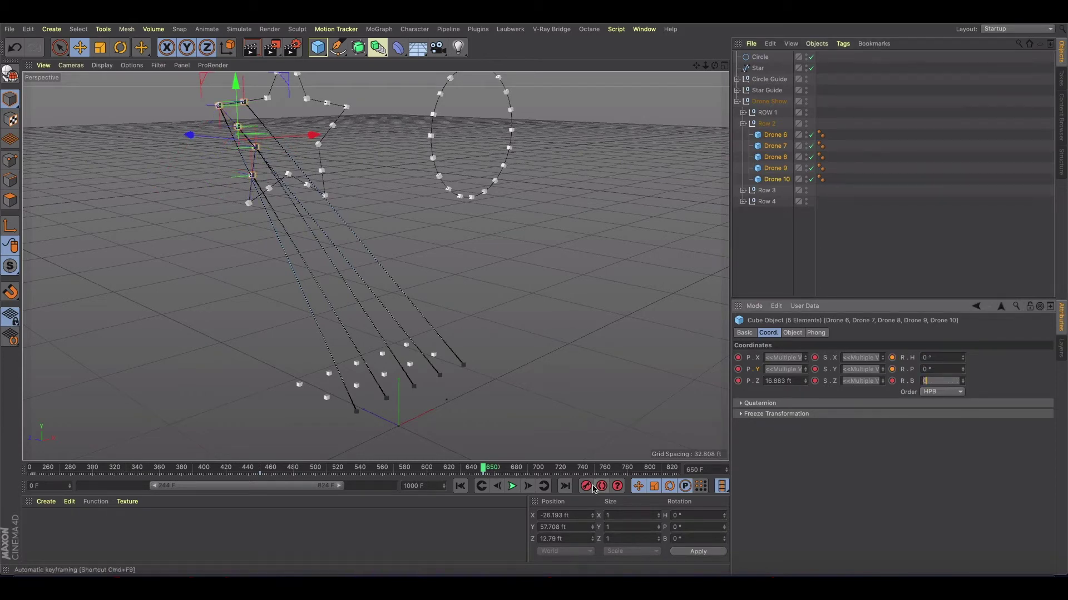
type("0")
key("Return")
- Hide the Star Guide in the viewport
scroll(205, 135, "up", 4)
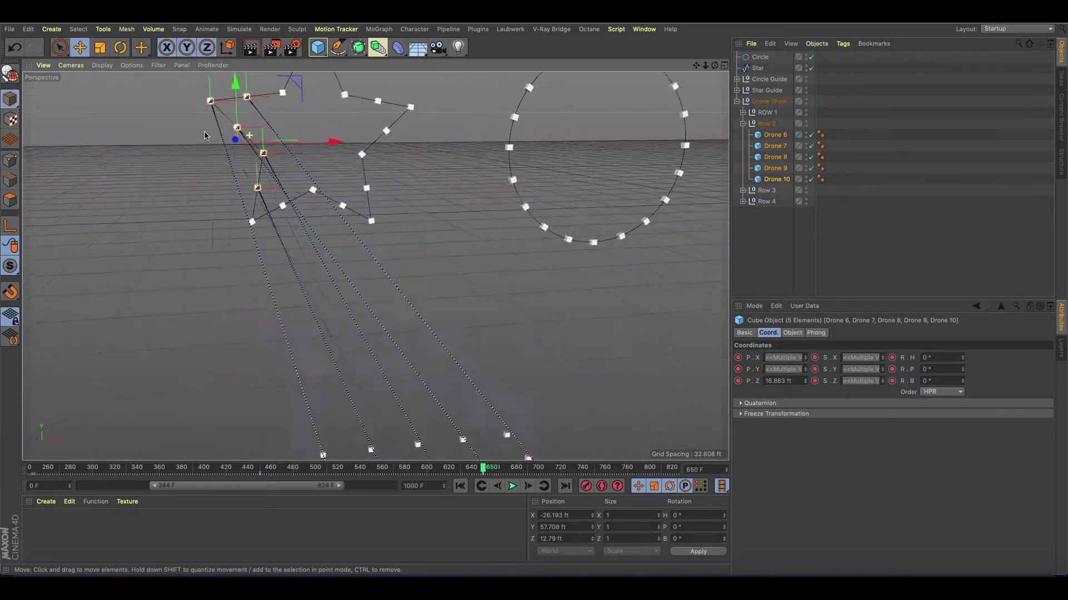
scroll(205, 136, "down", 5)
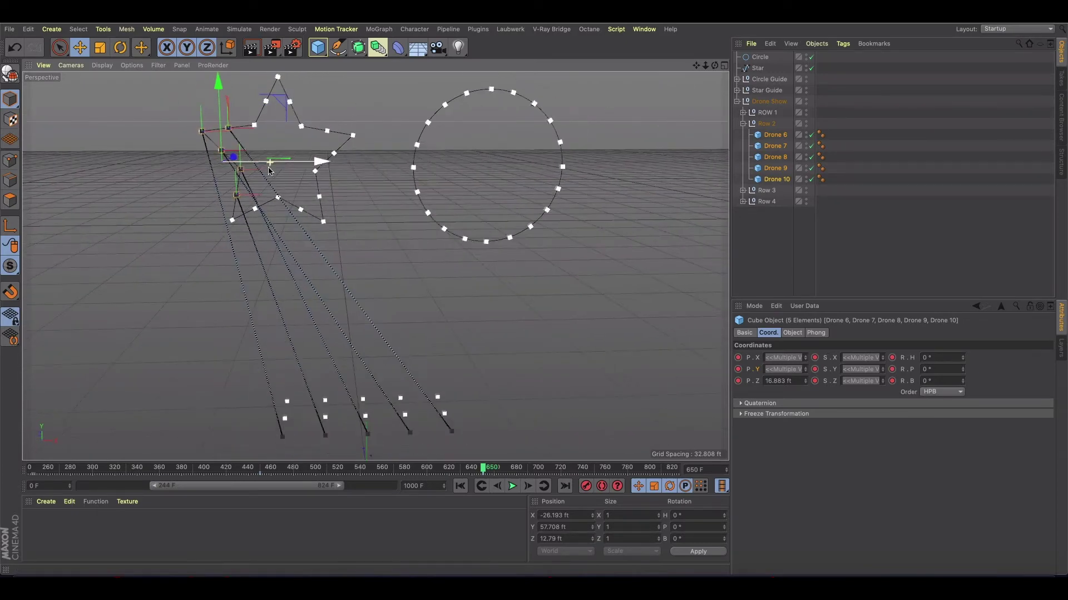
scroll(268, 171, "down", 1)
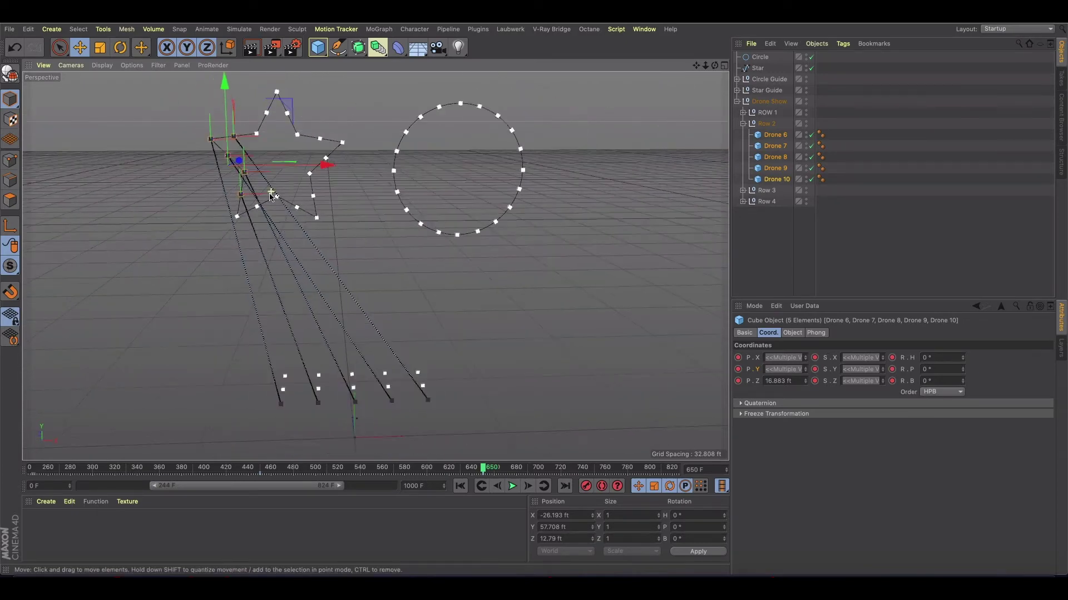
left_click(806, 90)
- Compare Render View previews with the Star Guide's render visibility toggled, then go to frame 450
left_click(251, 47)
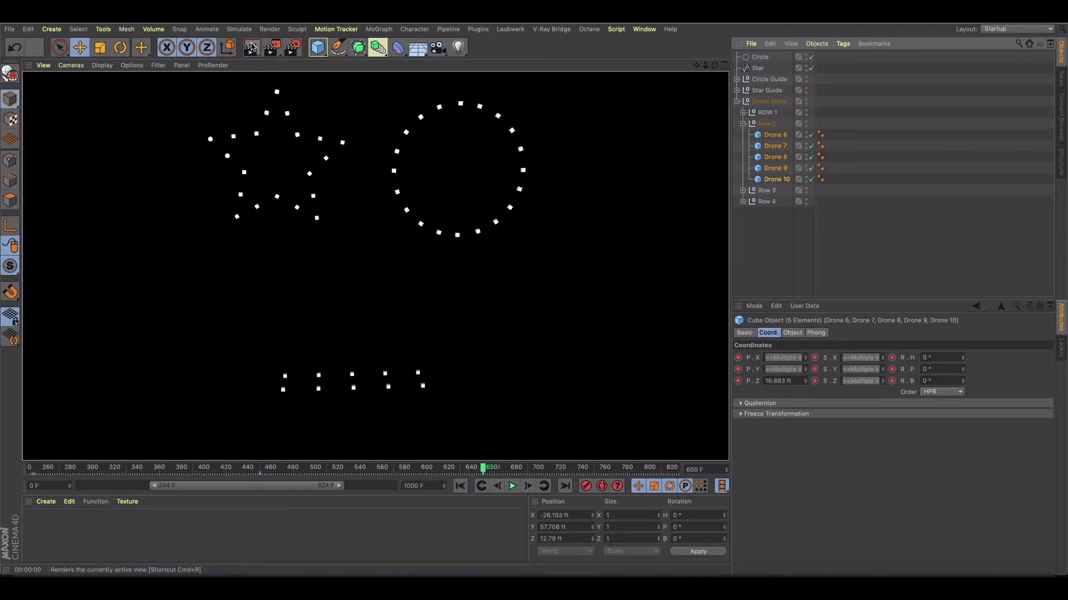
left_click(806, 93)
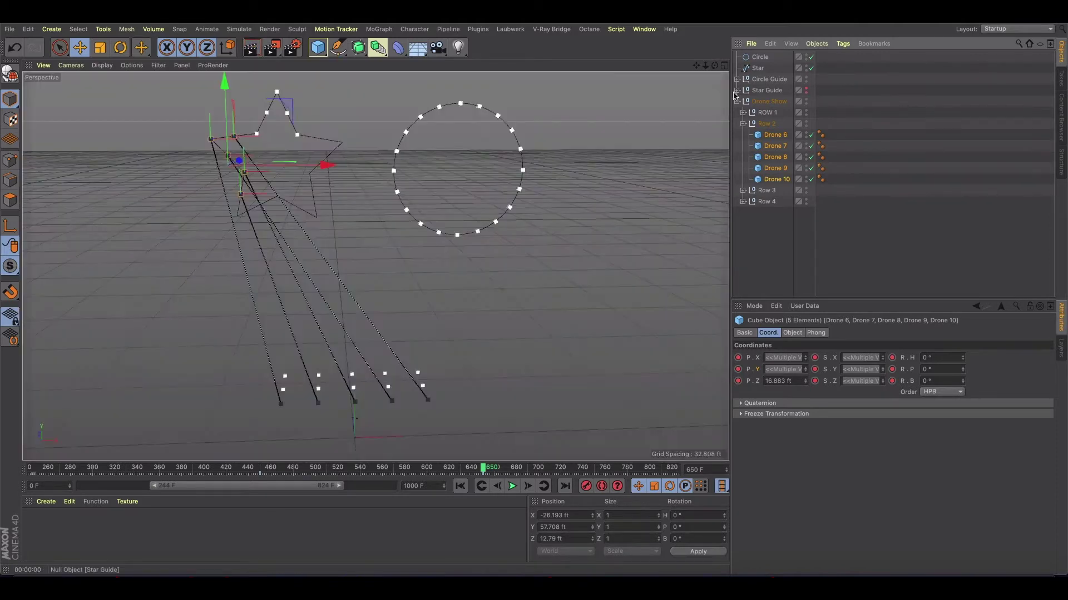
left_click(251, 48)
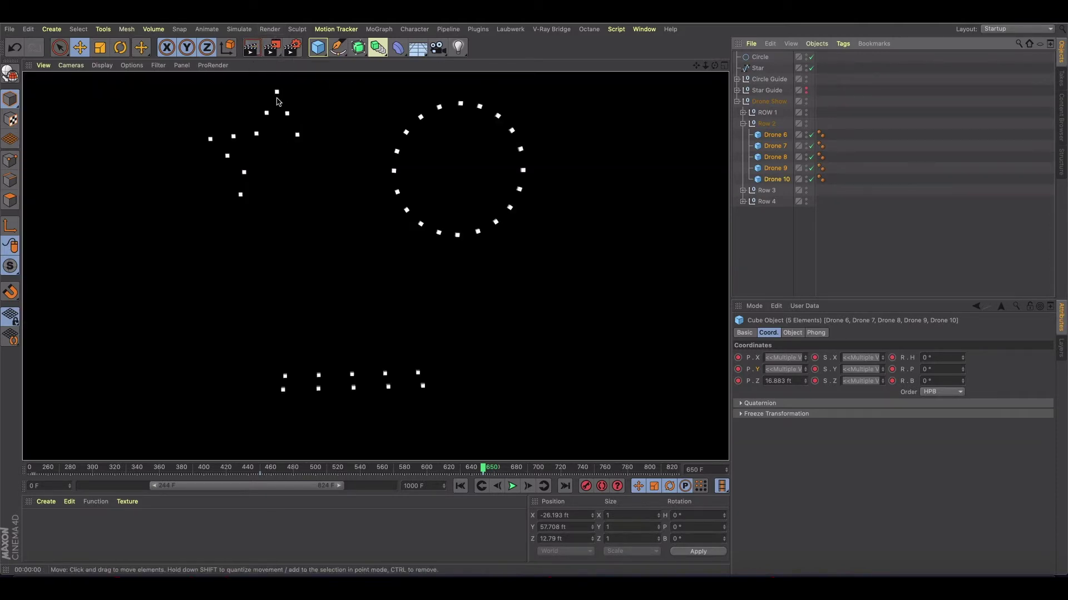
left_click(807, 94)
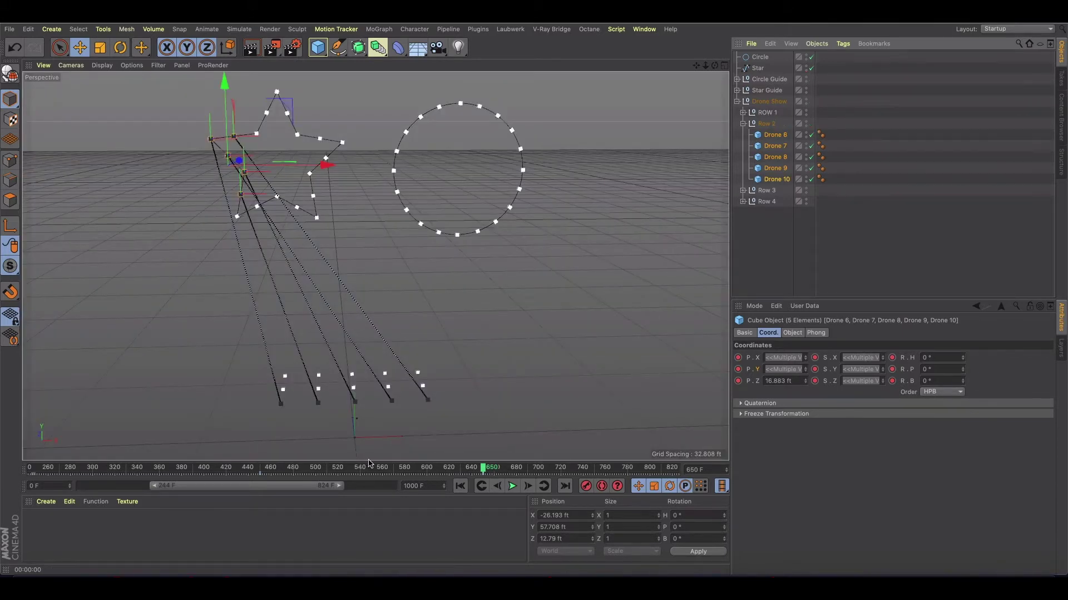
left_click(259, 471)
- At frame 500, collapse Row 2, expand Row 3 and select Drones 11–15
left_click_drag(260, 470, 315, 470)
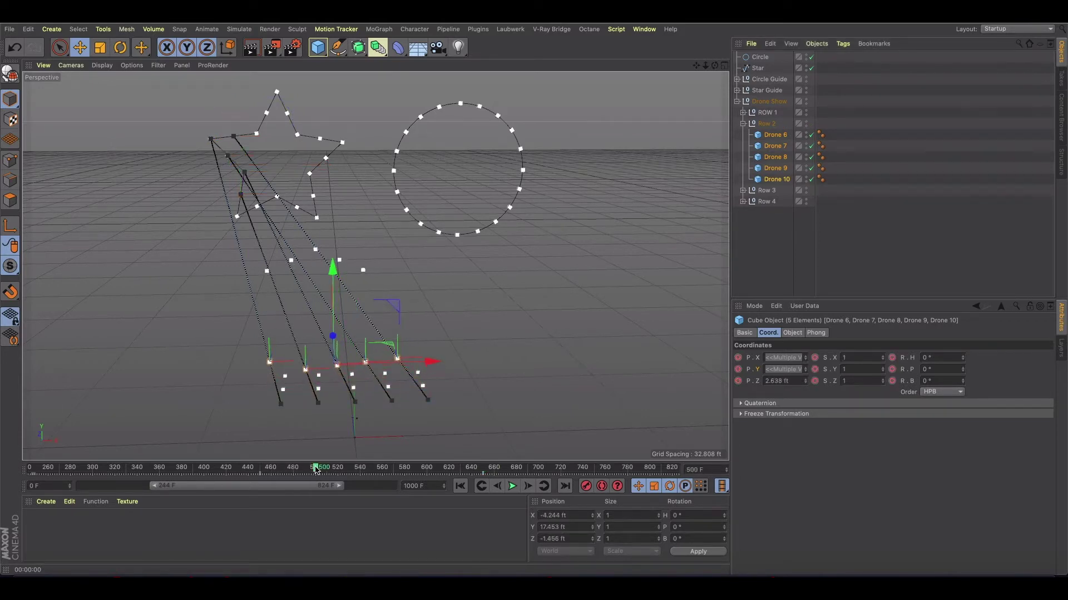
left_click(742, 124)
left_click(744, 136)
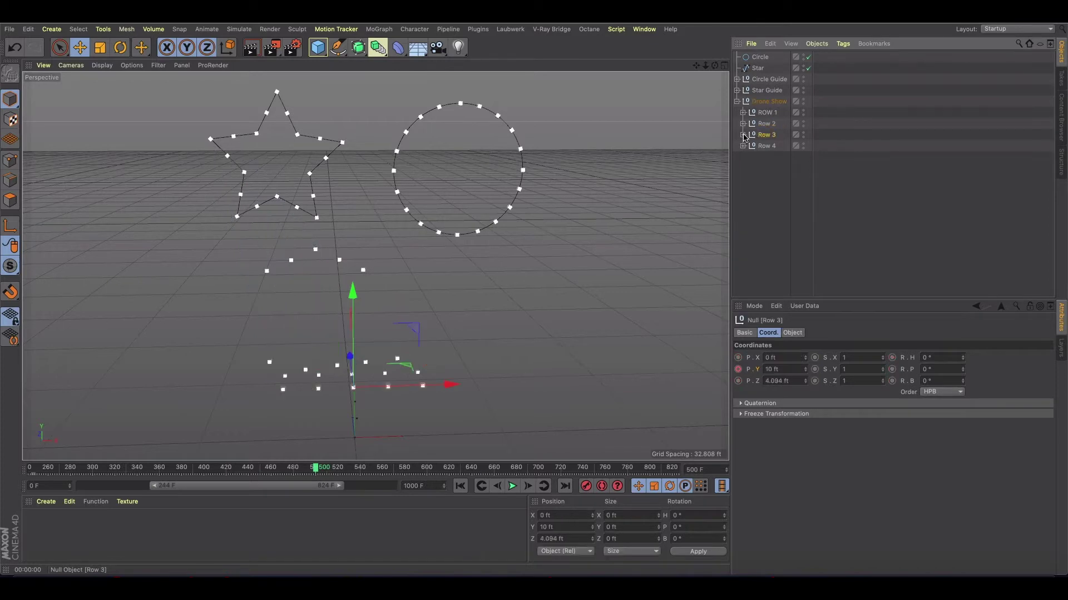
left_click(743, 135)
left_click(776, 145)
left_click(777, 190, "shift")
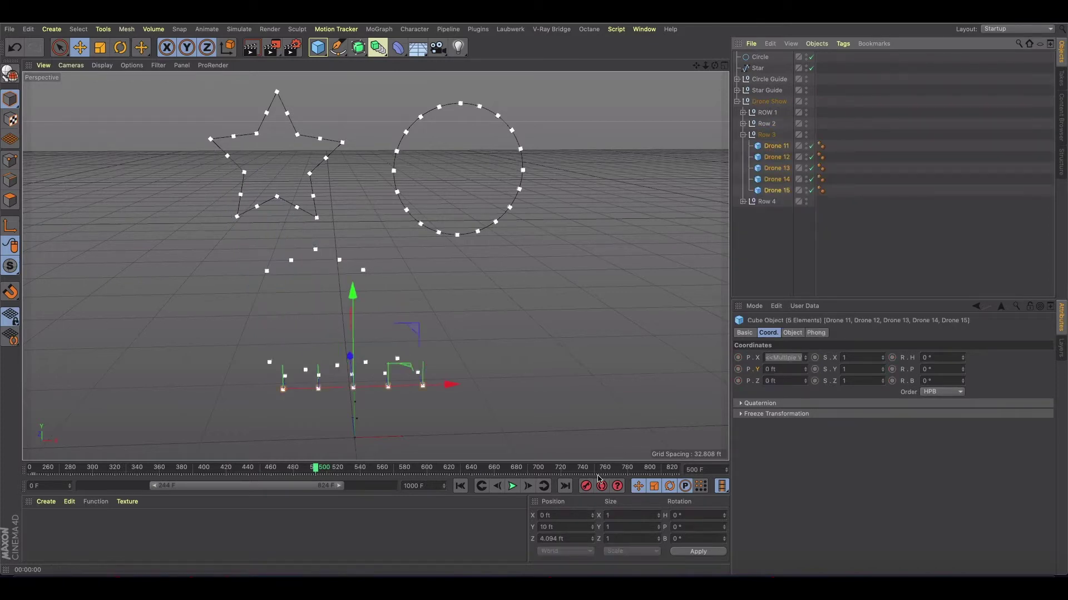
- Switch to the Transfer tool and select only Drone 11
left_click(141, 47)
left_click(176, 83)
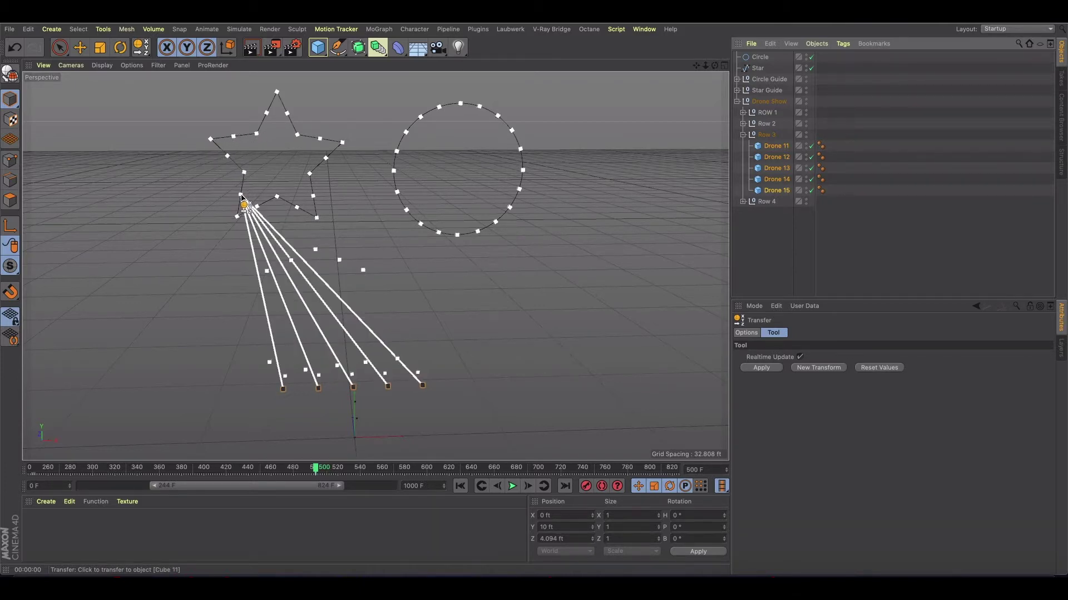
left_click(769, 147)
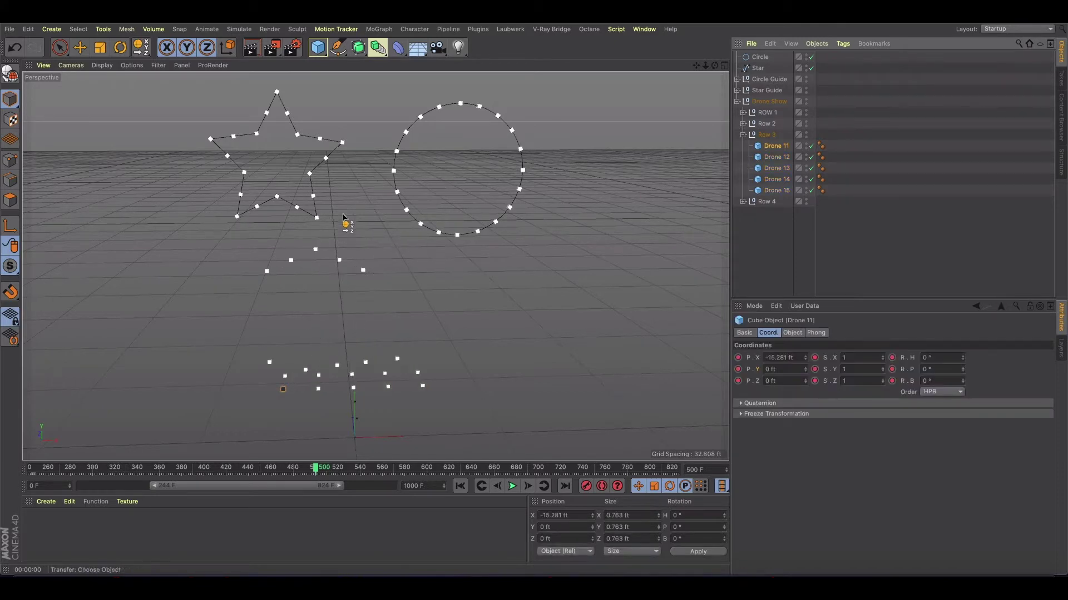
- Undo the first placement and place Drone 11 on a star point at frame 700
left_click(238, 218)
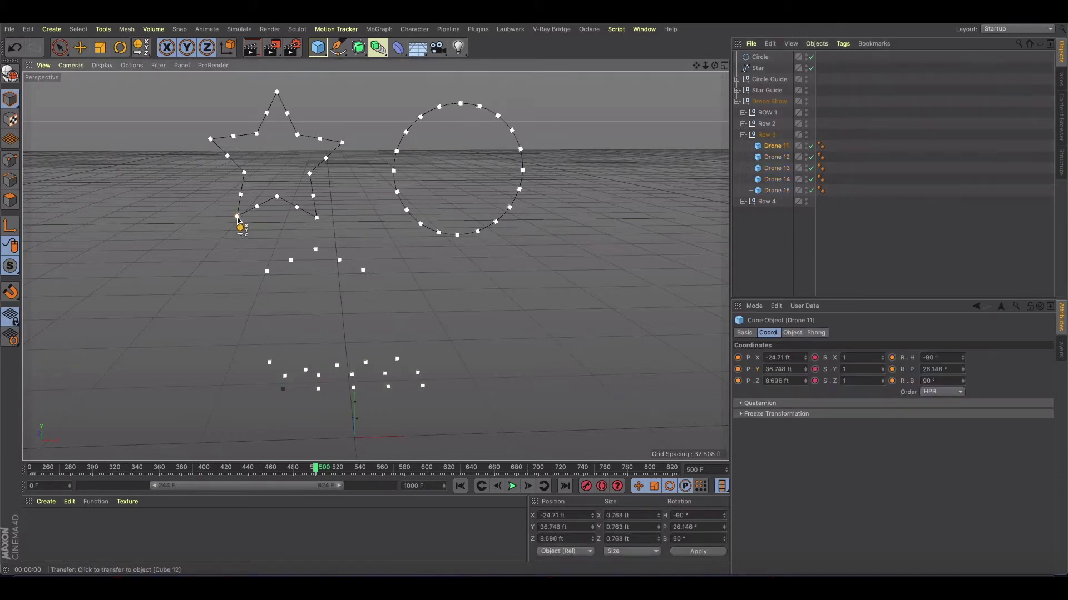
key("ctrl+z")
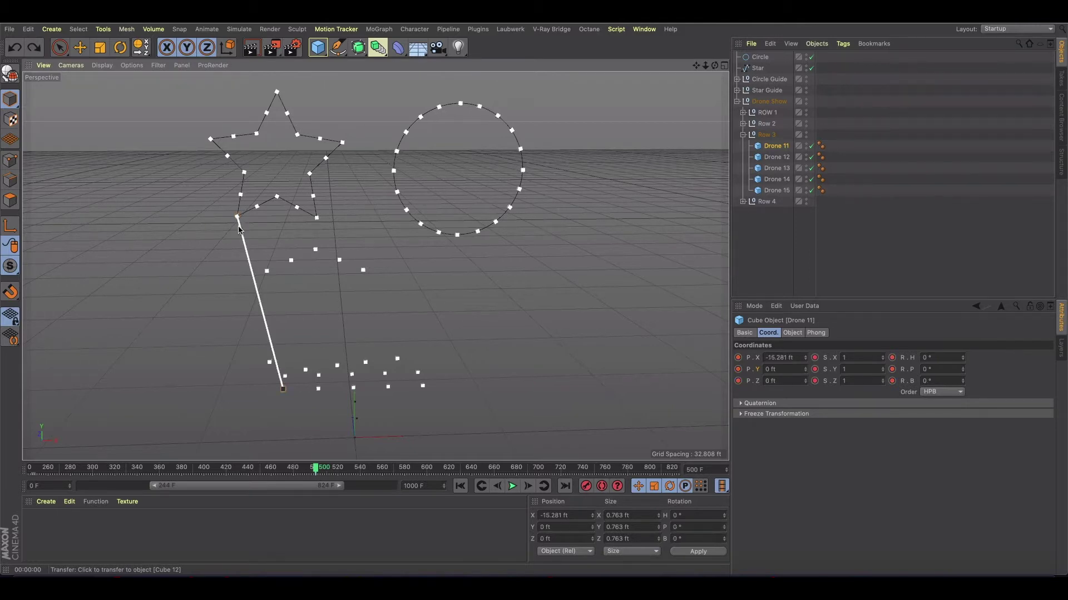
left_click(538, 469)
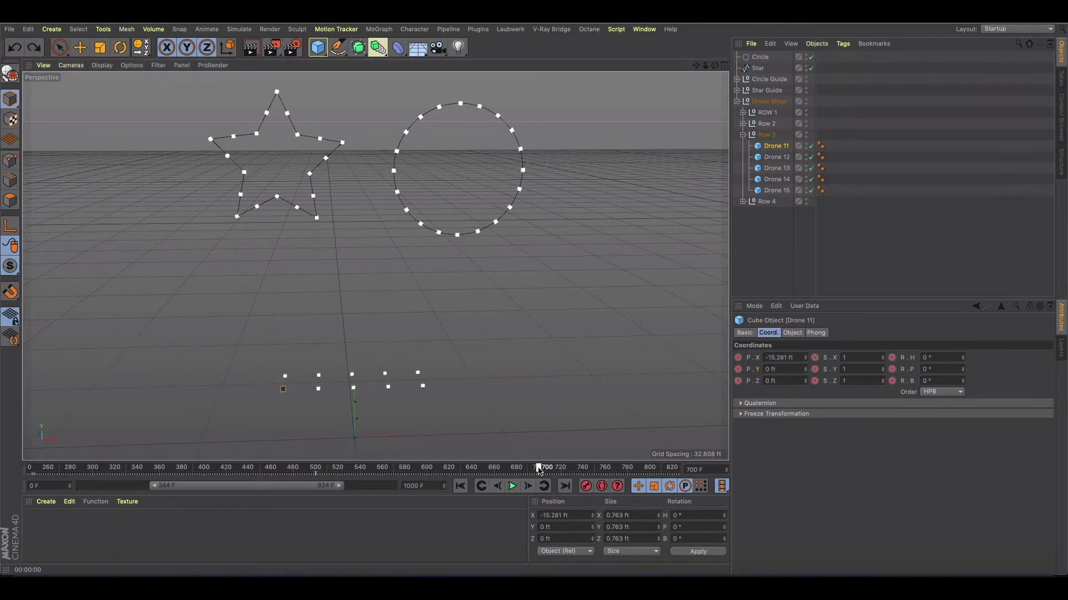
left_click(237, 217)
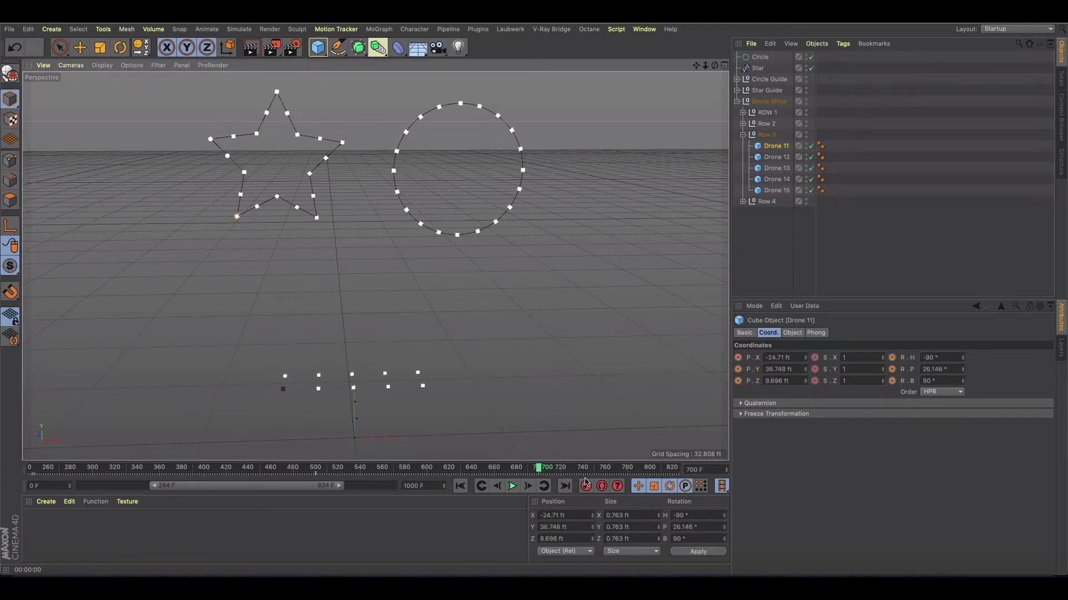
- Place Drones 12–15 on star points and record their keyframes at frame 700
left_click(777, 157)
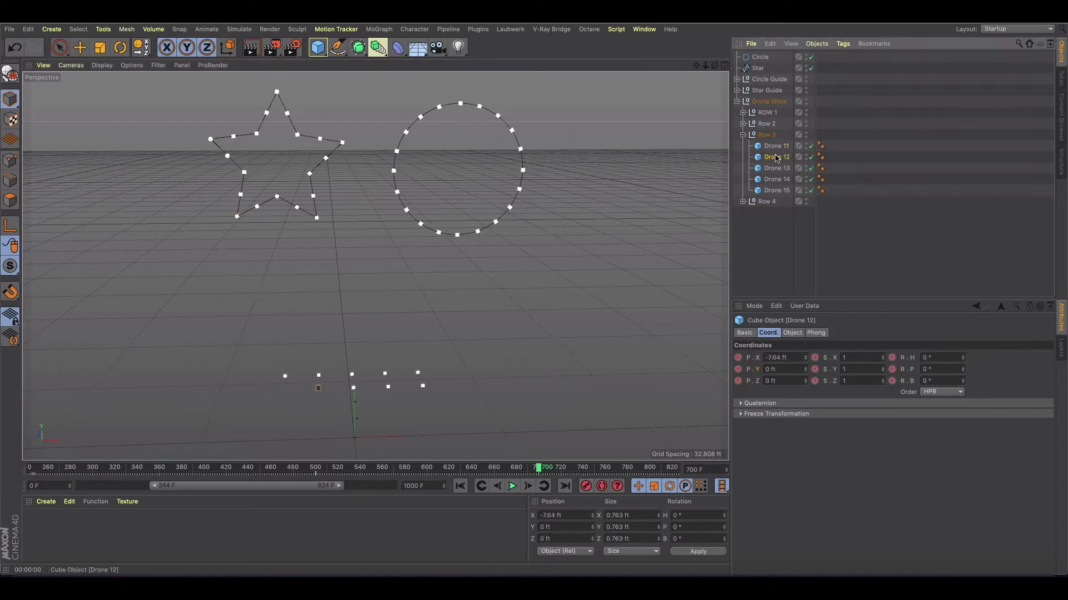
left_click(259, 209)
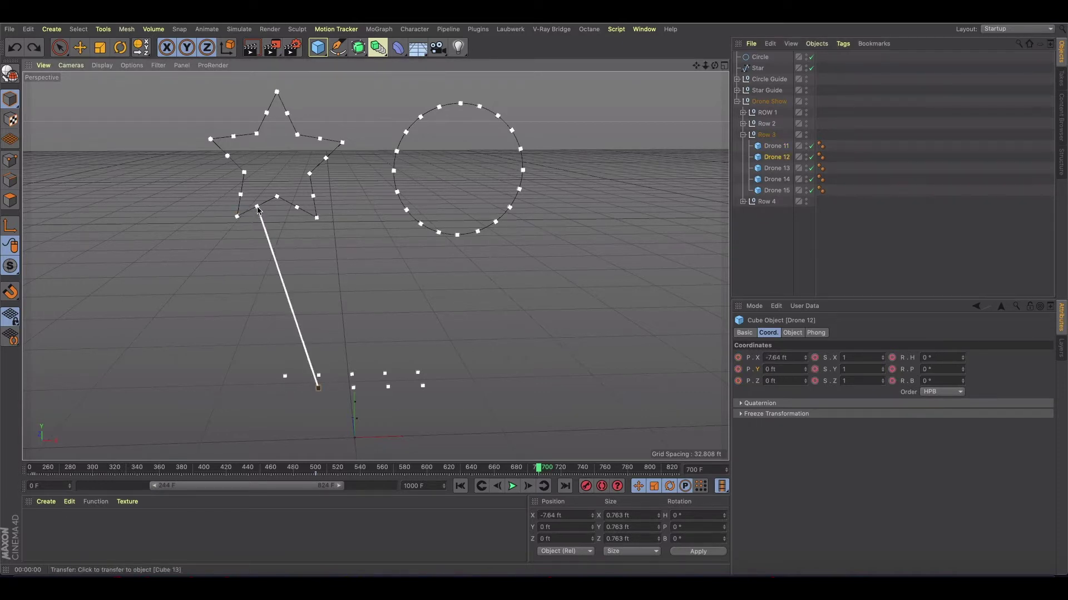
left_click(257, 208)
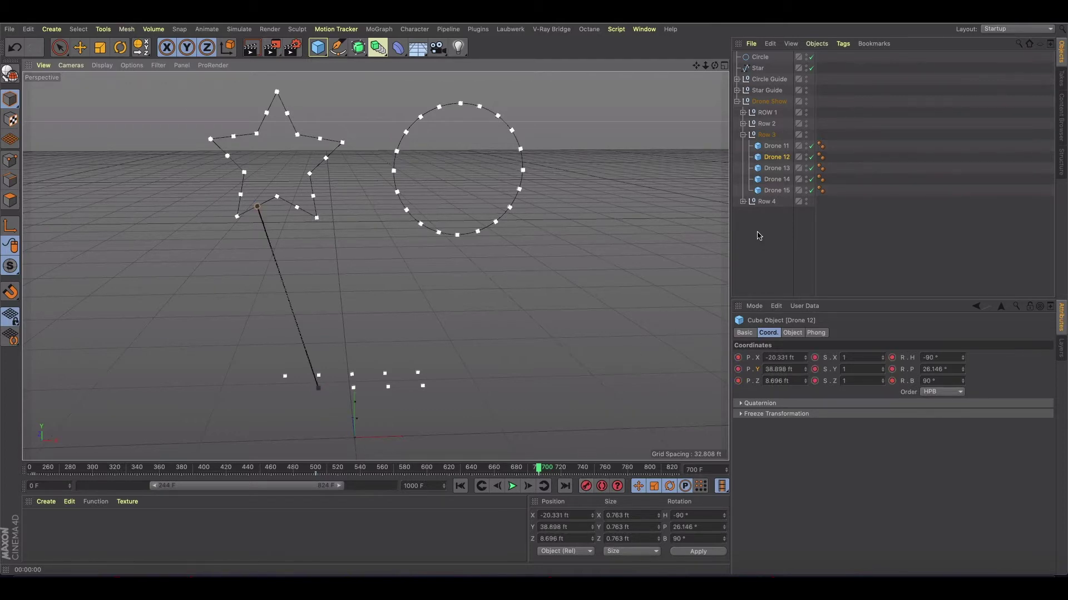
left_click(776, 168)
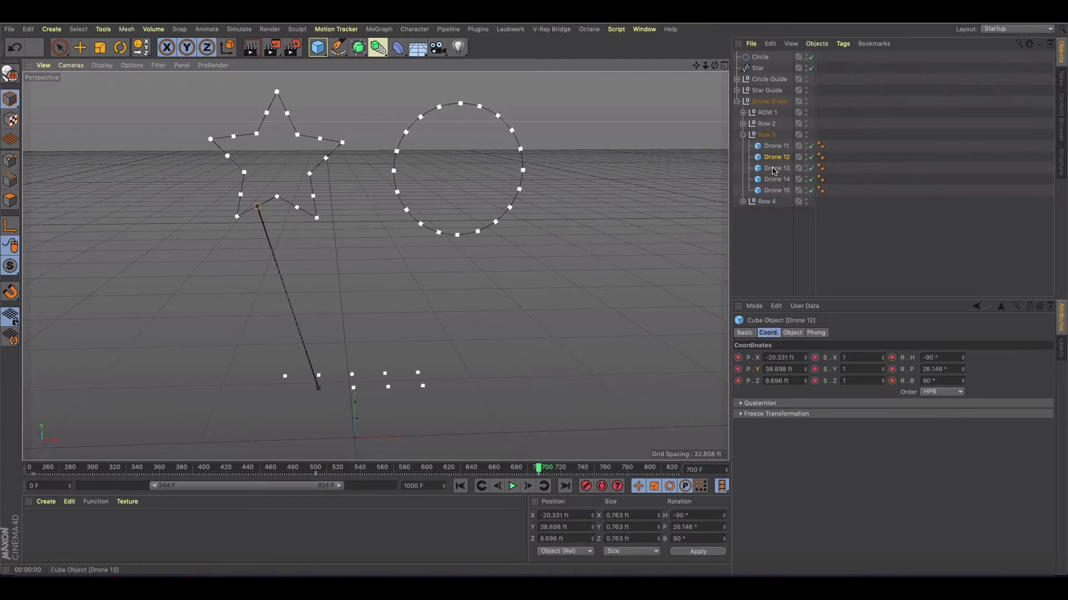
left_click(278, 198)
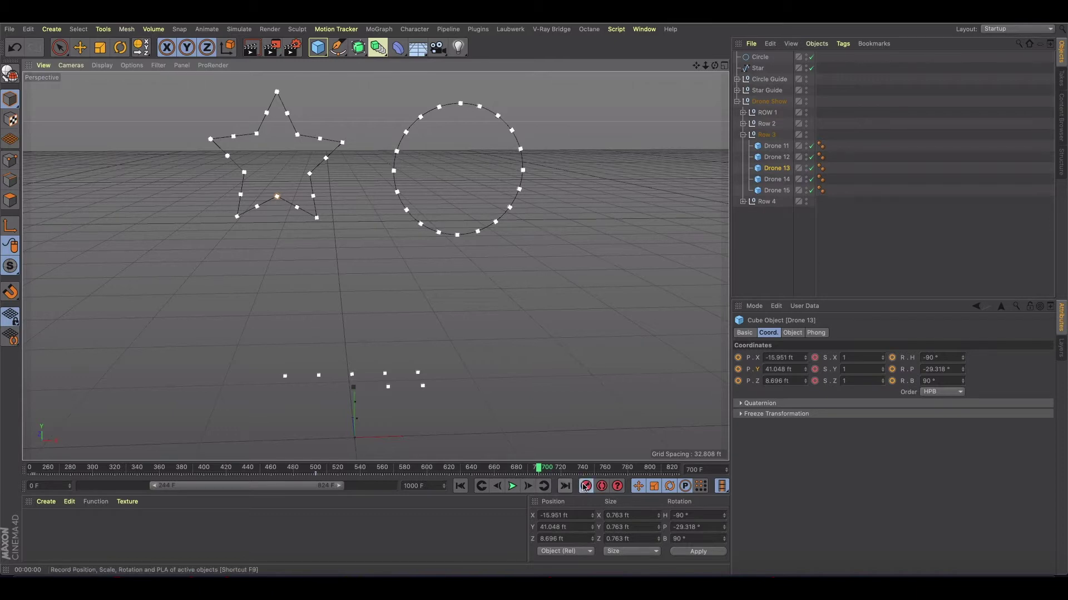
left_click(767, 179)
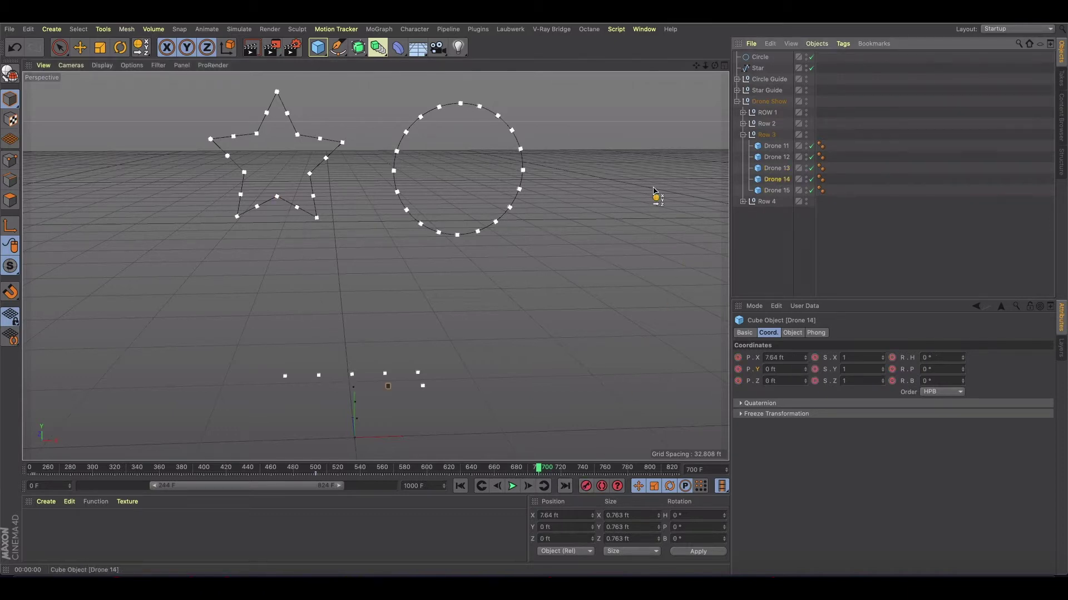
left_click(296, 207)
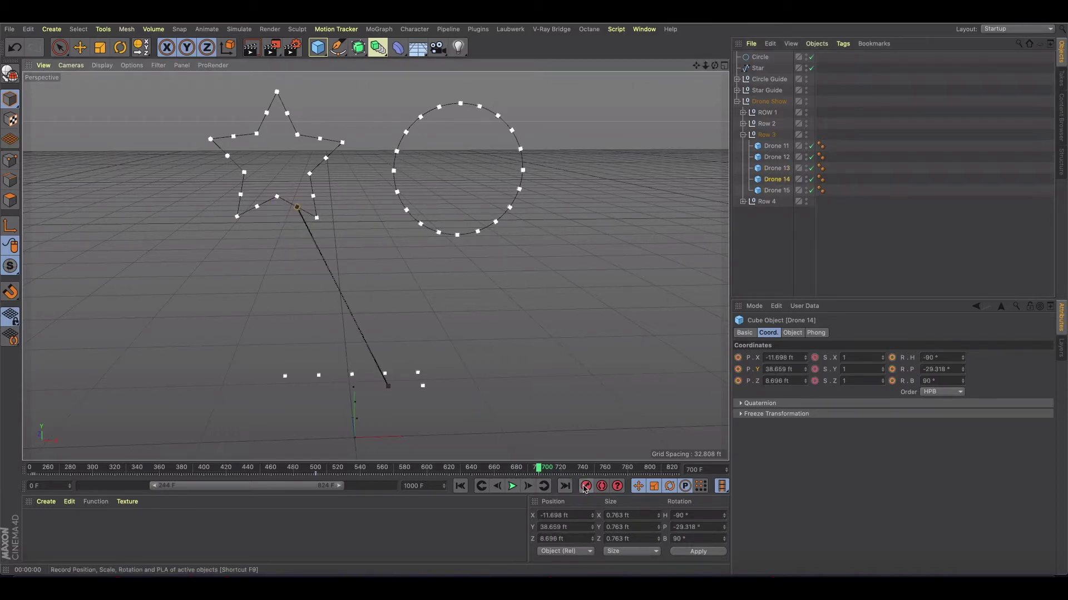
left_click(770, 190)
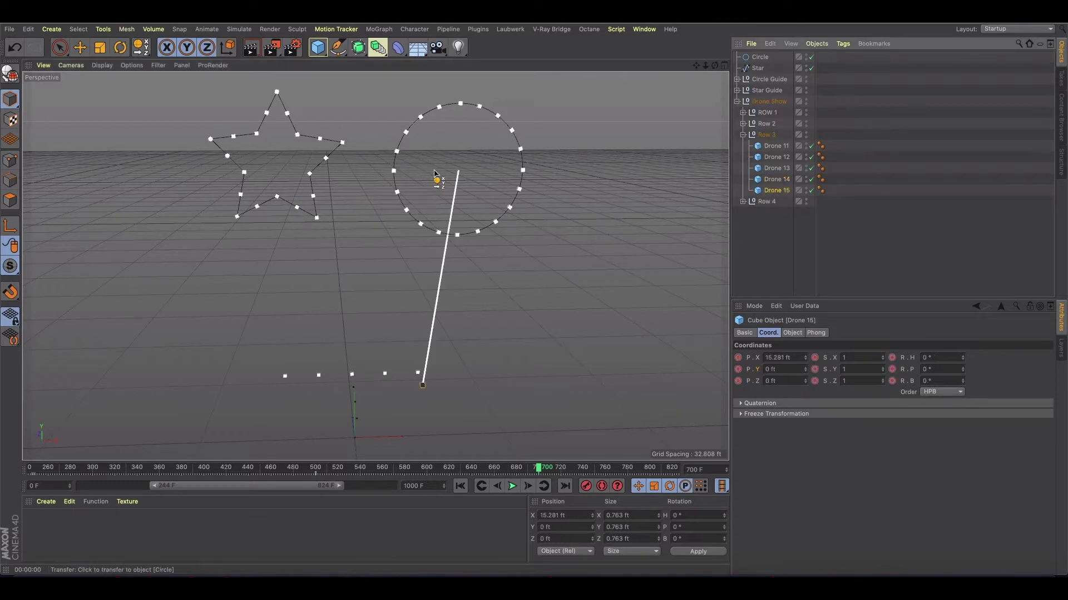
left_click(316, 217)
left_click(586, 487)
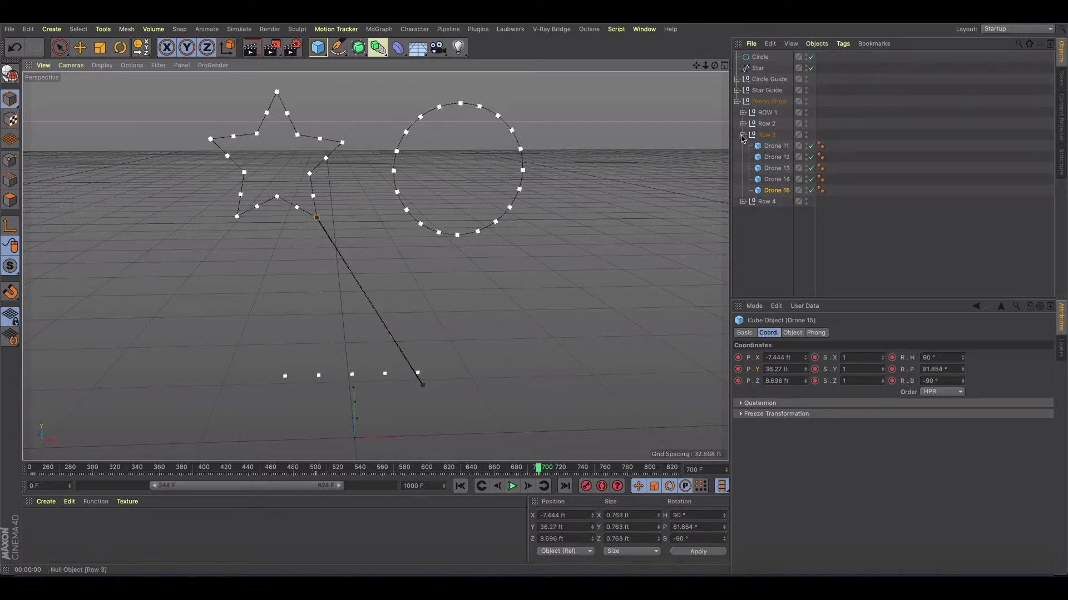
- Collapse Row 3, expand Row 4 and select Drones 16–20
left_click_drag(540, 469, 371, 472)
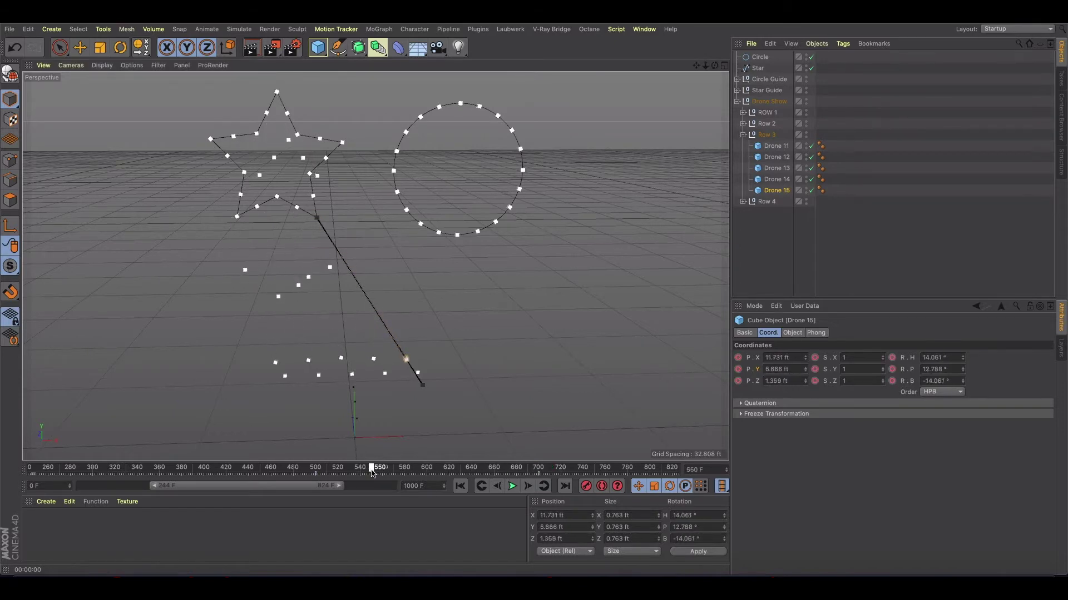
left_click(744, 134)
left_click(764, 145)
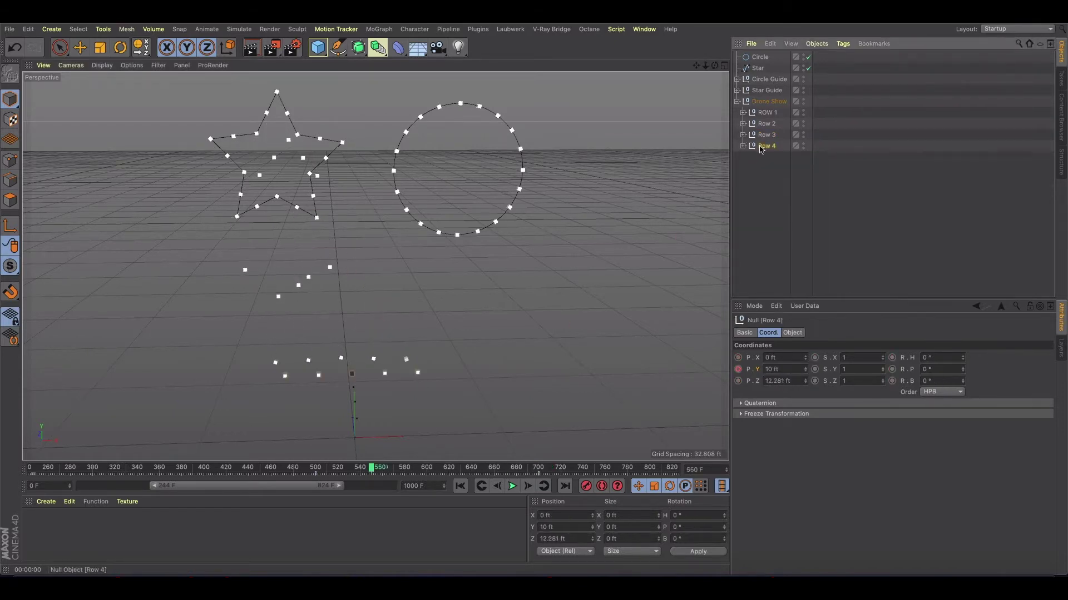
left_click(743, 146)
left_click(770, 158)
left_click(775, 202, "shift")
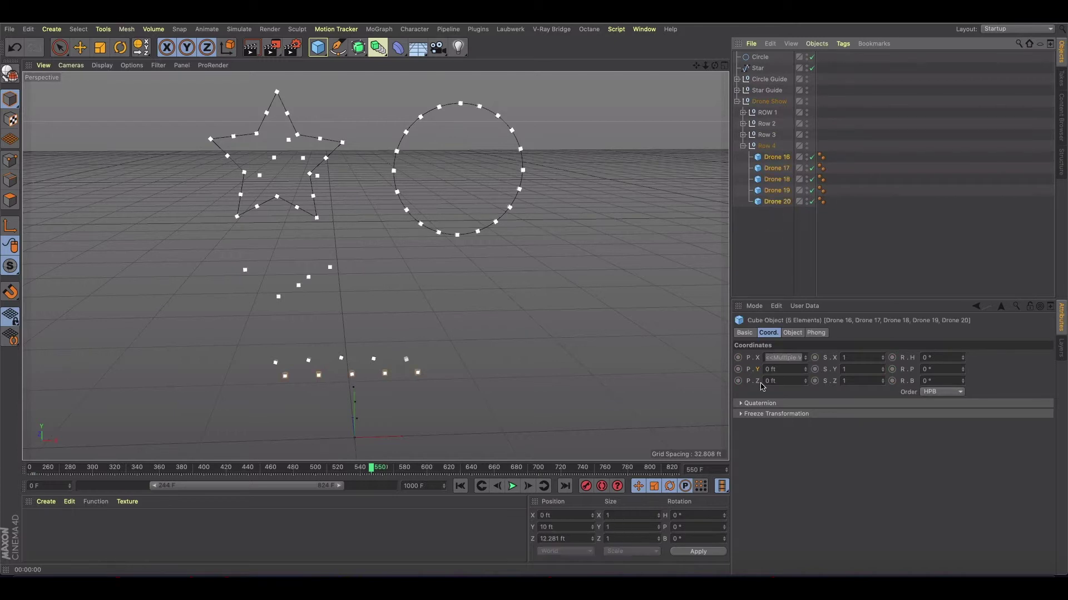
- Record position keyframes for Drones 16–20 at their ground positions, then select Drone 16 and move to frame 750
left_click(739, 358)
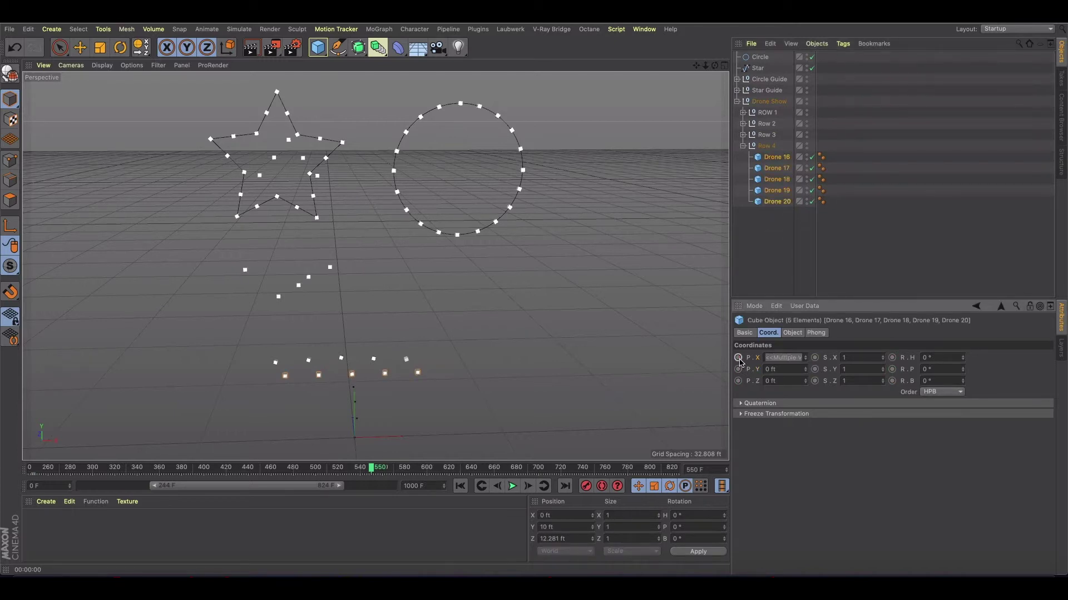
left_click(586, 486)
left_click(769, 158)
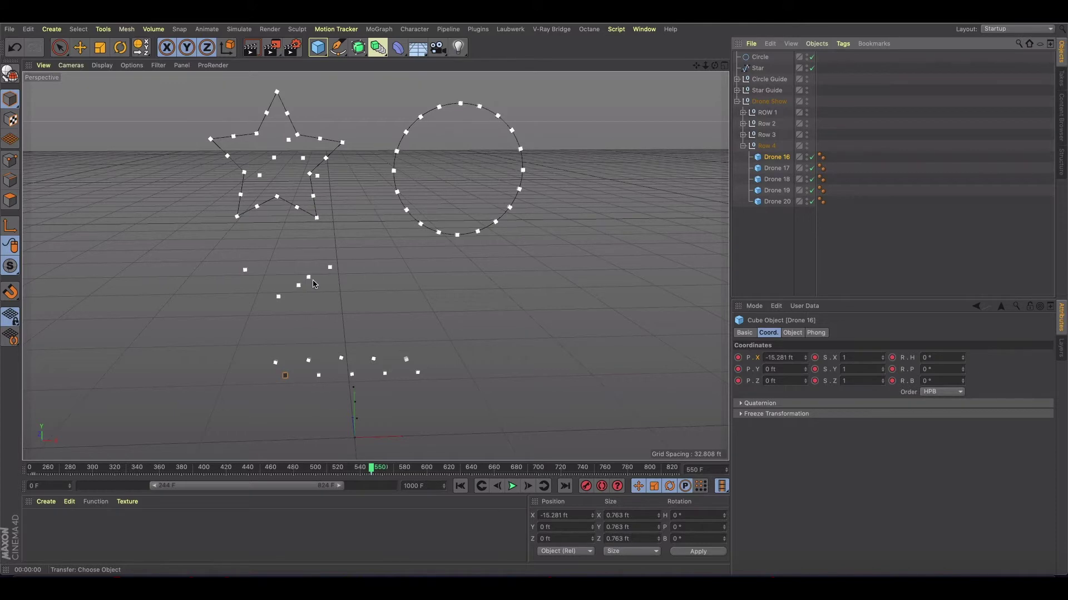
left_click(578, 470)
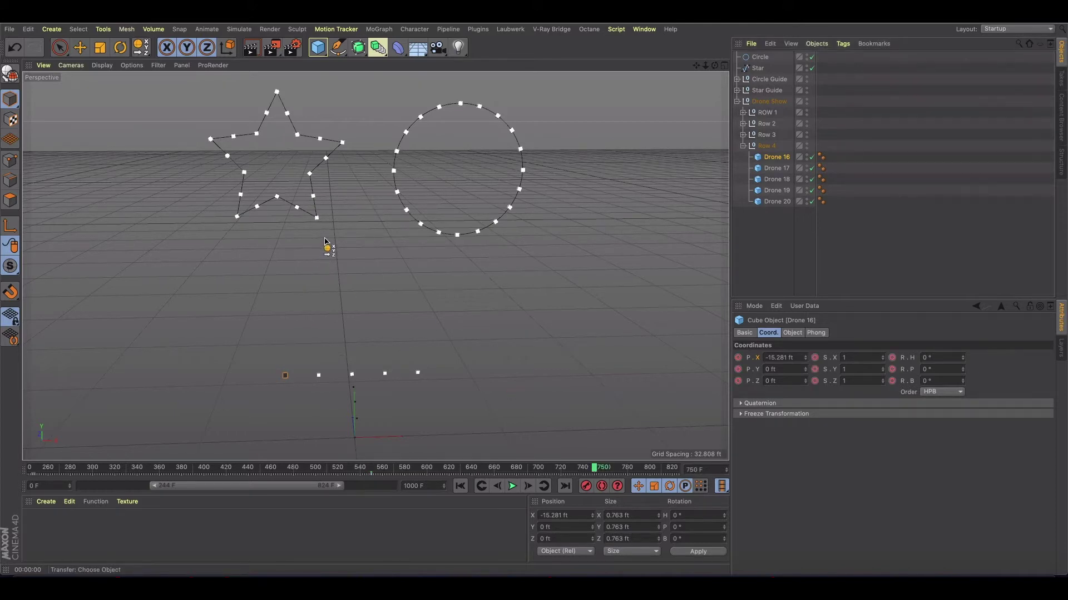
- Transfer Drones 16–20 one by one onto star points at frame 750
left_click(313, 197)
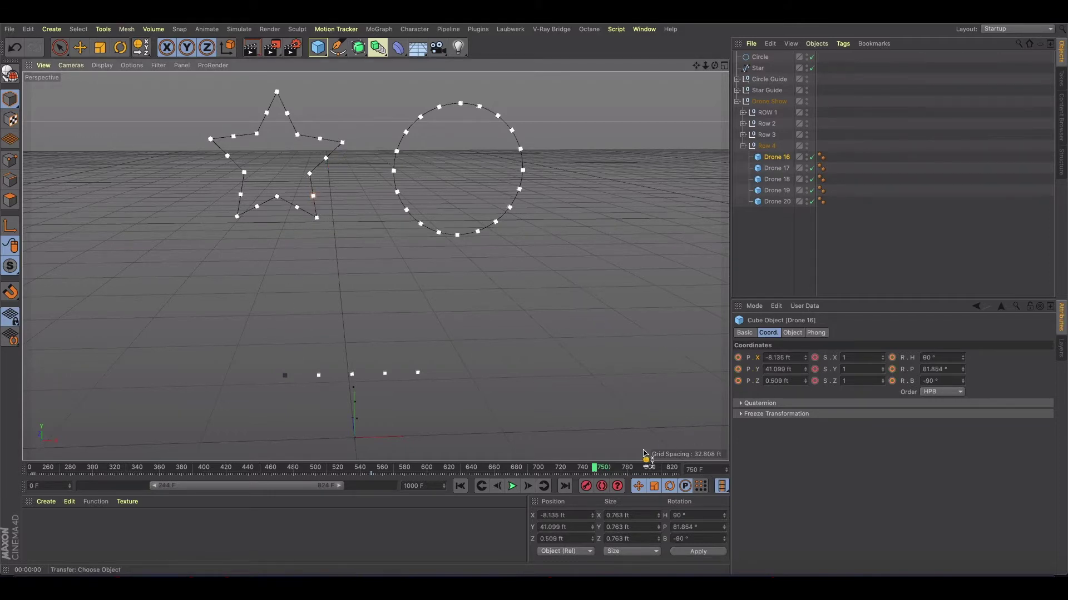
left_click(773, 170)
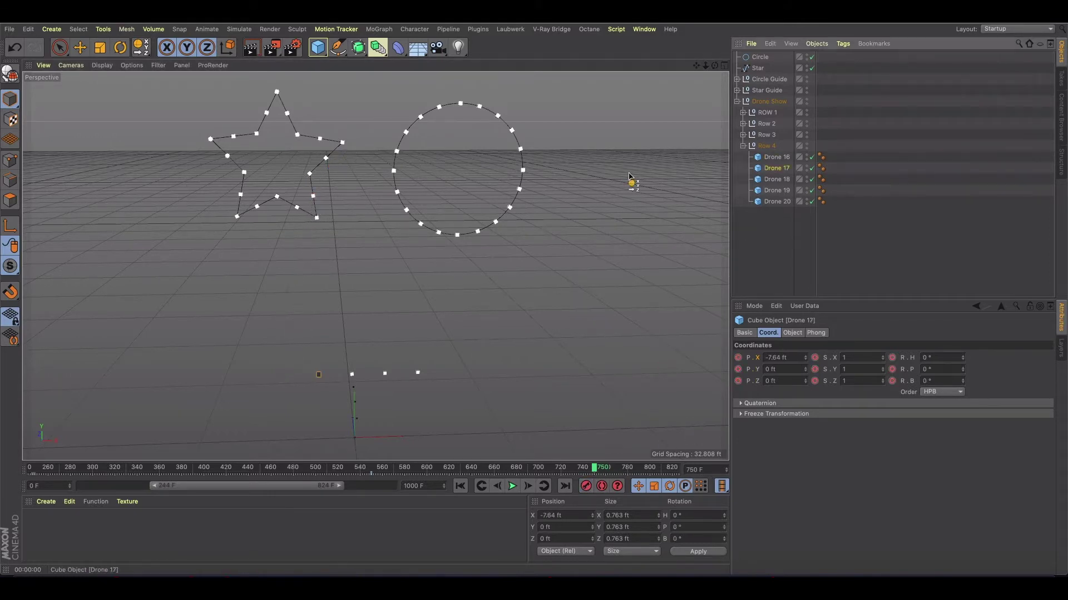
left_click(310, 174)
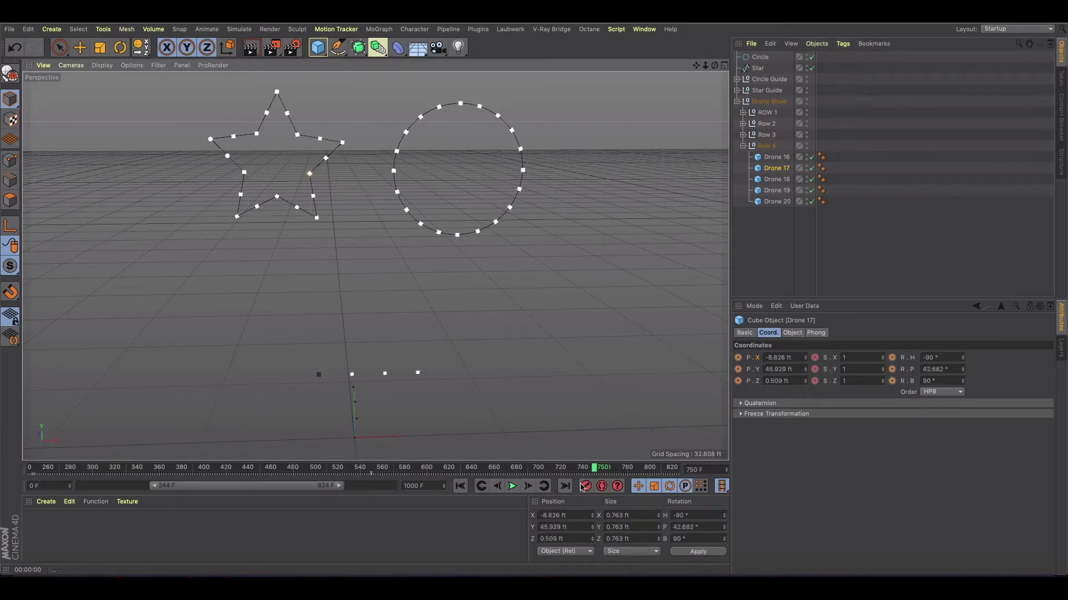
left_click(777, 180)
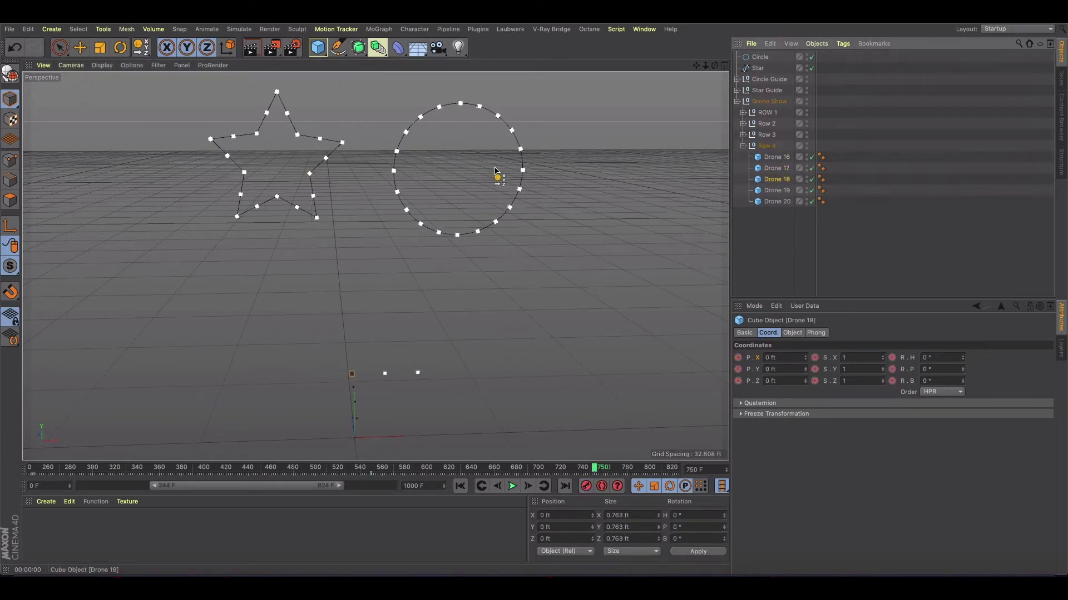
left_click(326, 158)
left_click(776, 190)
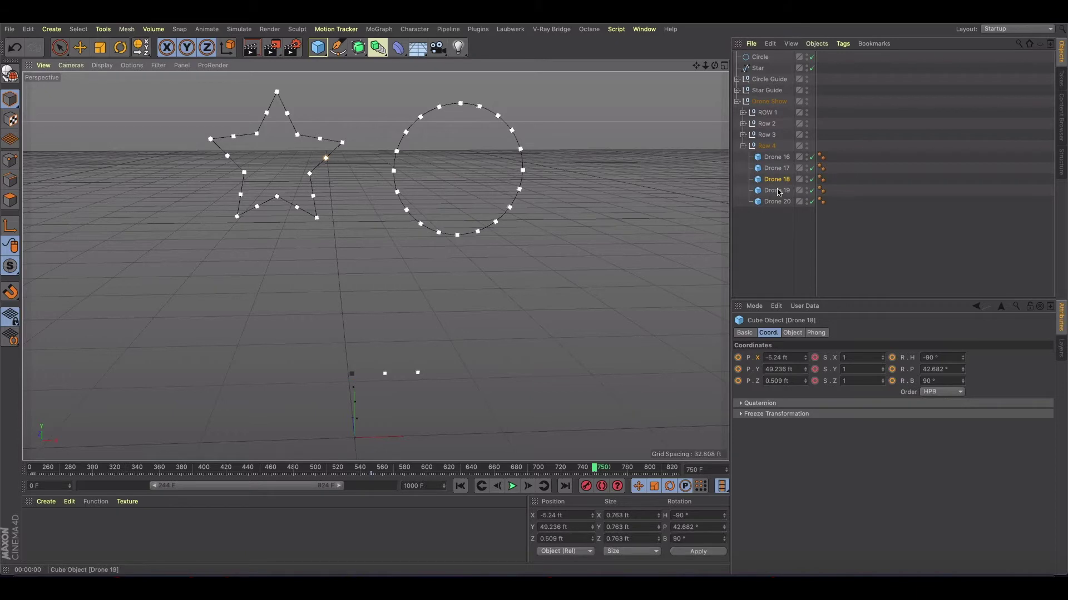
left_click(342, 143)
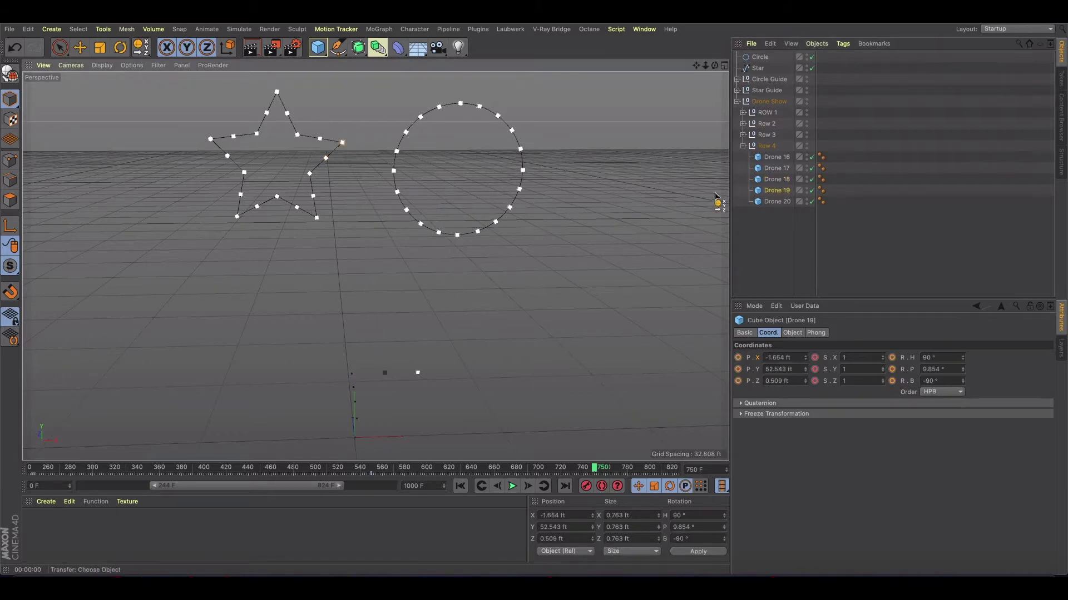
left_click(777, 201)
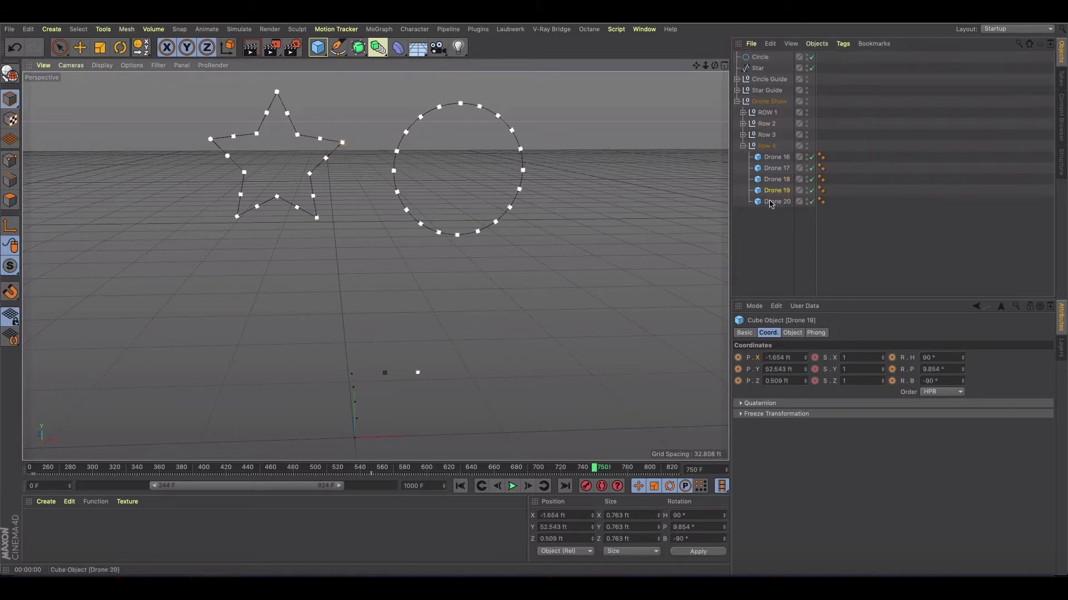
left_click(319, 141)
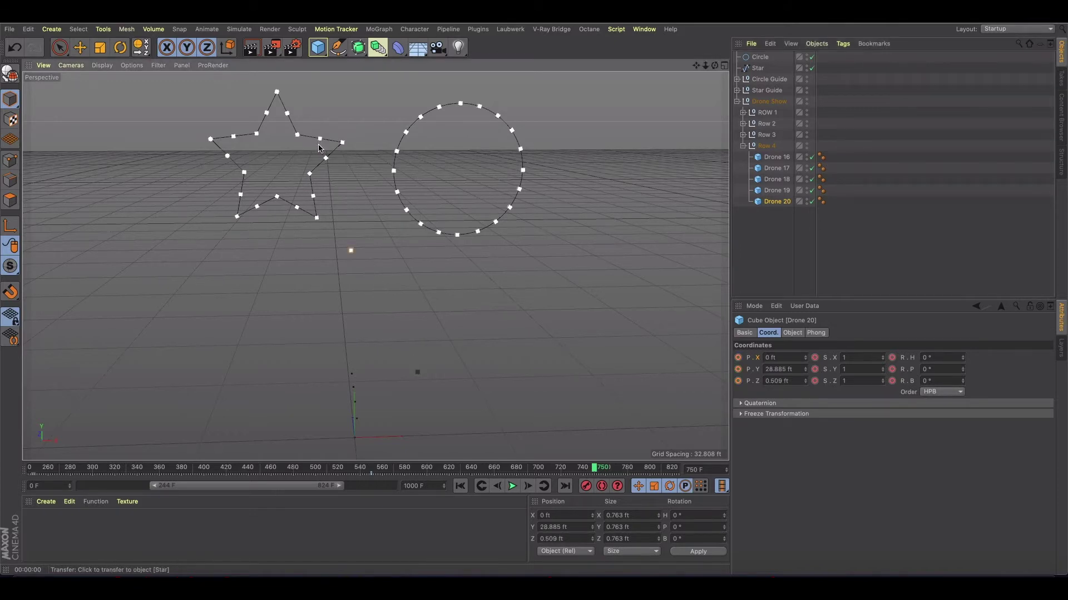
- Readjust Drones 20, 19 and 18 on their star points and record keyframes
left_click(320, 139)
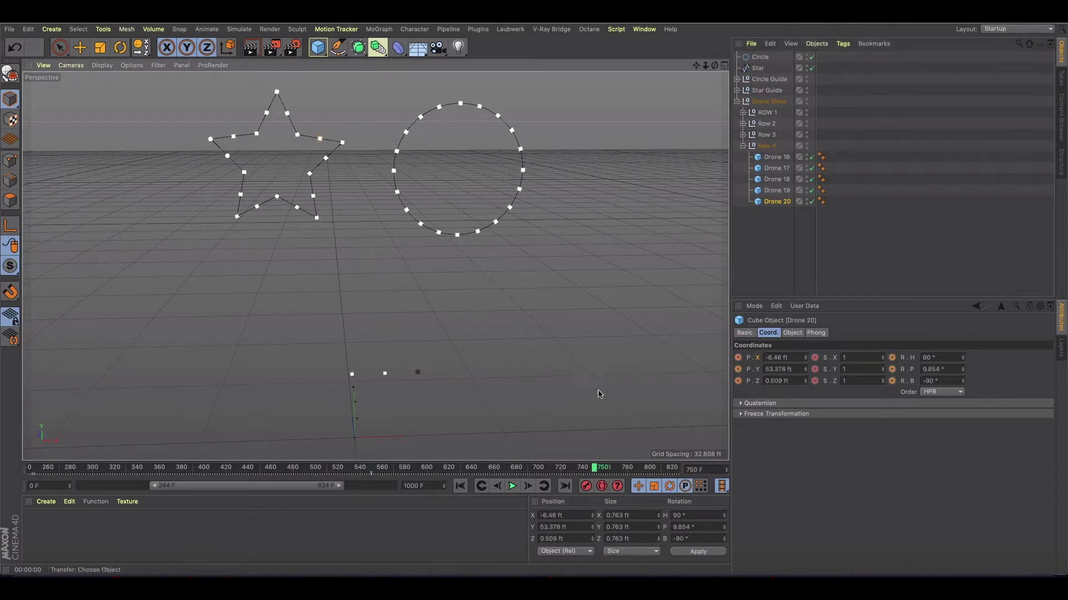
left_click(777, 191)
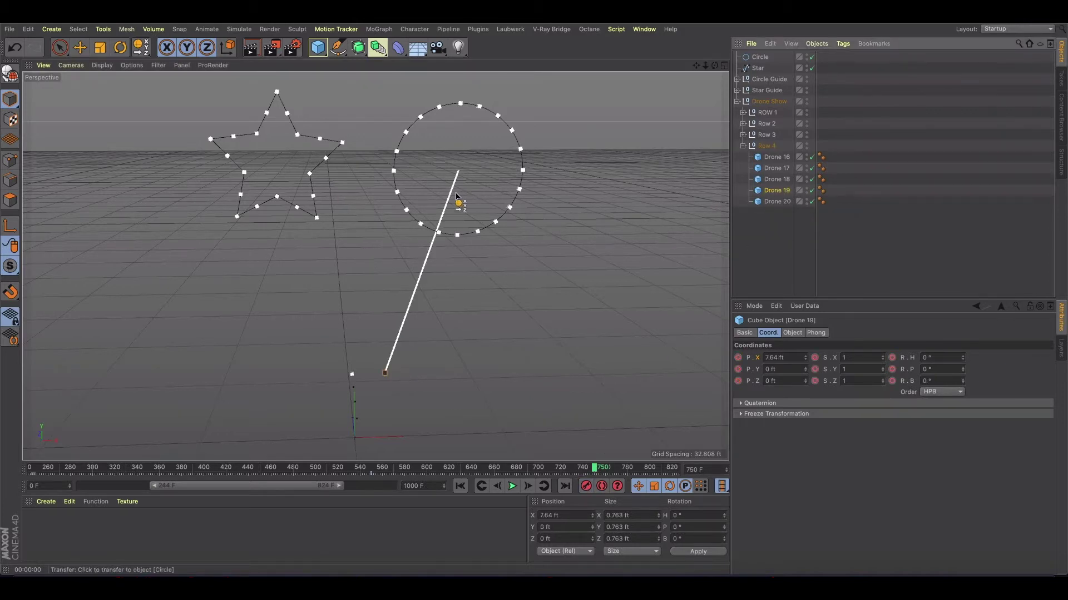
left_click(343, 143)
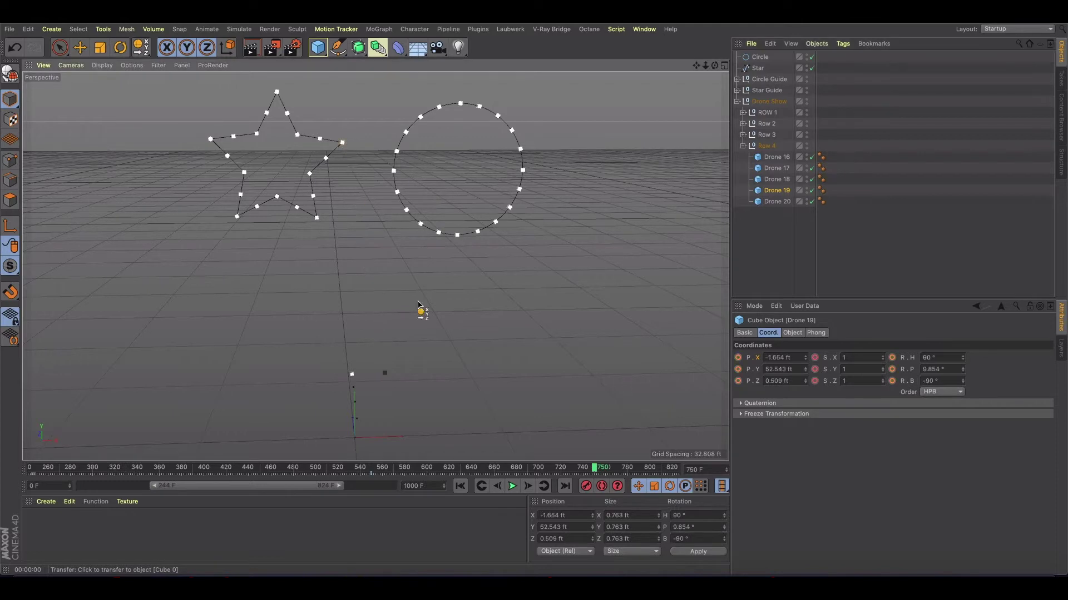
left_click(776, 180)
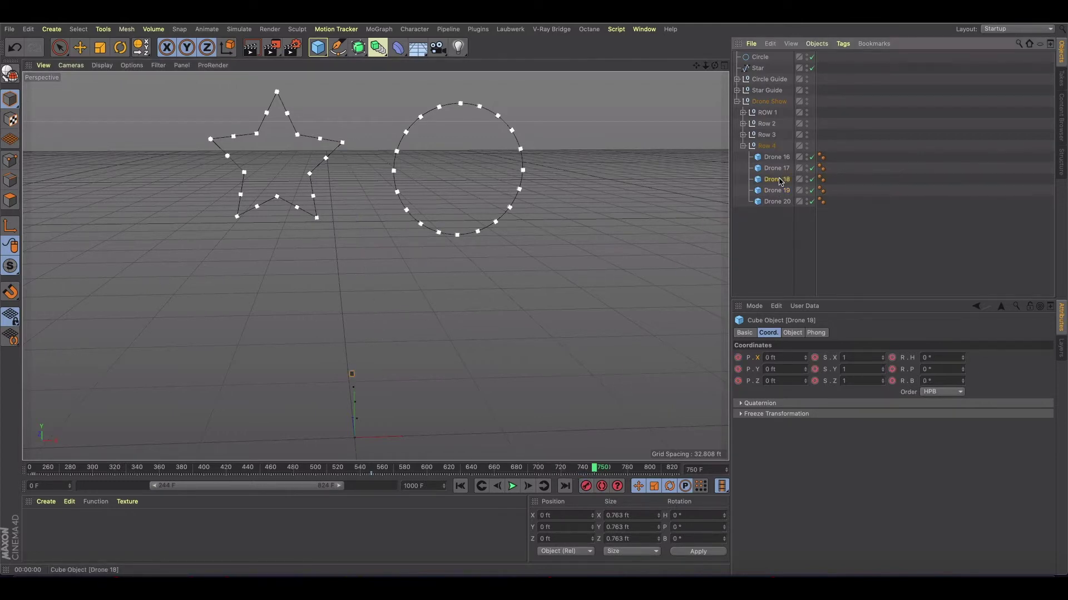
left_click(325, 159)
left_click(582, 489)
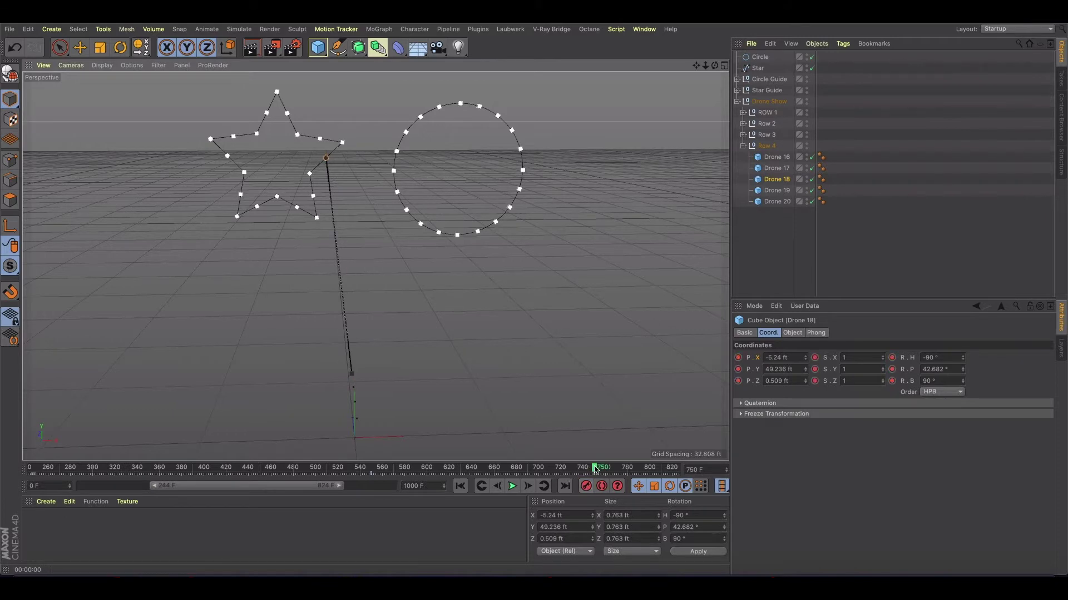
mouse_move(594, 471)
left_mouse_down()
mouse_move(541, 470)
mouse_move(595, 470)
left_mouse_up()
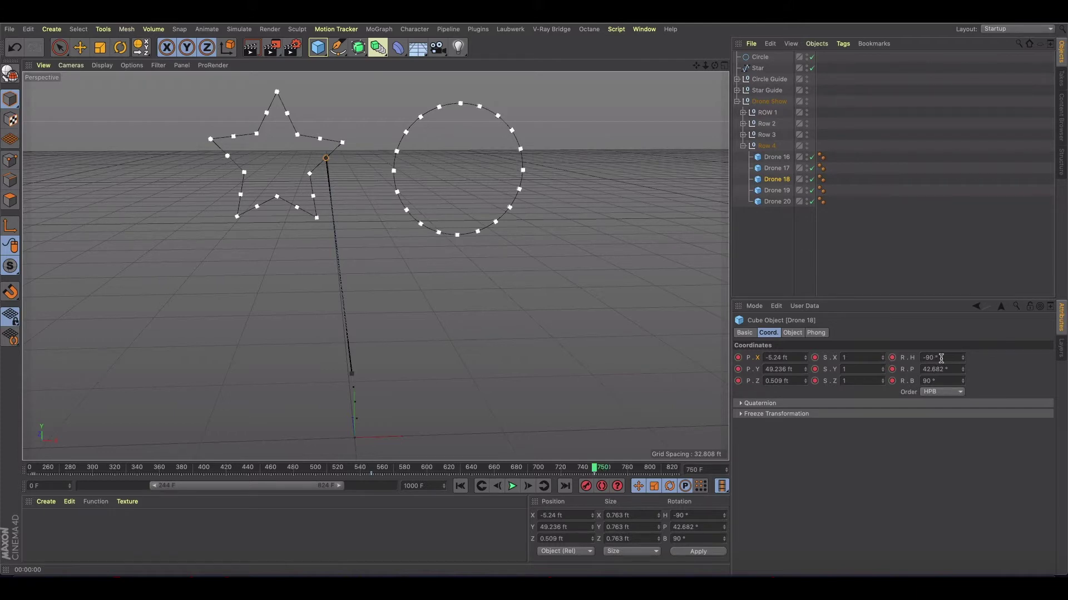
- Zero the H, P and B rotation of Row 4's Drones 16–20
left_click(777, 157)
left_click(776, 202, "shift")
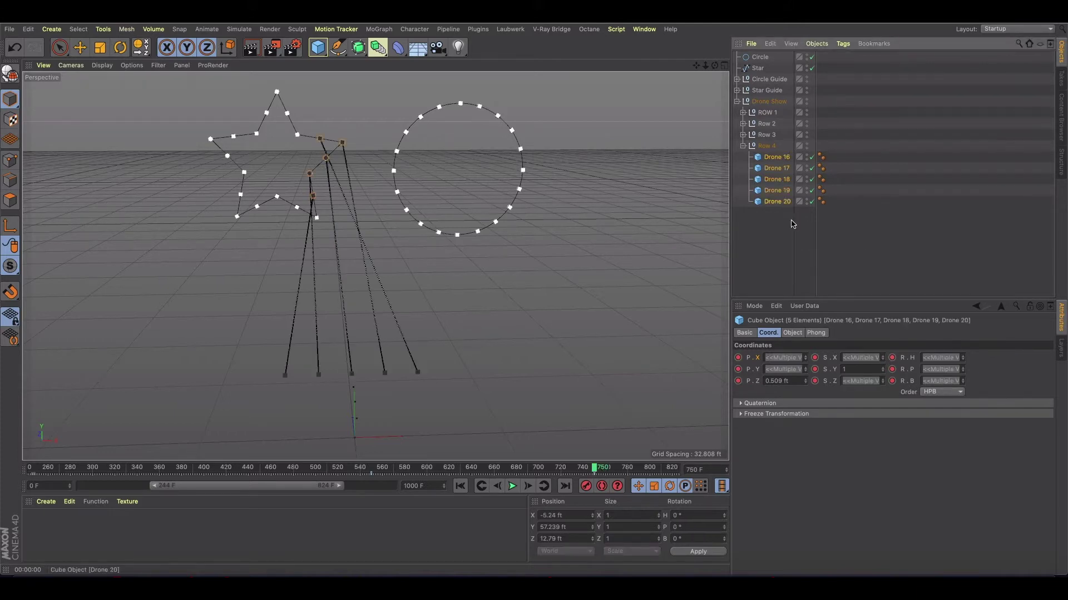
left_click(943, 359)
type("0")
left_click(943, 369)
type("0")
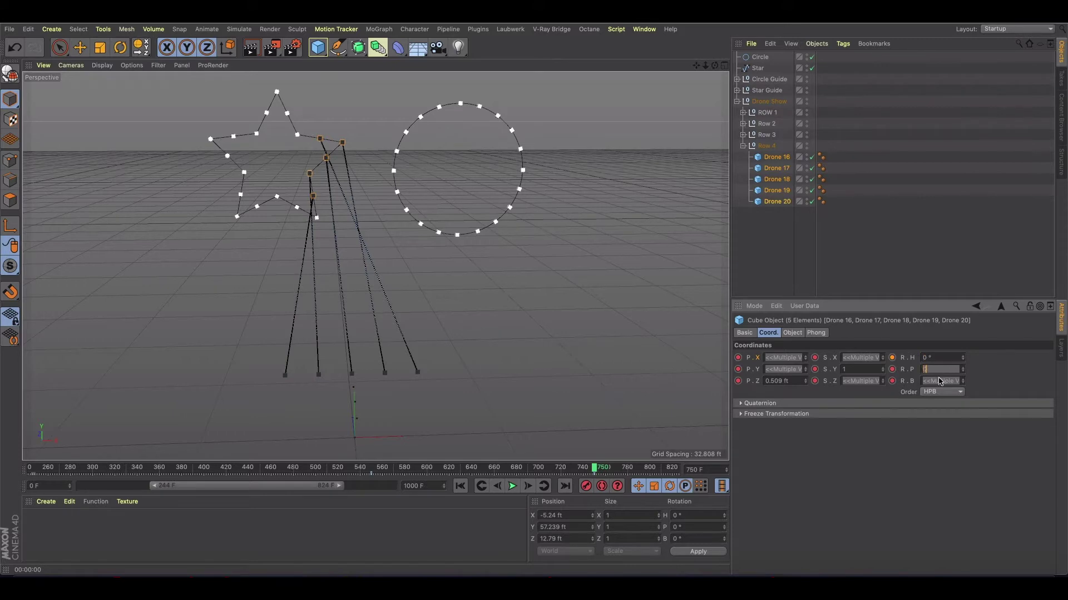
left_click(943, 381)
type("0")
key("Return")
- At frame 700, zero the H, P and B rotation of Row 3's Drones 11–15
left_click(743, 145)
left_click(744, 135)
left_click(773, 146)
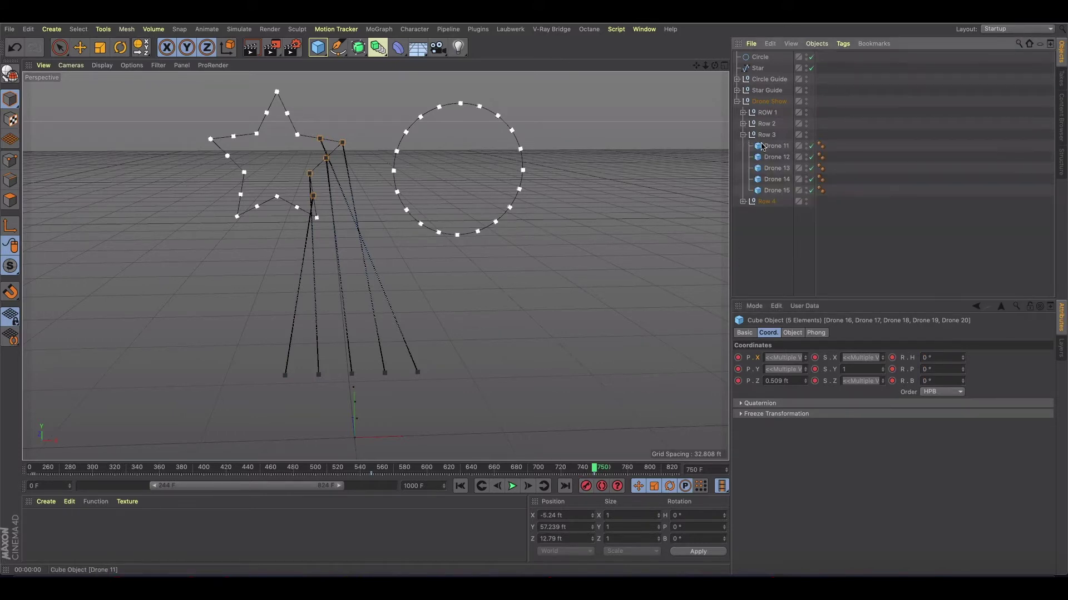
left_click(777, 190, "shift")
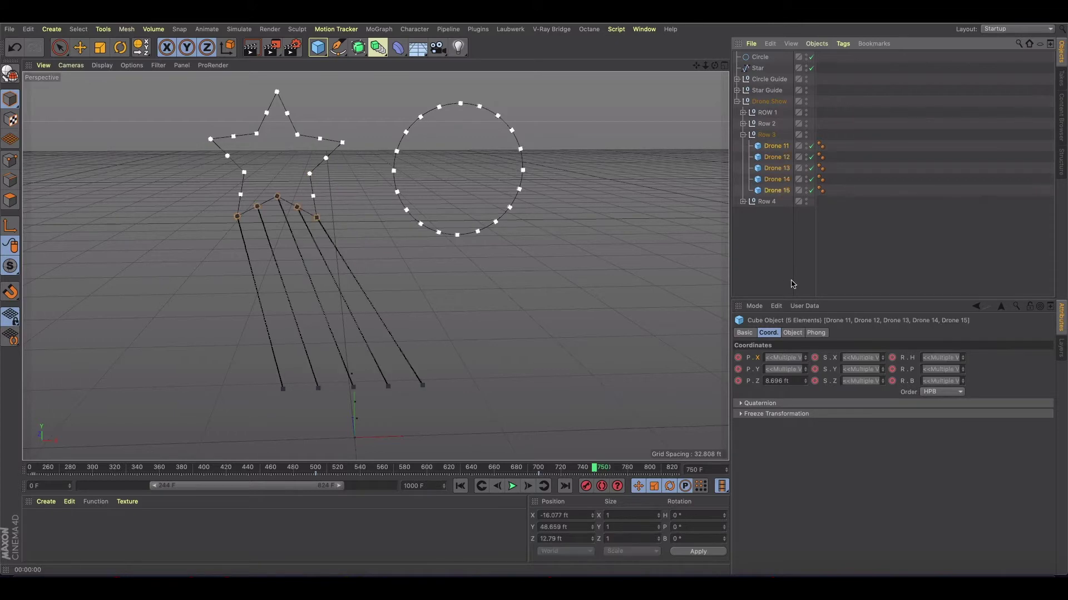
left_click(537, 469)
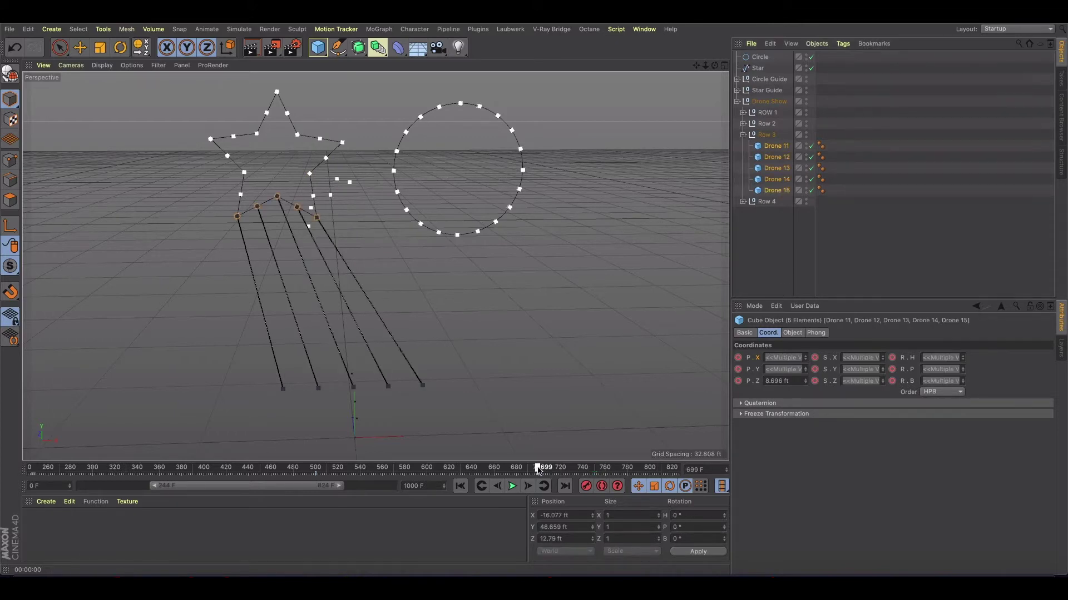
left_click(932, 357)
type("0")
left_click(927, 369)
type("0")
left_click(917, 381)
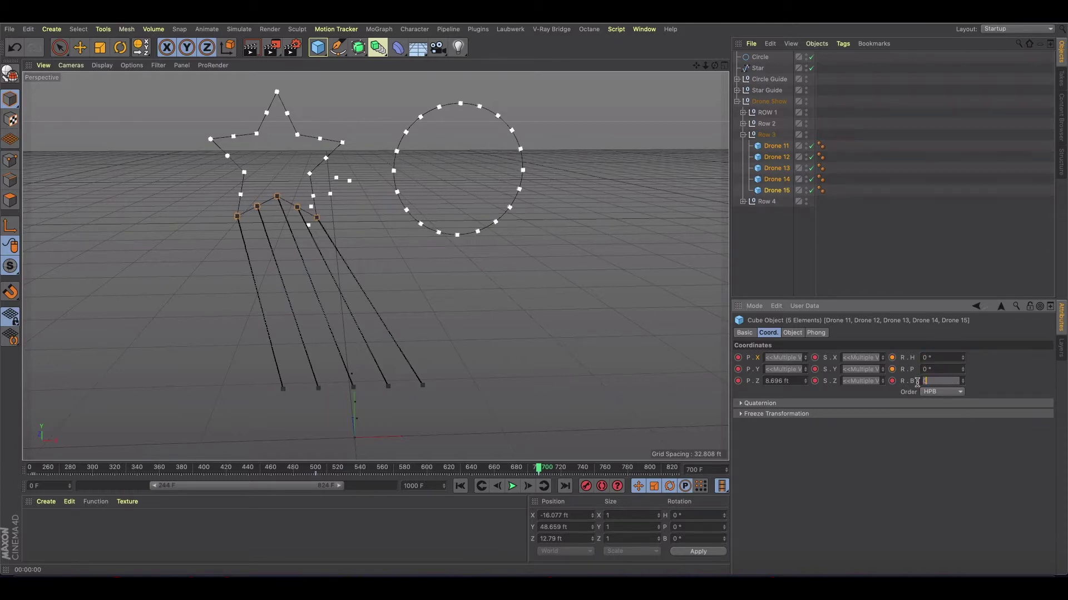
type("0")
key("Return")
- Switch to the Move tool and disable the Circle and Star objects
left_click(80, 47)
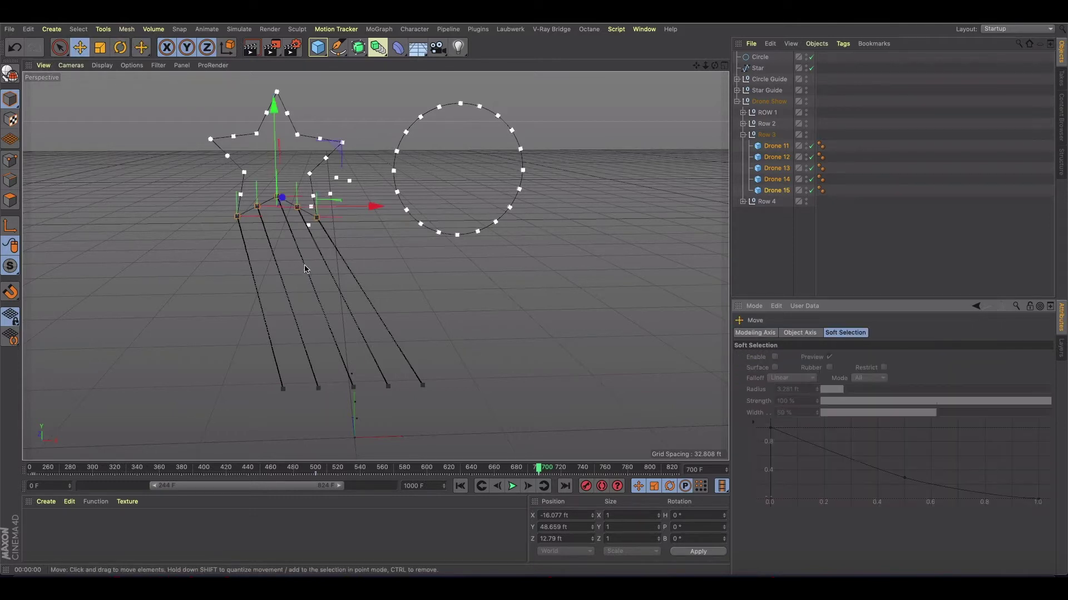
scroll(413, 315, "down", 2)
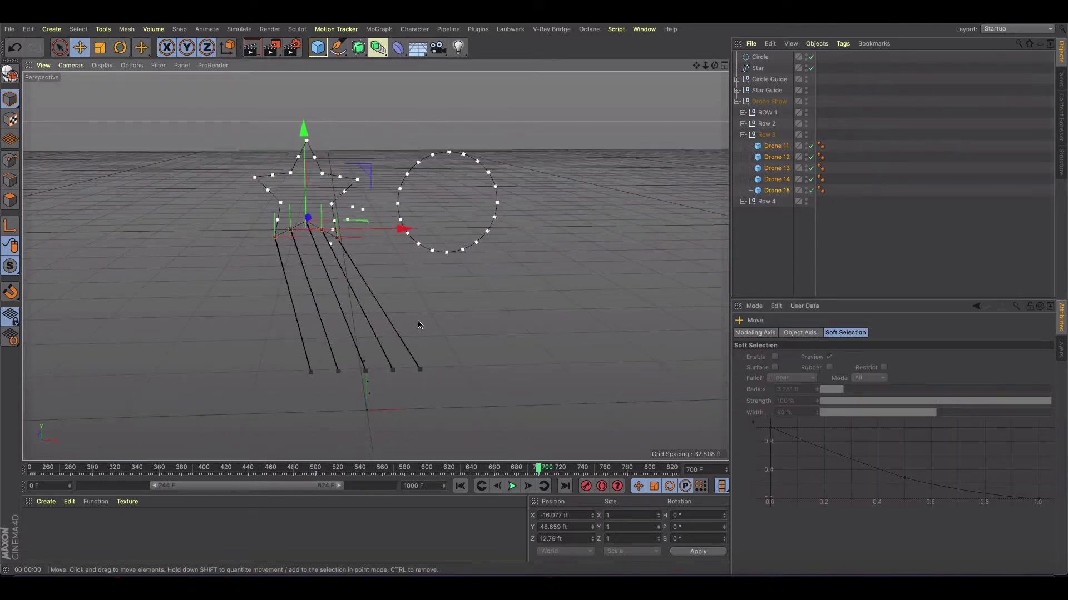
scroll(411, 328, "down", 1)
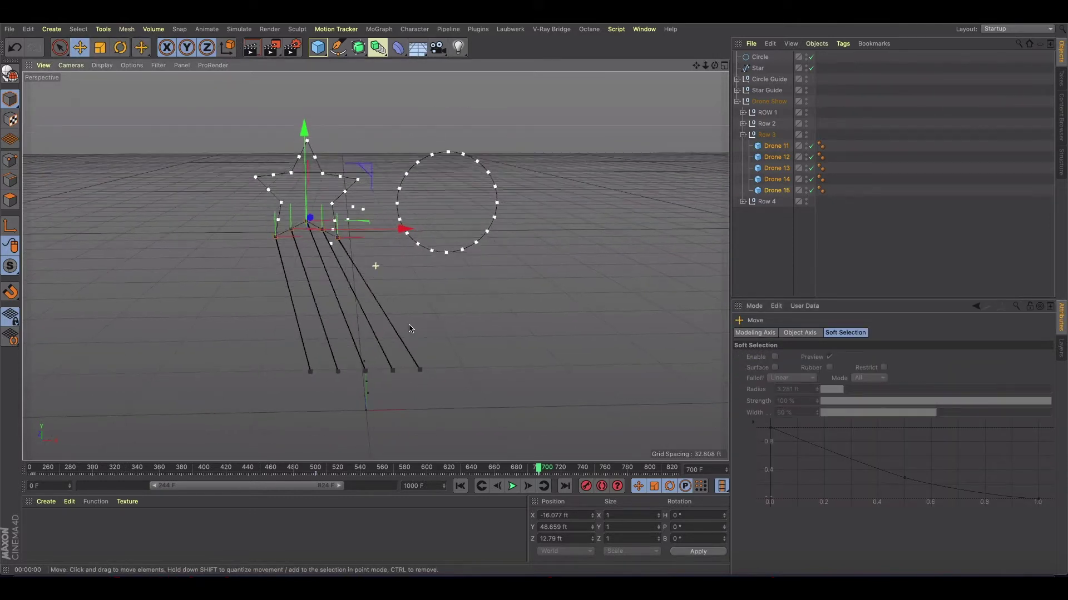
left_click(810, 57)
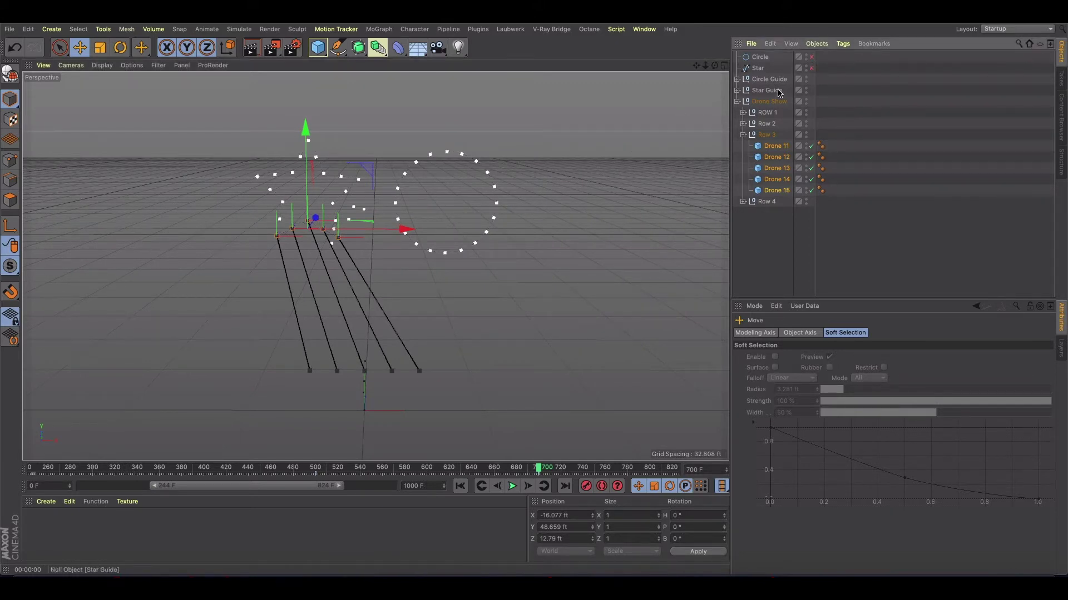
left_click(811, 68)
- Review the drone motion, hide the star guide points, and widen the timeline to 0–1000
left_click_drag(541, 472, 30, 470)
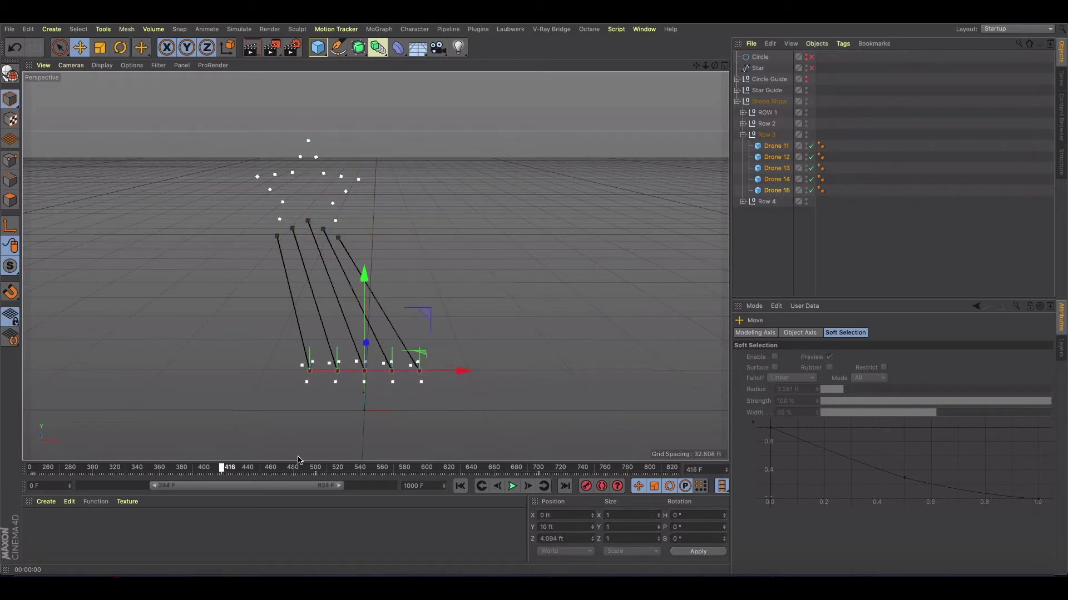
left_click_drag(299, 464, 537, 467)
left_click(346, 469)
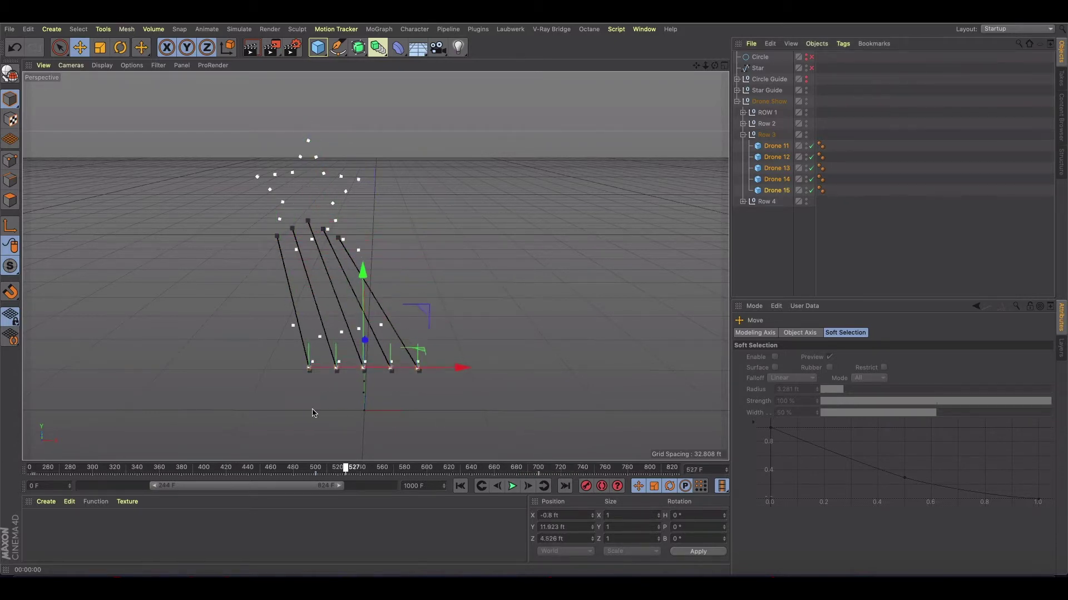
left_click_drag(345, 468, 167, 468)
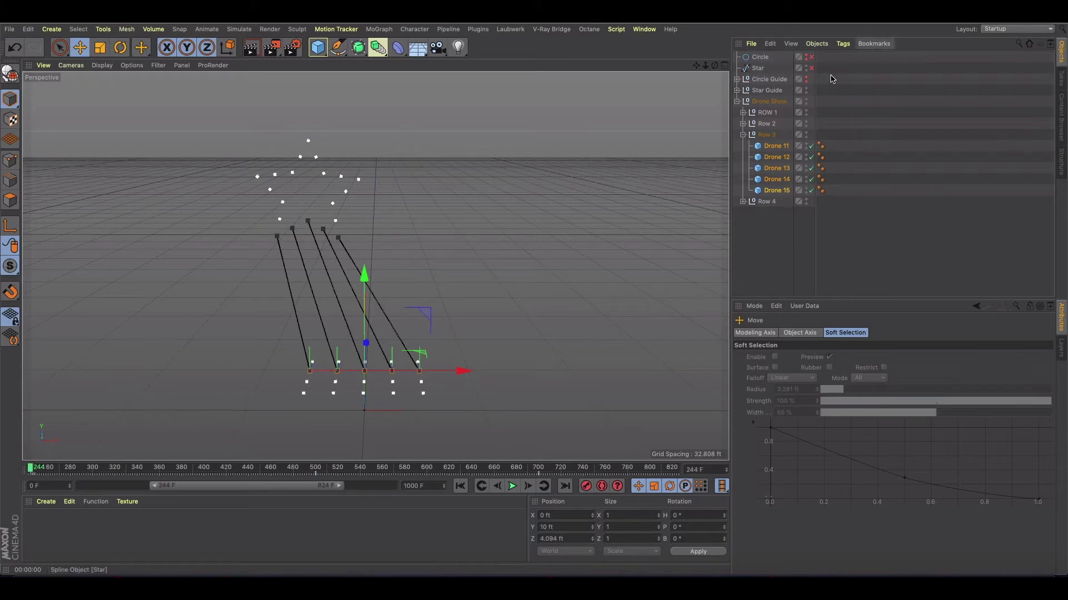
left_click(805, 89)
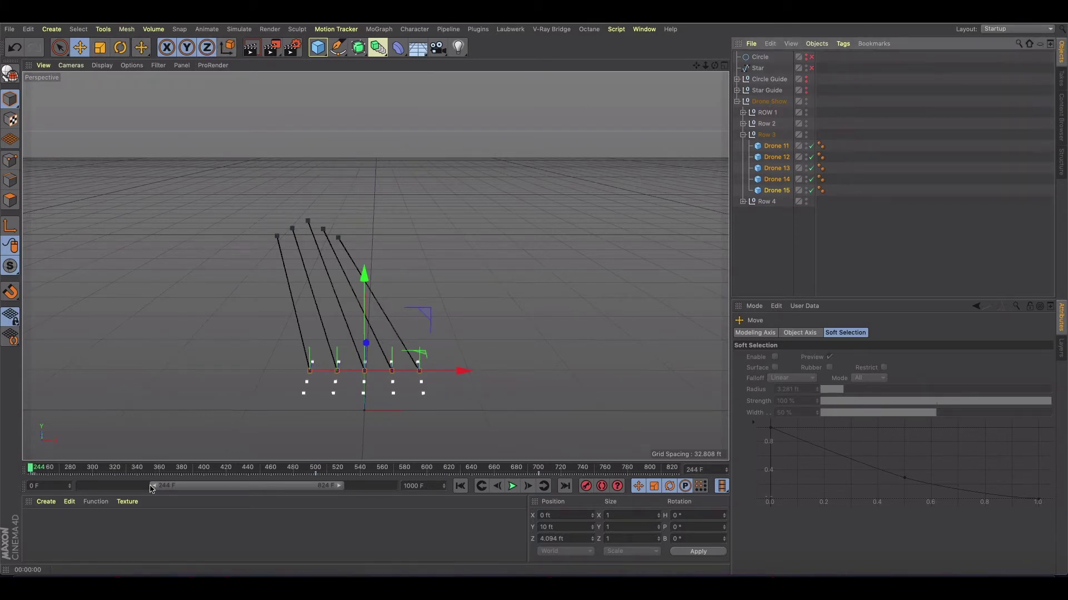
left_click_drag(153, 486, 79, 486)
left_click_drag(340, 487, 395, 488)
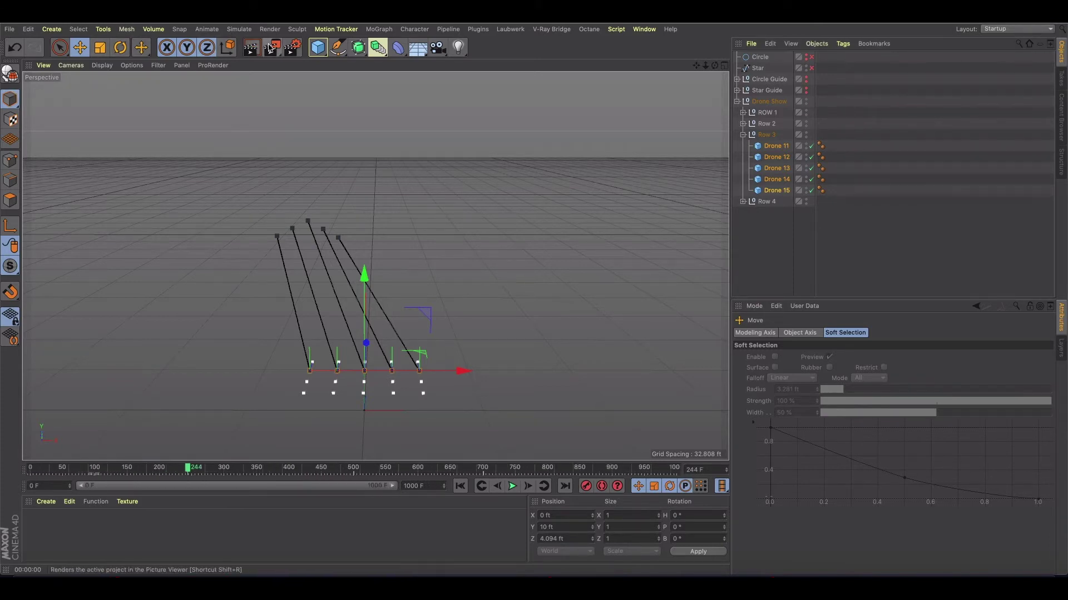
- Set the Render Settings frame range to All Frames
left_click_drag(271, 50, 327, 64)
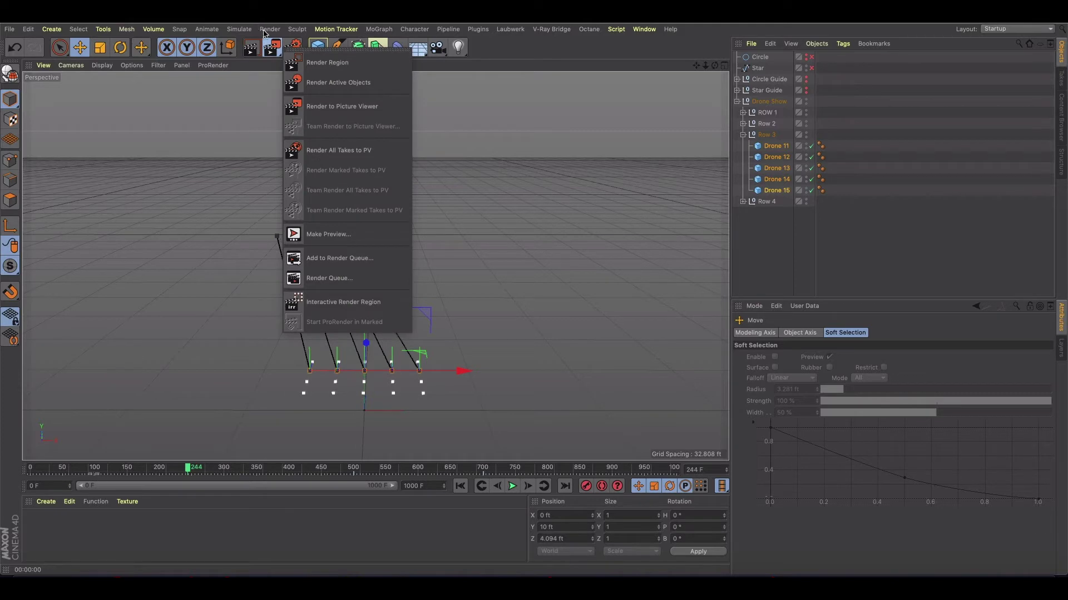
left_click(293, 47)
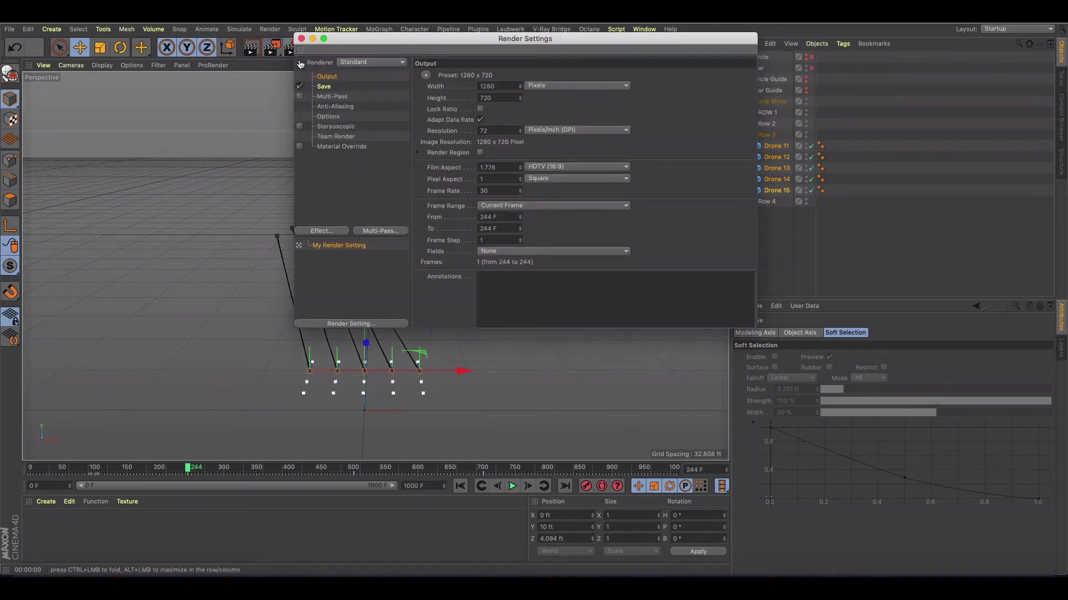
left_click(523, 206)
left_click(508, 239)
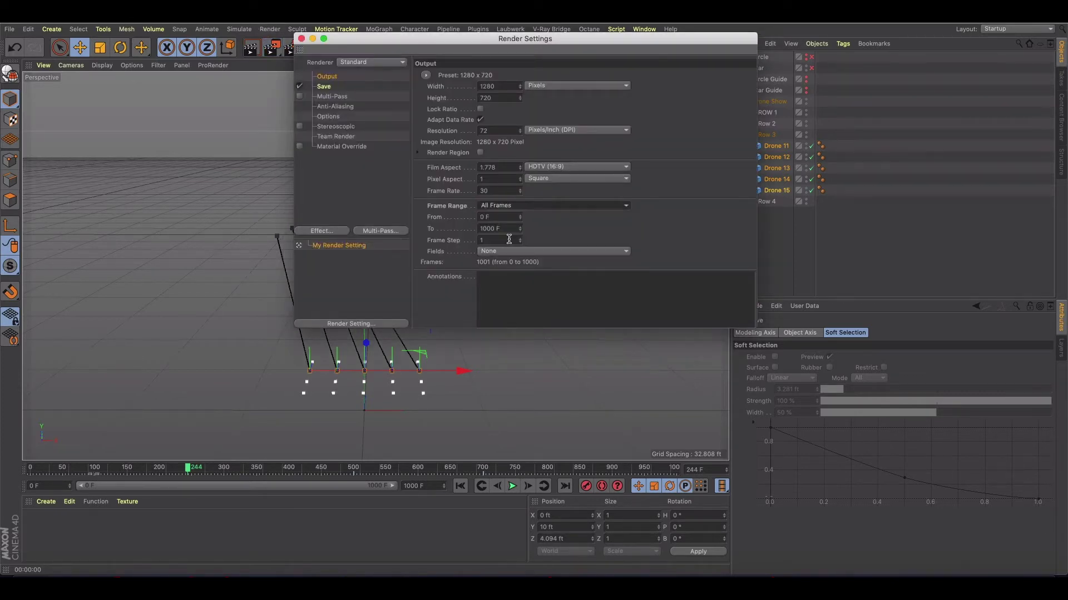
left_click(301, 39)
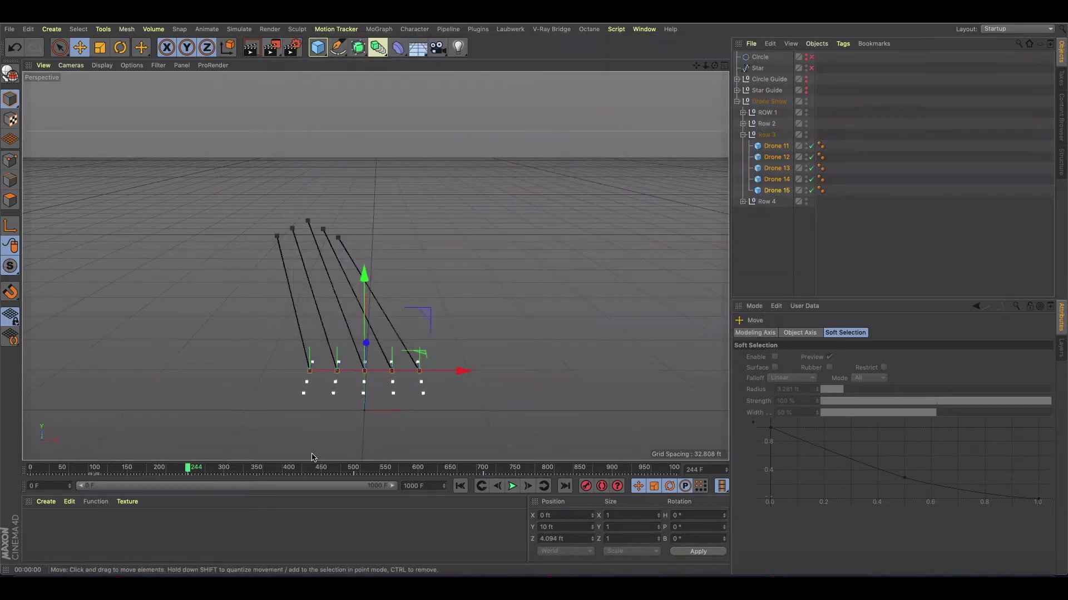
- From frame 0, render the animation to the Picture Viewer without a saved file name
left_click(460, 487)
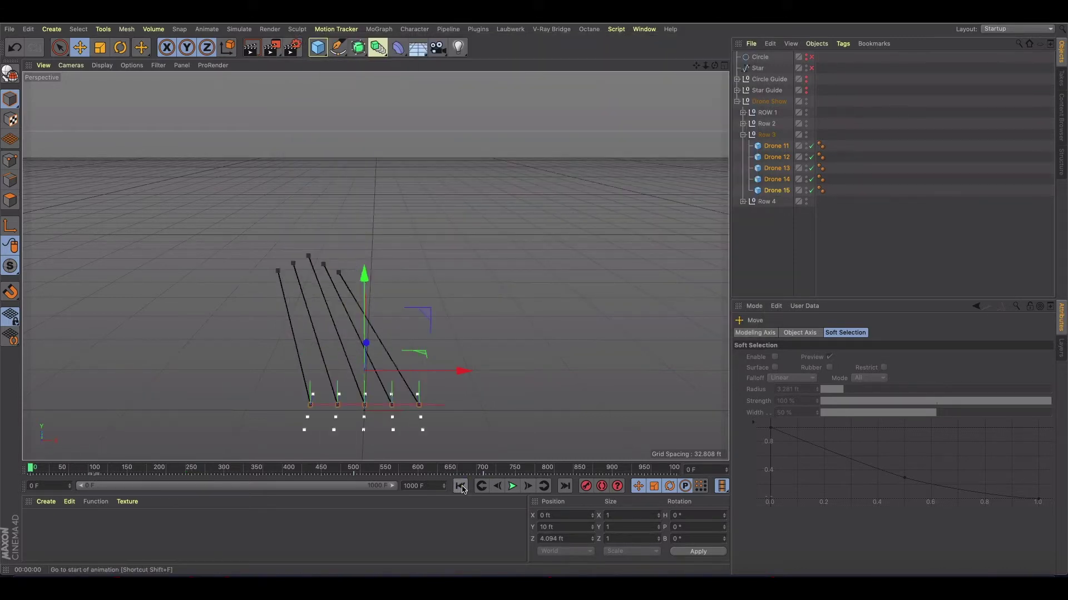
left_click(273, 49)
left_click(610, 201)
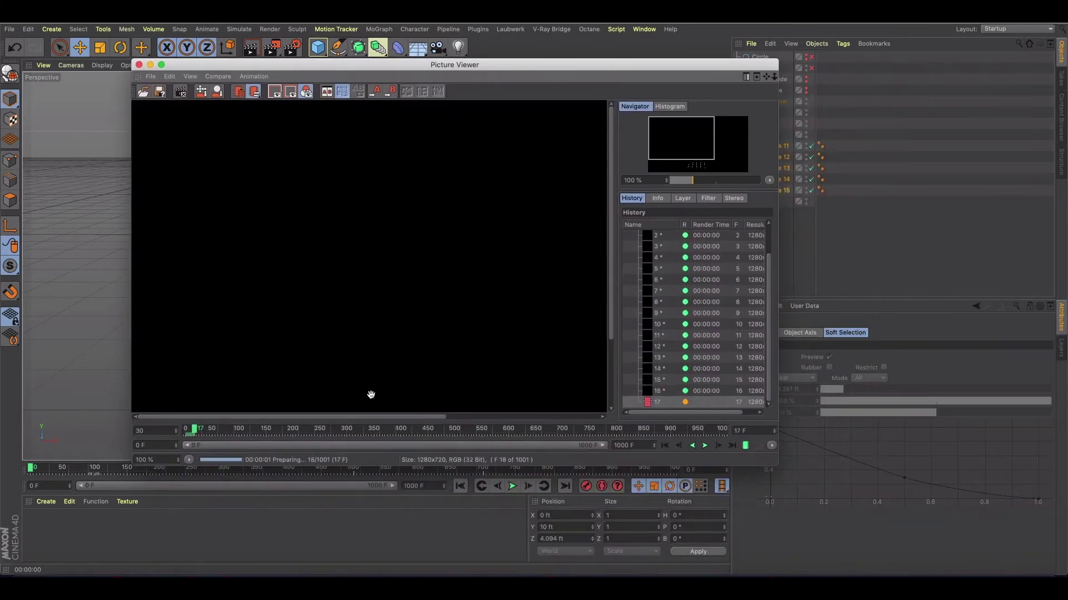
- Zoom the Picture Viewer preview to 62% during rendering, then play back the rendered frames
scroll(665, 155, "down", 5)
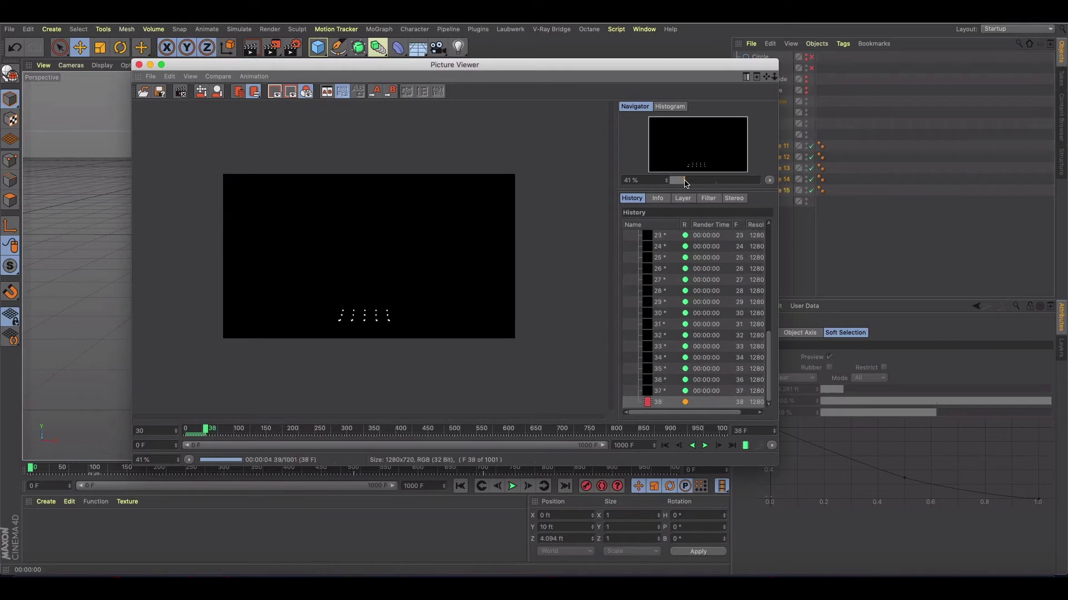
left_click_drag(681, 179, 688, 179)
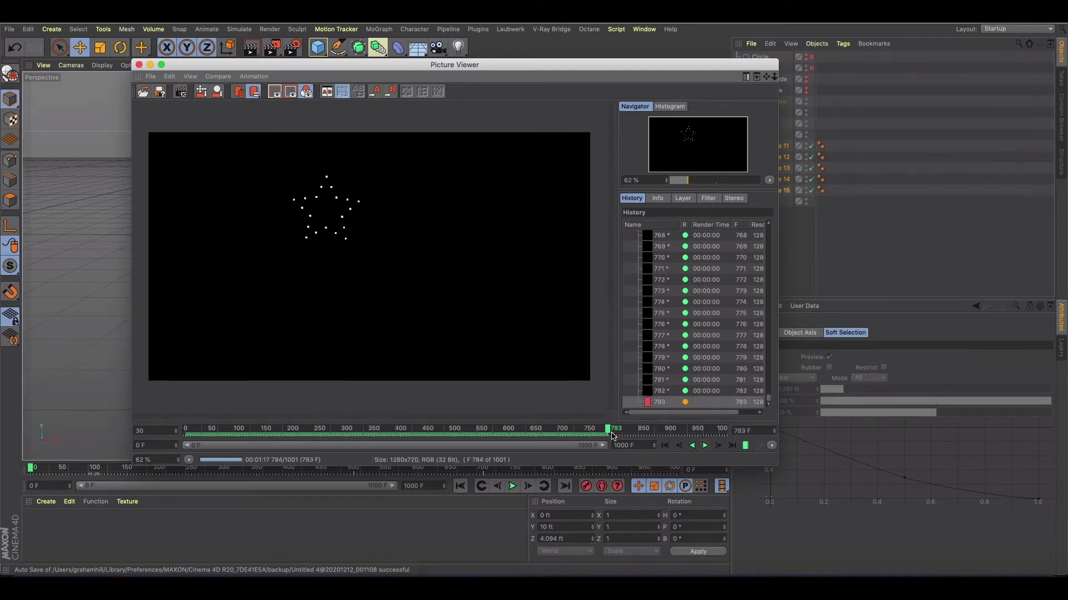
left_click(705, 445)
- Play the rendered drone animation, stop it near frame 782, and close the Picture Viewer
left_click(705, 446)
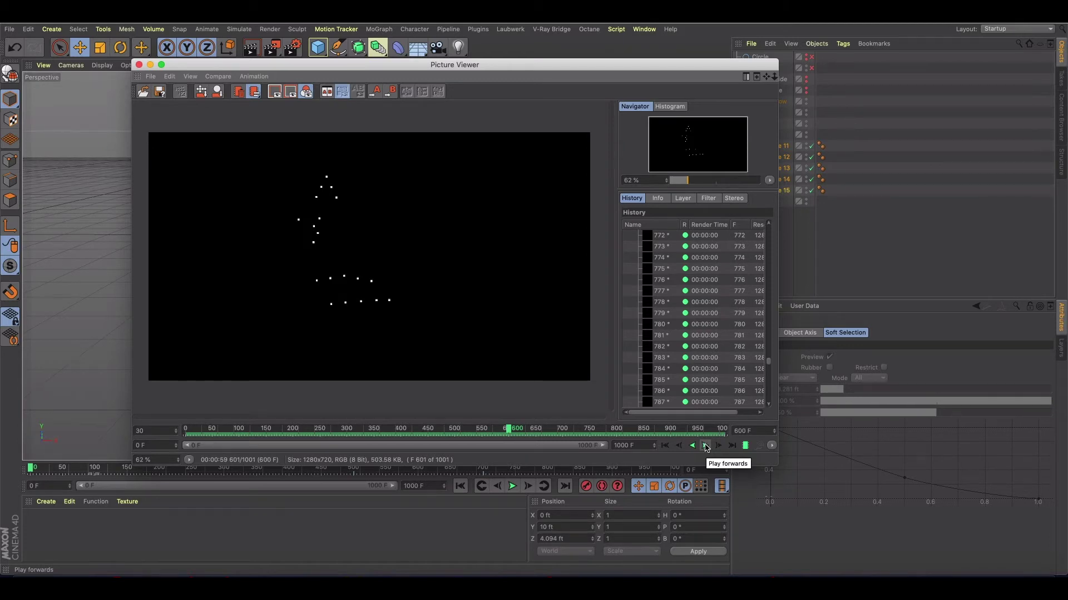
left_click(705, 445)
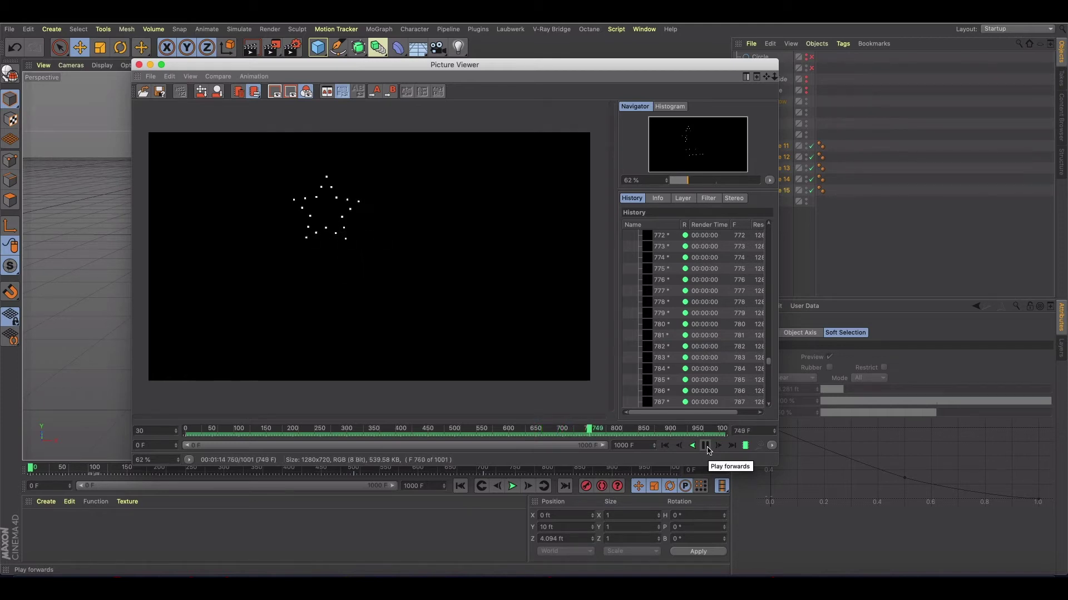
left_click(706, 446)
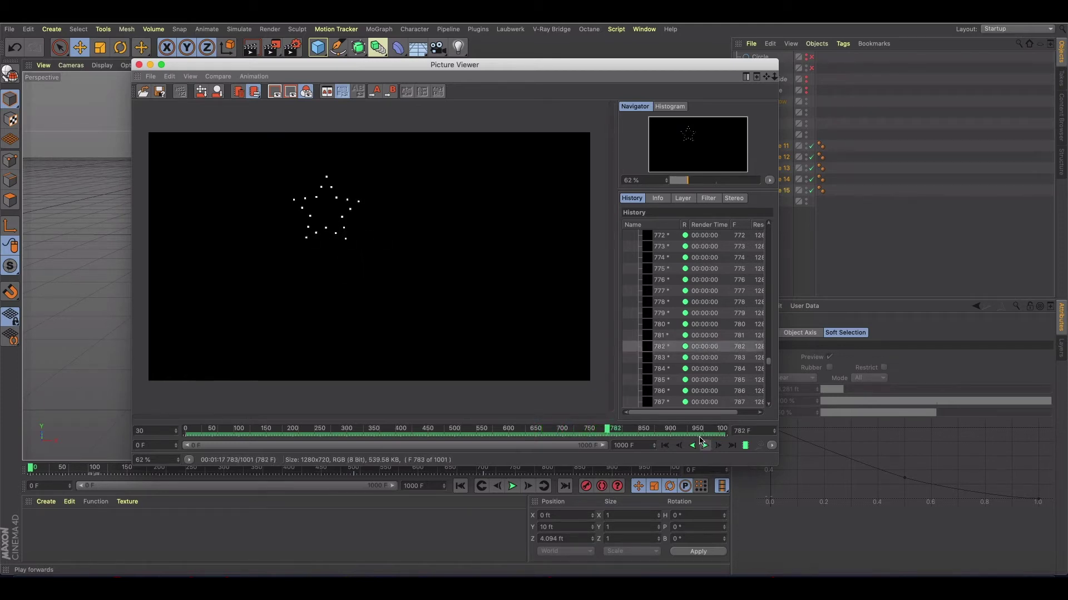
left_click(140, 65)
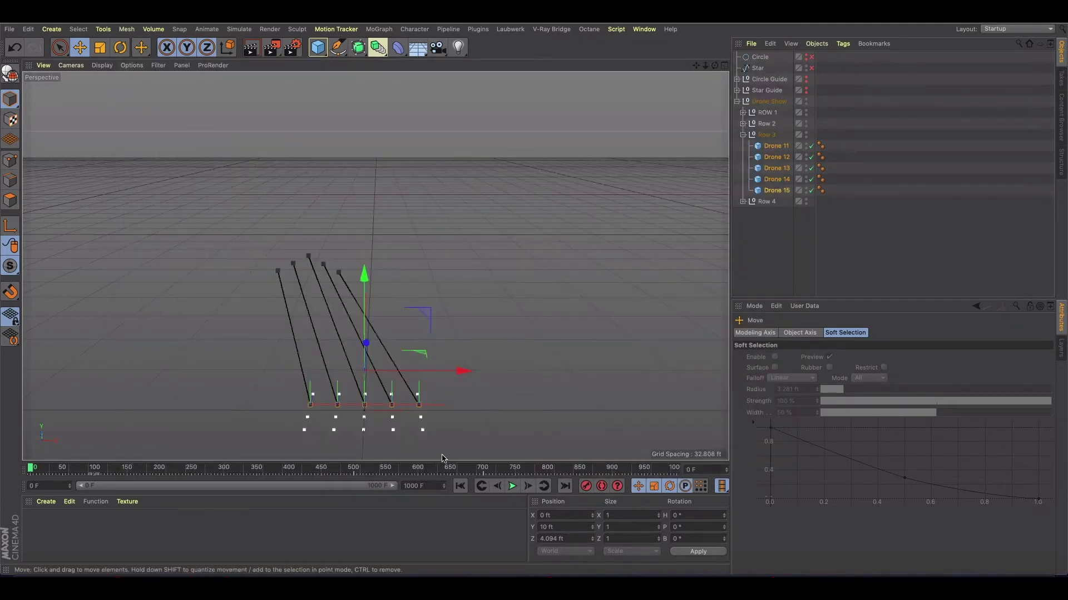
- Move to about frame 695 and zoom into a maximized Top view of the paths
left_click_drag(450, 469, 482, 470)
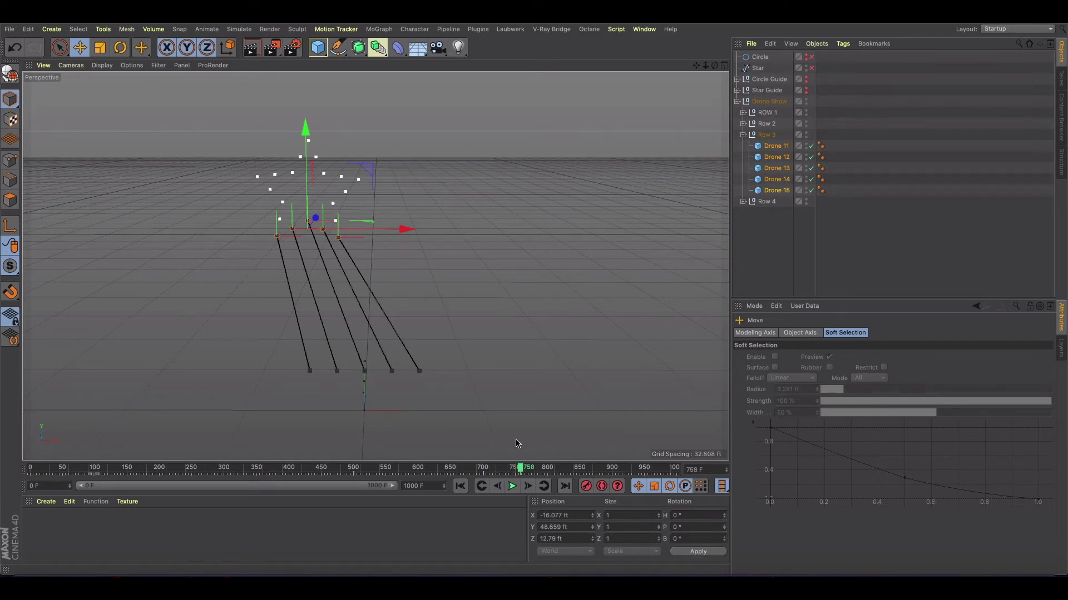
left_click(725, 66)
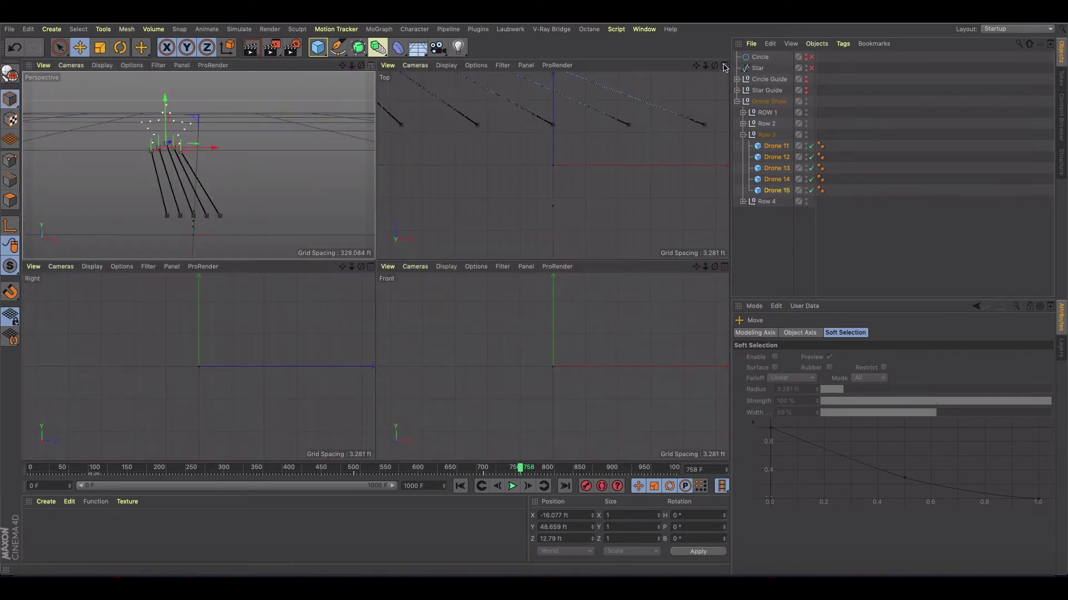
left_click(725, 66)
scroll(405, 250, "down", 5)
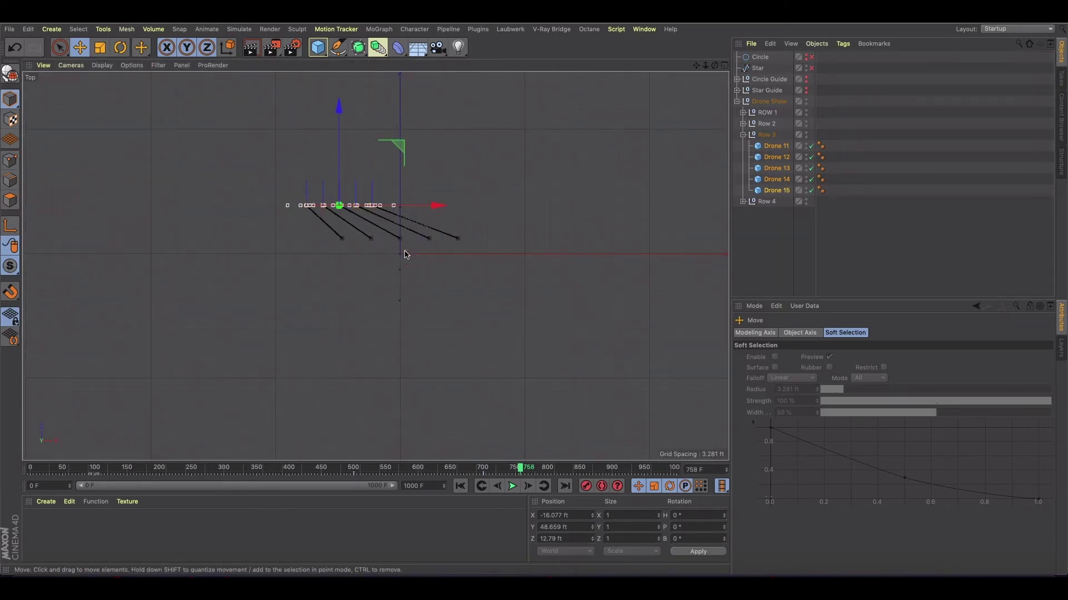
scroll(404, 254, "up", 3)
scroll(328, 203, "up", 2)
scroll(330, 210, "up", 2)
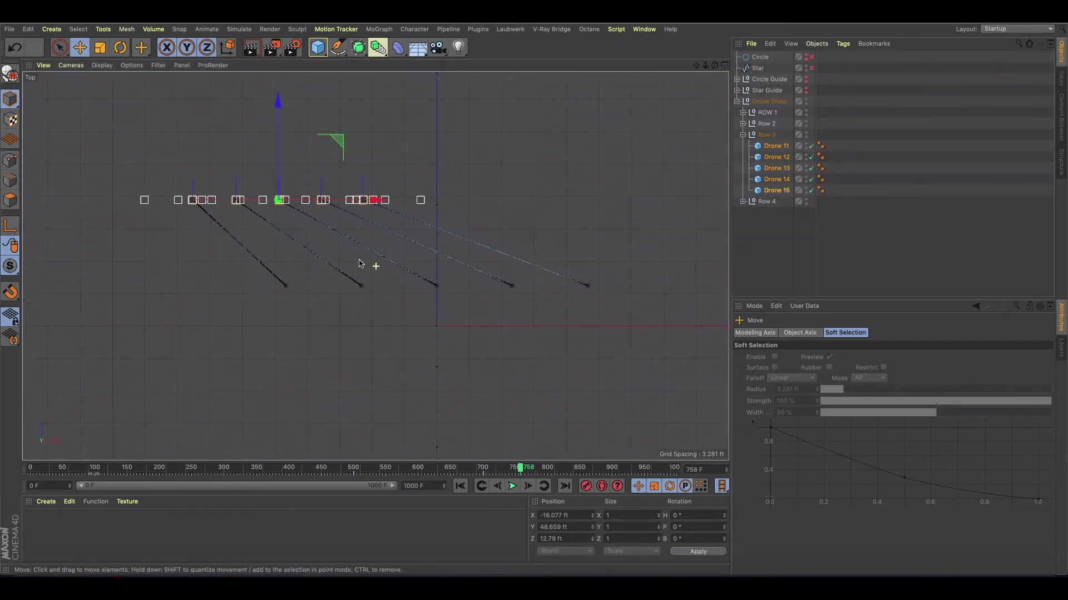
- Scrub the Top view between frames 307 and 697 to follow the Row 3 flight paths
left_click_drag(492, 470, 229, 470)
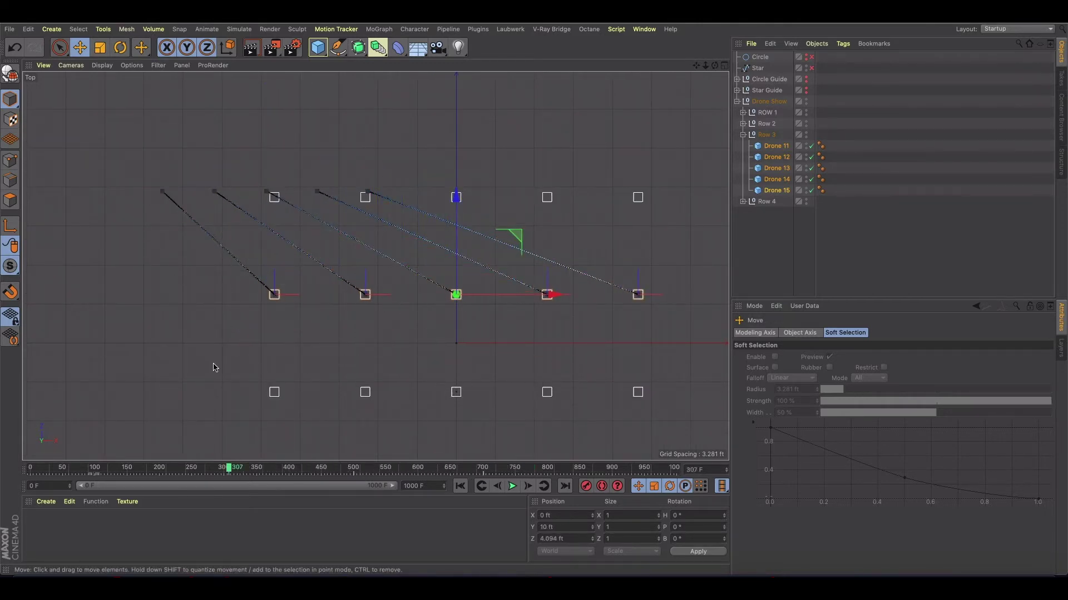
scroll(214, 365, "down", 3)
middle_click_drag(215, 365, 210, 335, "alt")
left_click(232, 470)
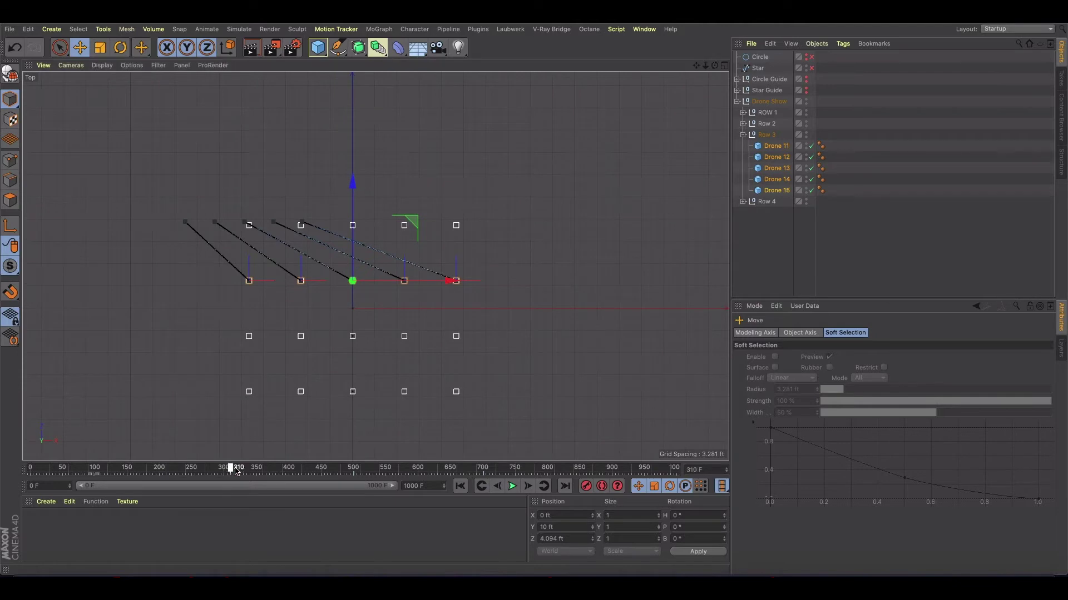
left_click_drag(279, 471, 432, 477)
scroll(286, 298, "up", 2)
scroll(250, 255, "up", 2)
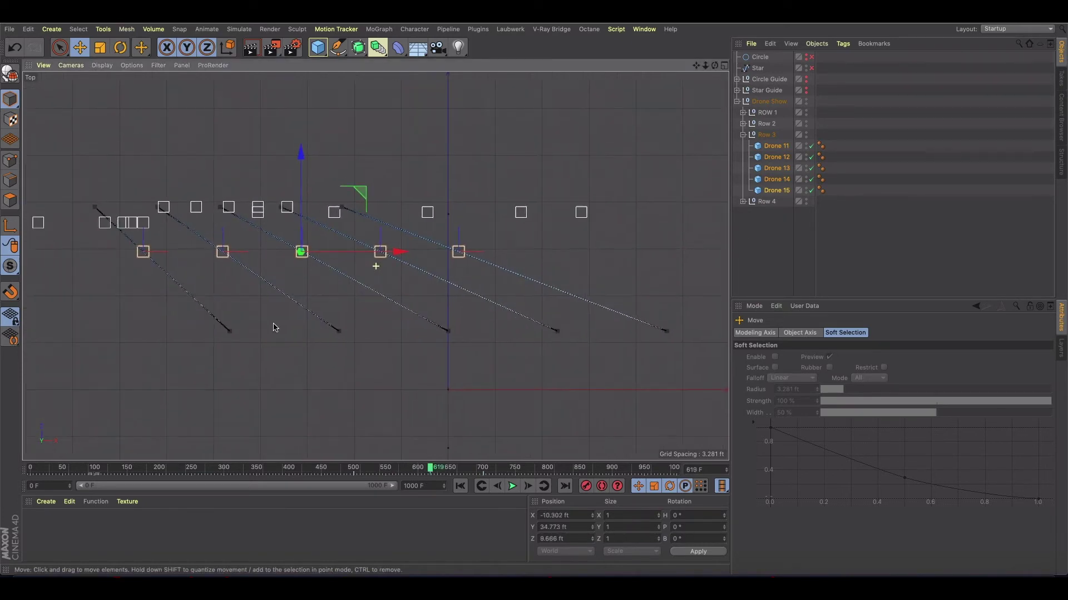
left_click_drag(440, 470, 480, 470)
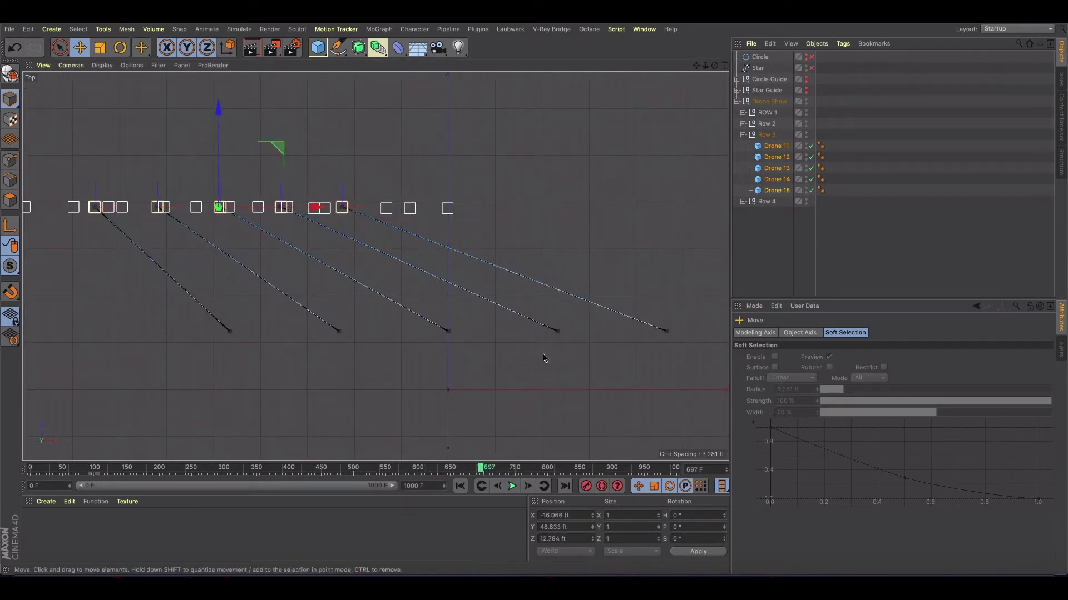
- Check the drones in a maximized Front view at frame 676, then orbit the Perspective view above them
left_click(724, 65)
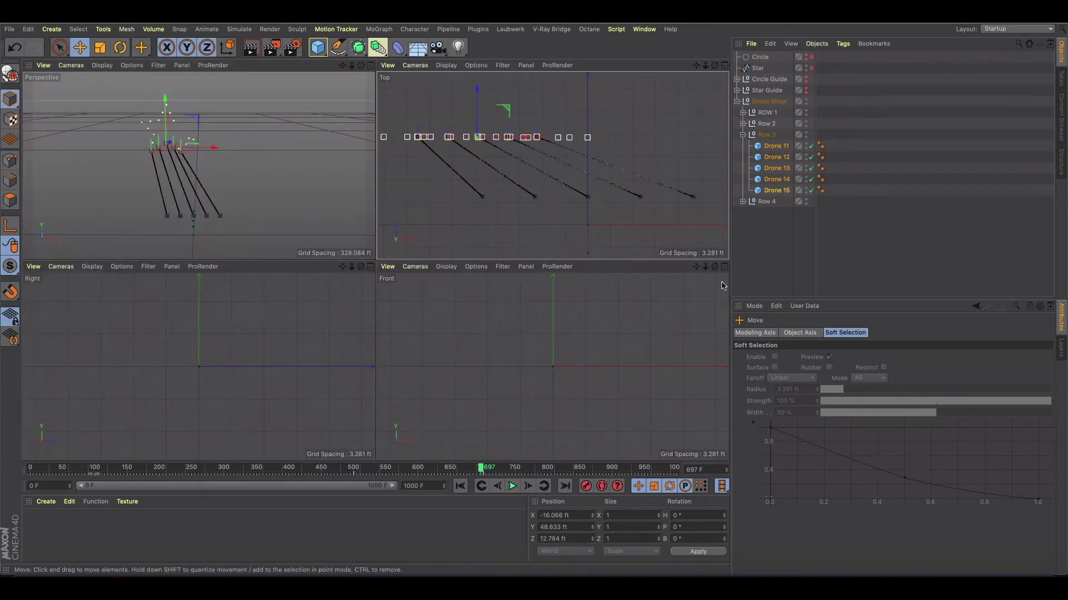
left_click(723, 267)
key("o")
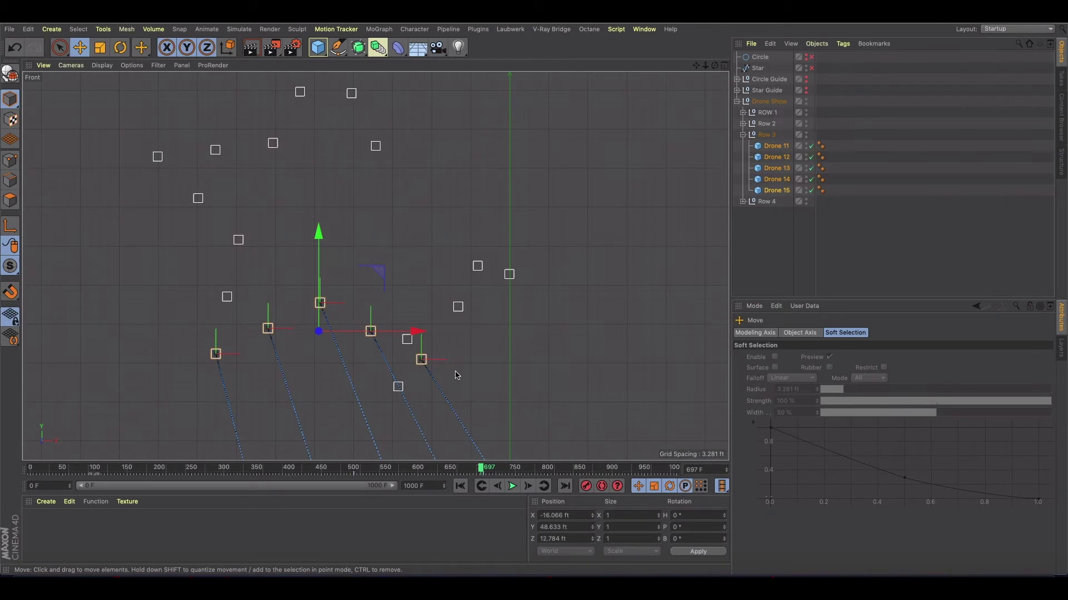
left_click_drag(482, 468, 466, 473)
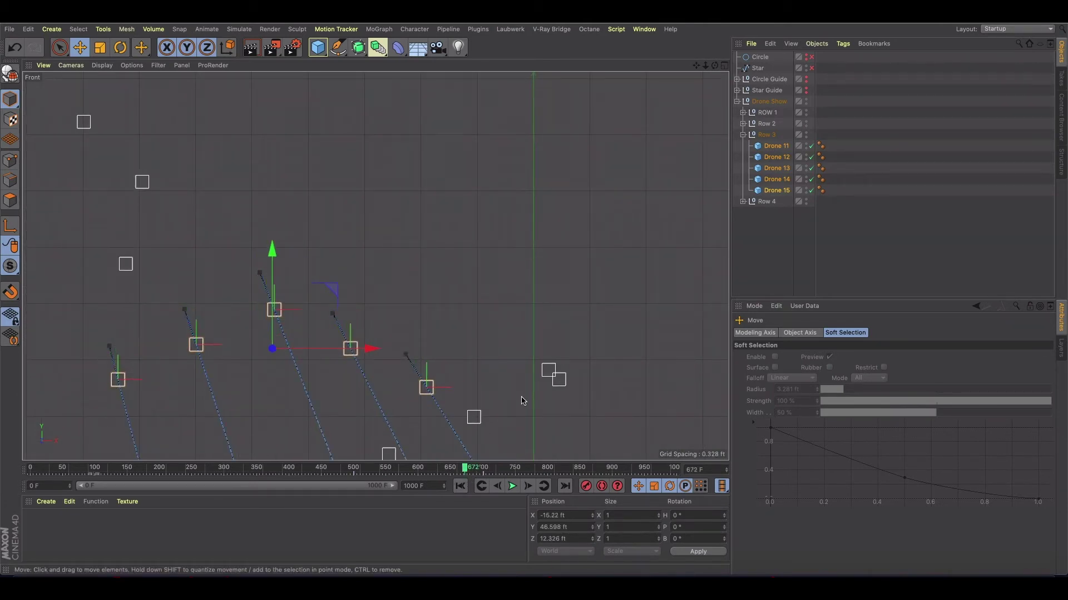
left_click(724, 65)
left_click(371, 65)
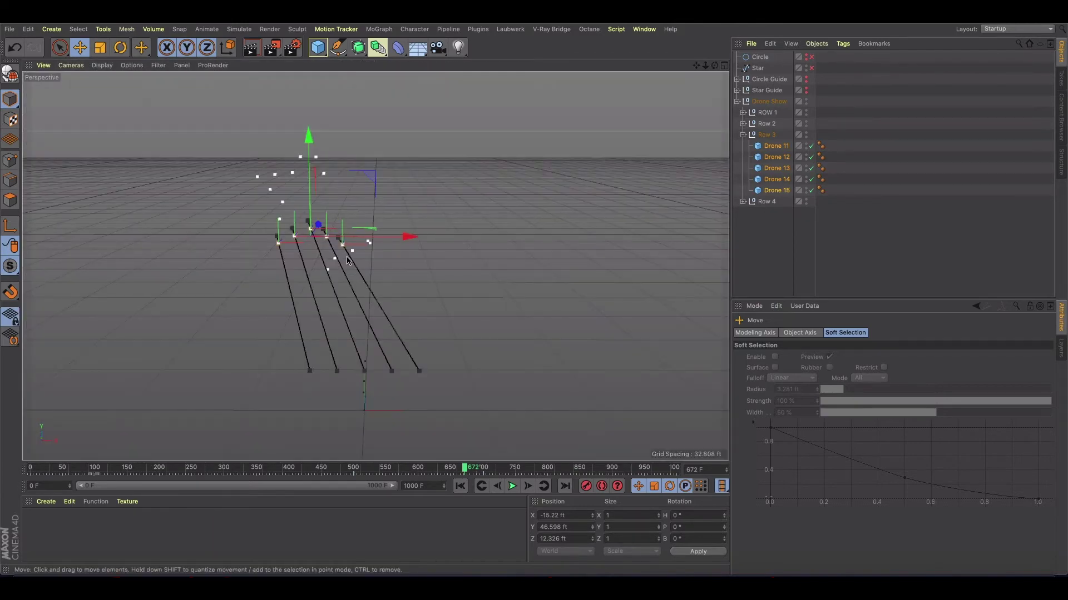
scroll(379, 229, "up", 5)
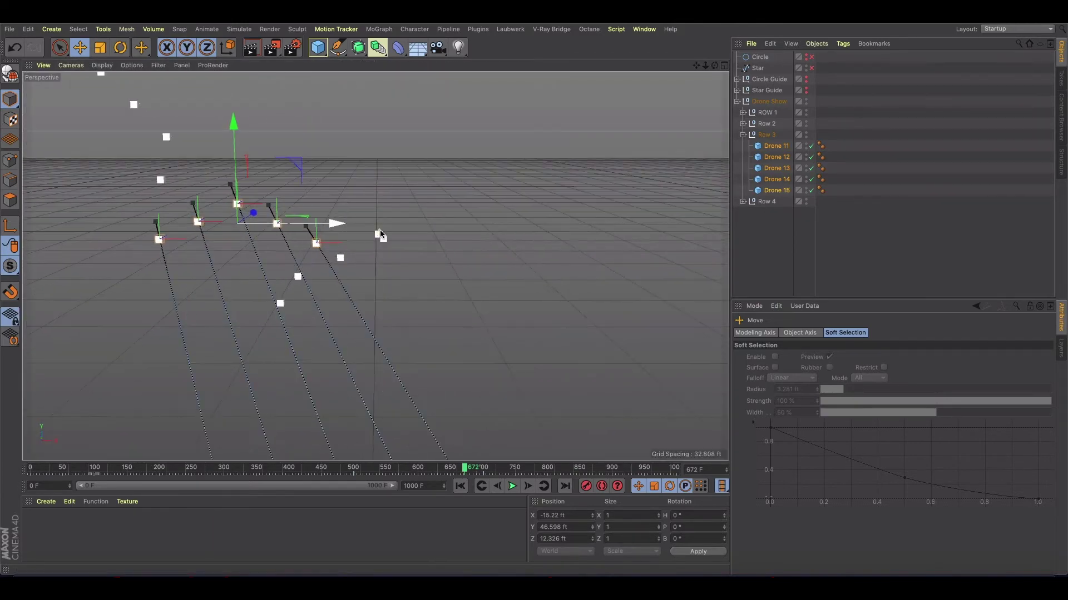
left_click_drag(379, 229, 452, 255, "alt")
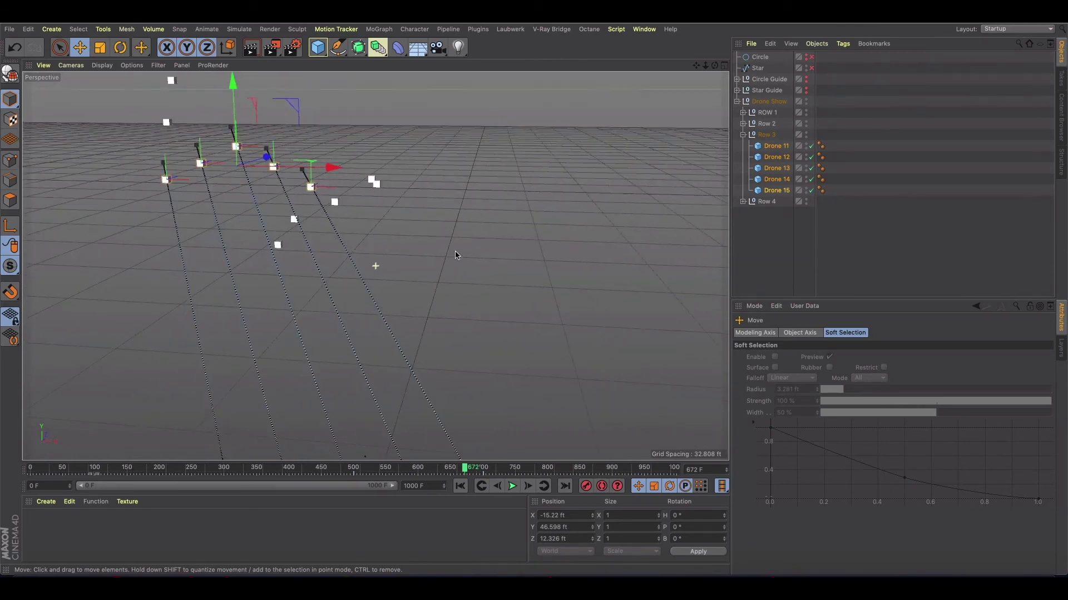
- Shift Drone 20 to X 7.305 ft around frame 630 and record a position keyframe
left_click(375, 184)
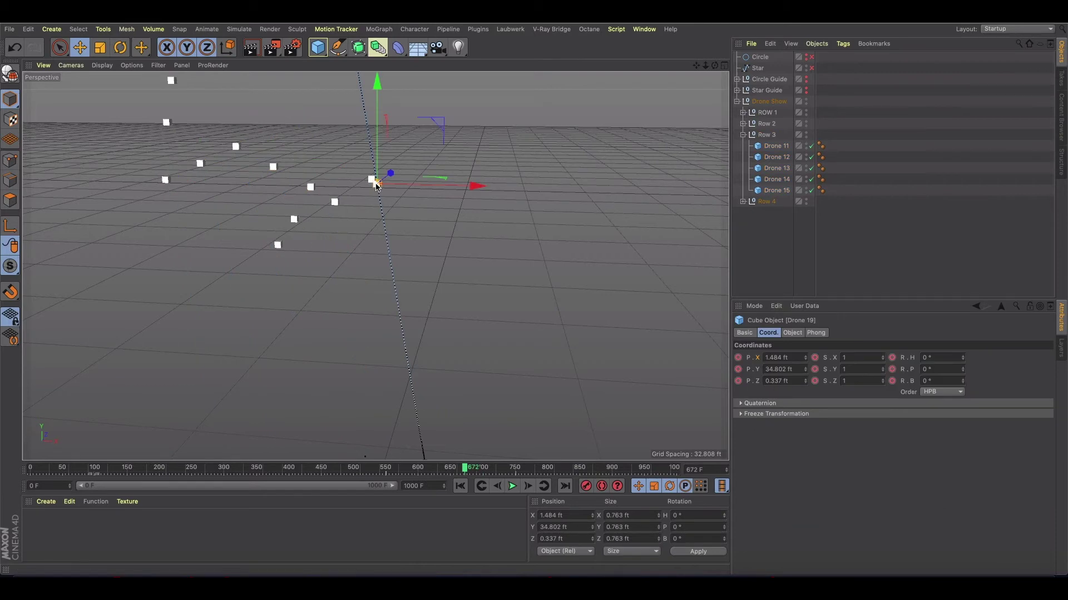
left_click_drag(481, 283, 494, 352, "alt")
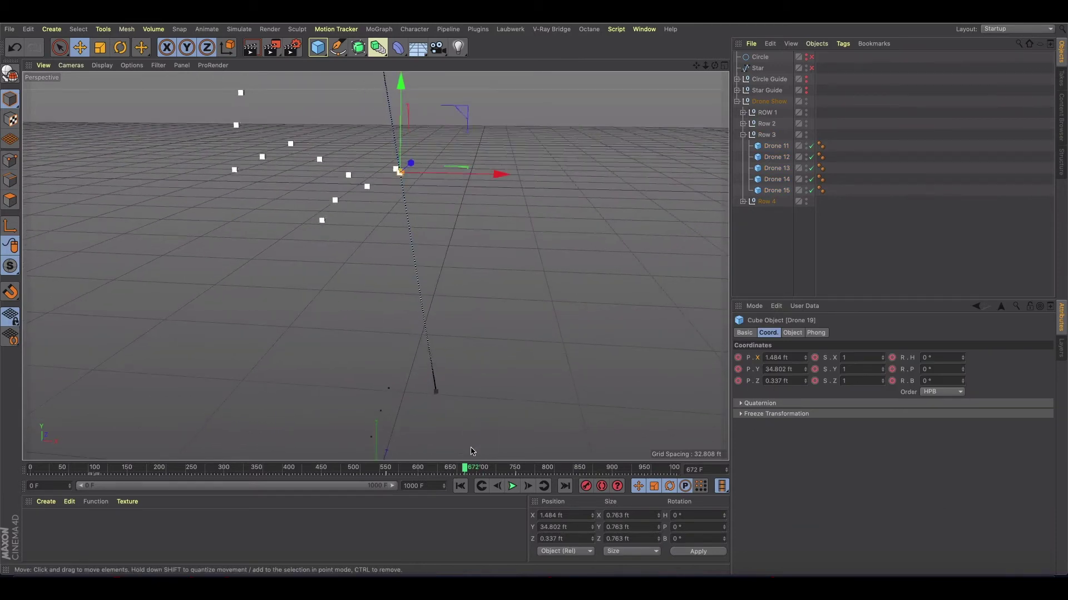
left_click_drag(468, 467, 446, 470)
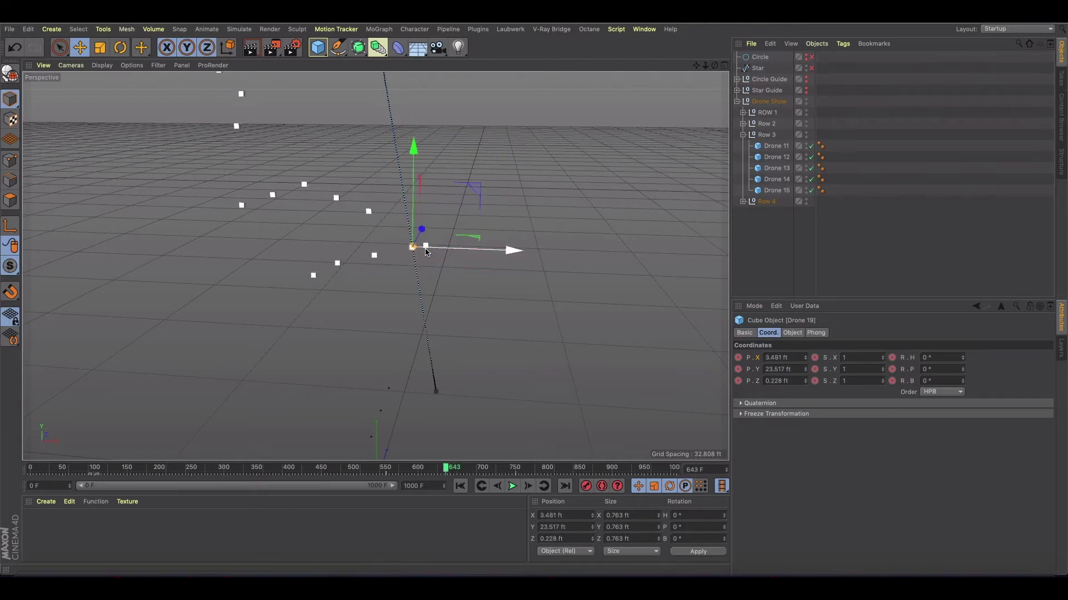
left_click_drag(426, 247, 426, 248)
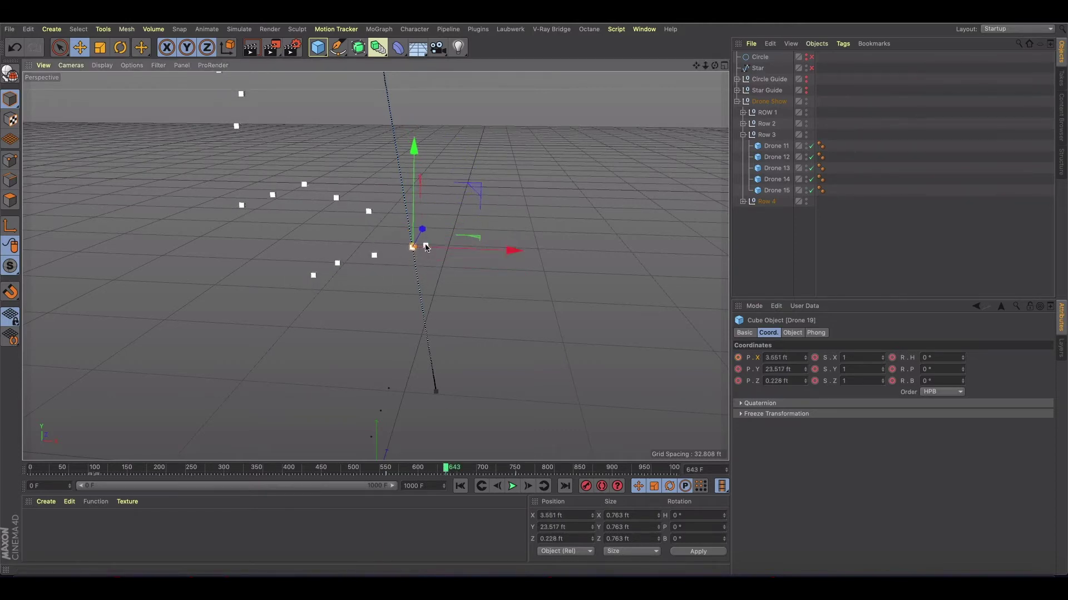
left_click(426, 245)
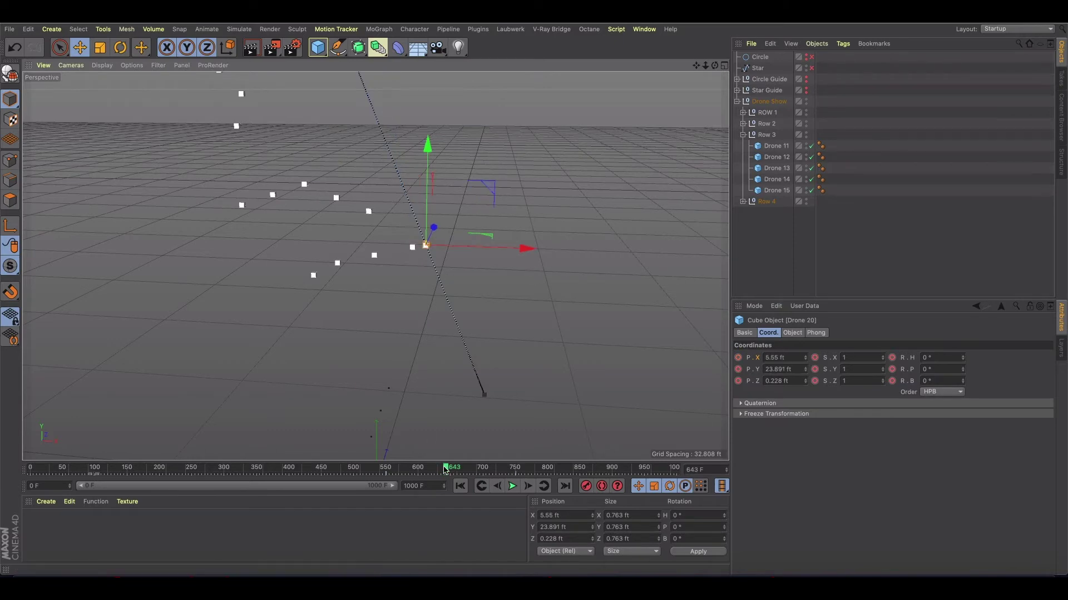
mouse_move(445, 470)
left_mouse_down()
mouse_move(424, 470)
mouse_move(445, 469)
left_mouse_up()
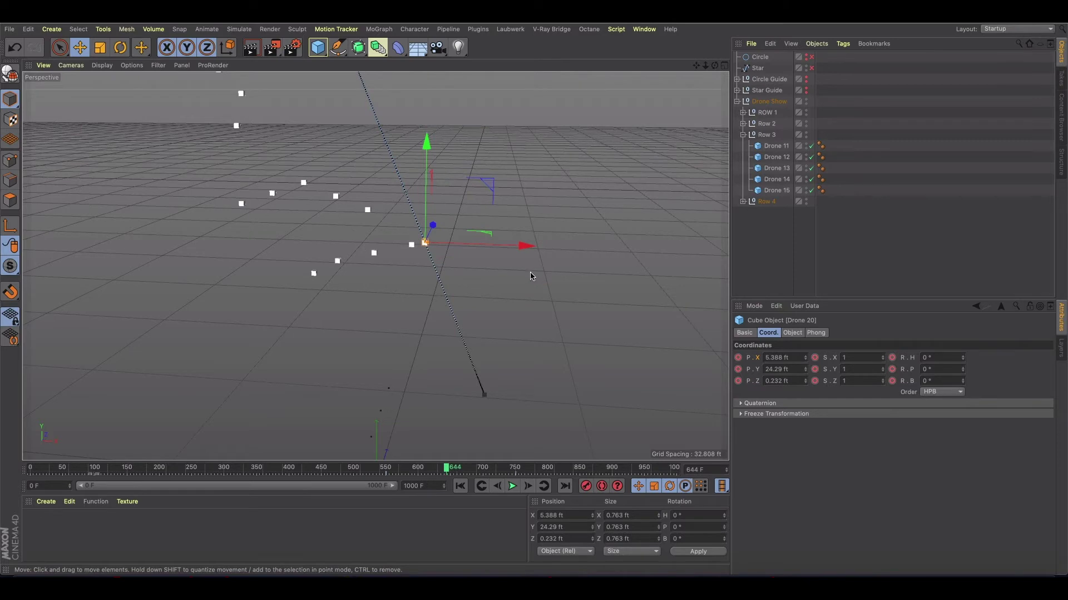
left_click_drag(522, 245, 538, 261)
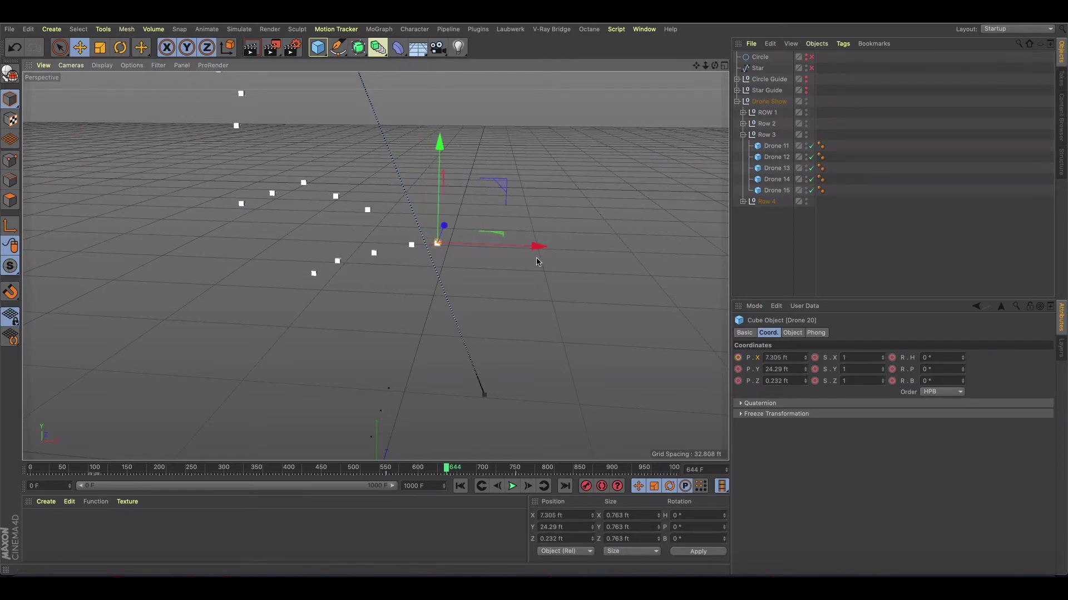
left_click(586, 487)
- Try nudging Drone 20 back along X at frame 691, then undo the change
left_click_drag(446, 469, 470, 469)
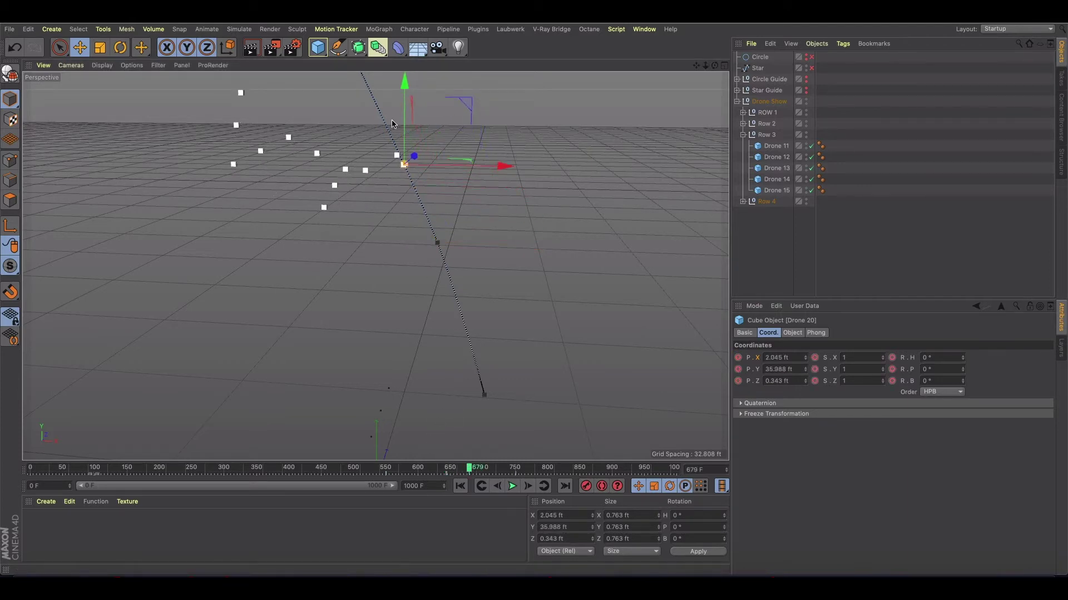
scroll(392, 124, "up", 3)
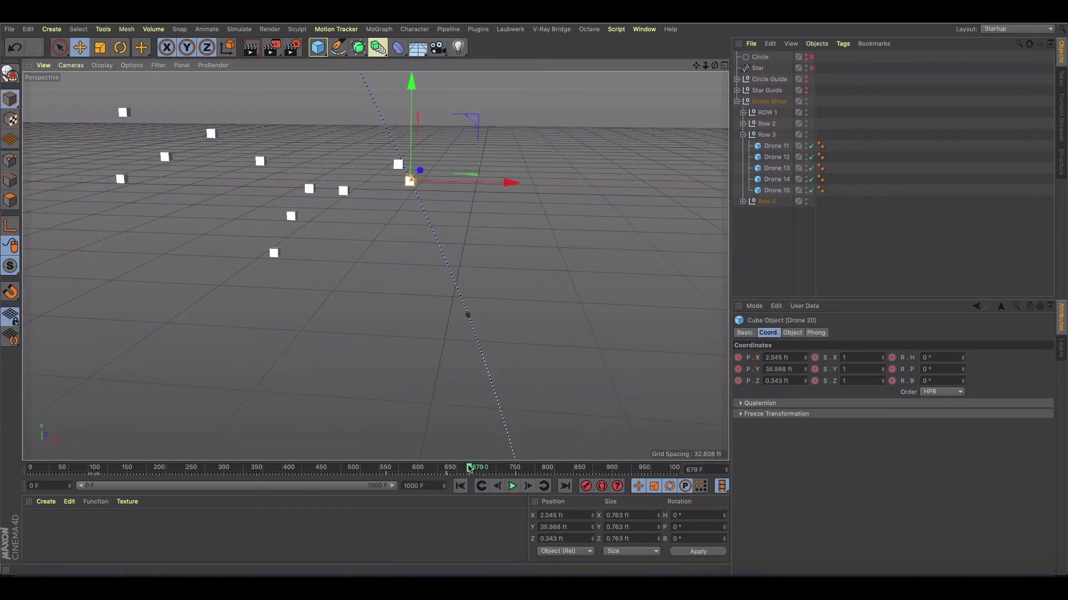
left_click_drag(470, 469, 477, 470)
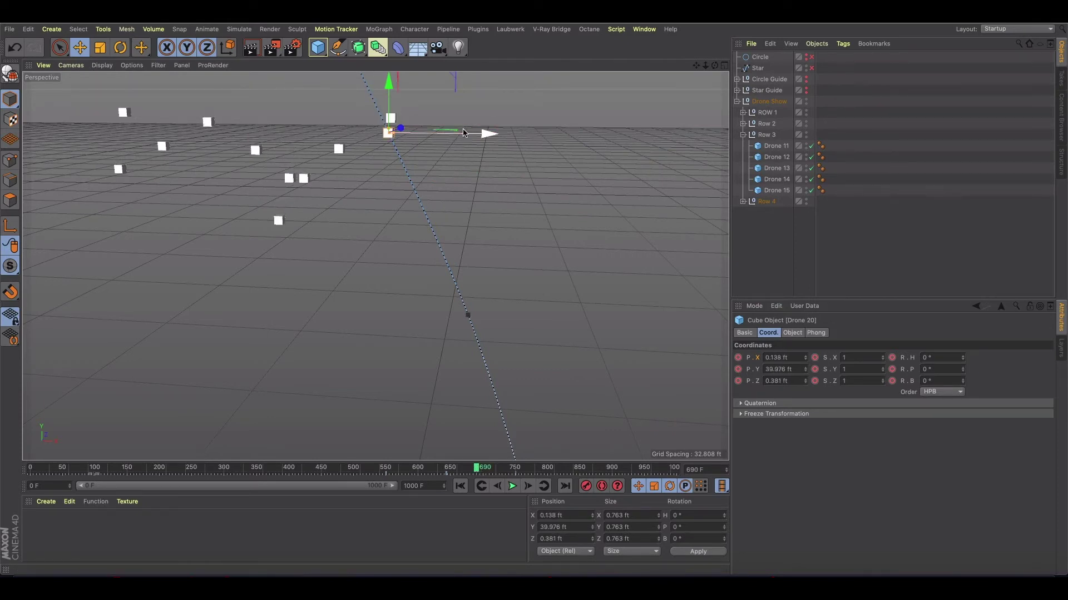
left_click_drag(481, 135, 467, 139)
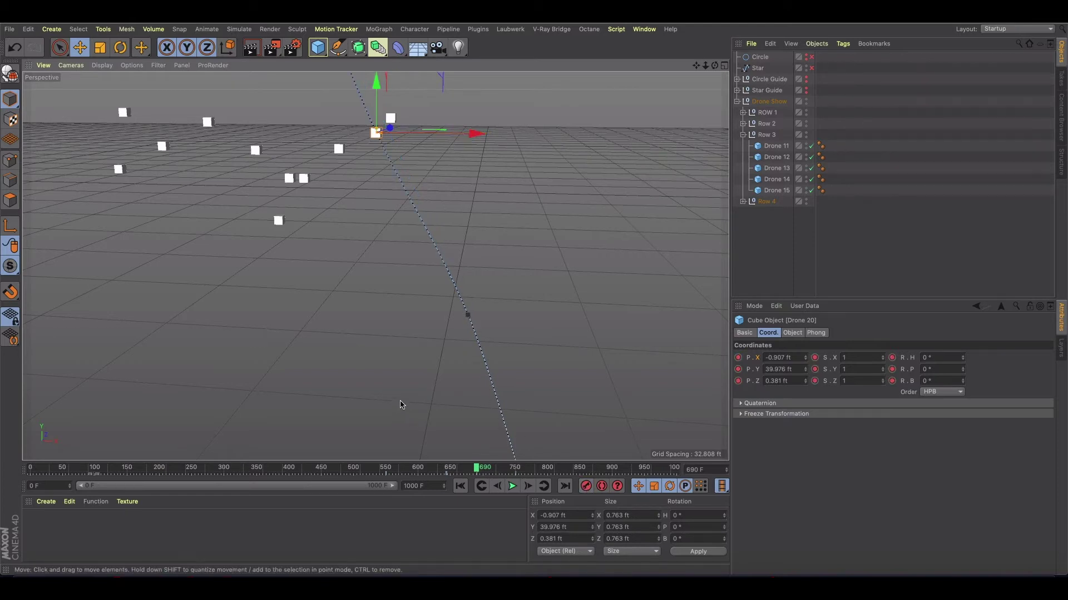
left_click_drag(477, 470, 467, 471)
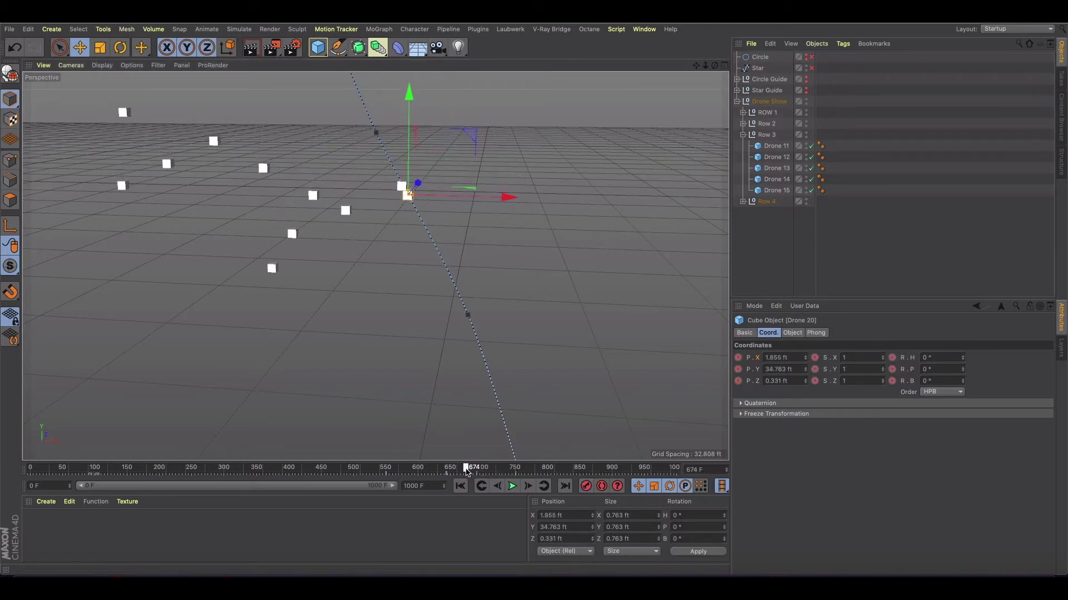
key("ctrl+z")
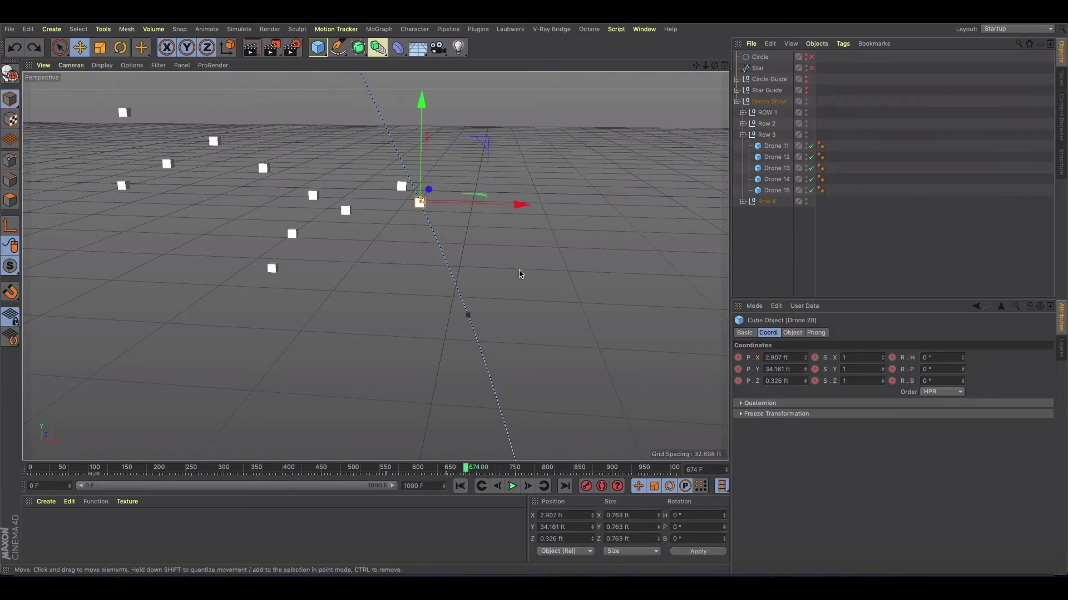
- Move Drone 20 to X 2.783 ft near frame 670, check frame 704, then undo it
mouse_move(468, 470)
left_mouse_down()
mouse_move(455, 471)
mouse_move(474, 472)
left_mouse_up()
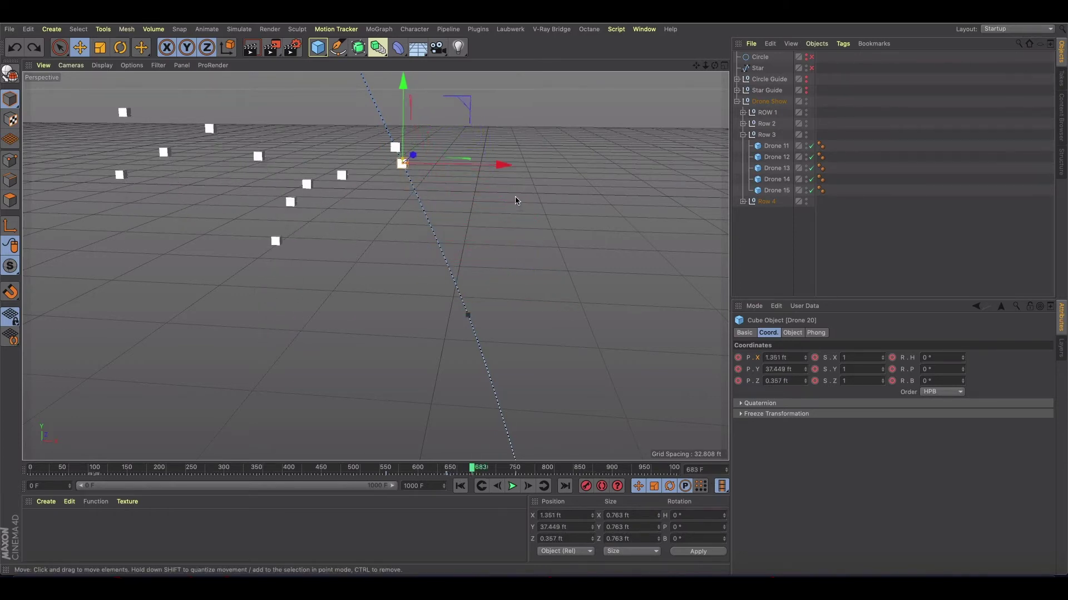
left_click_drag(505, 165, 523, 167)
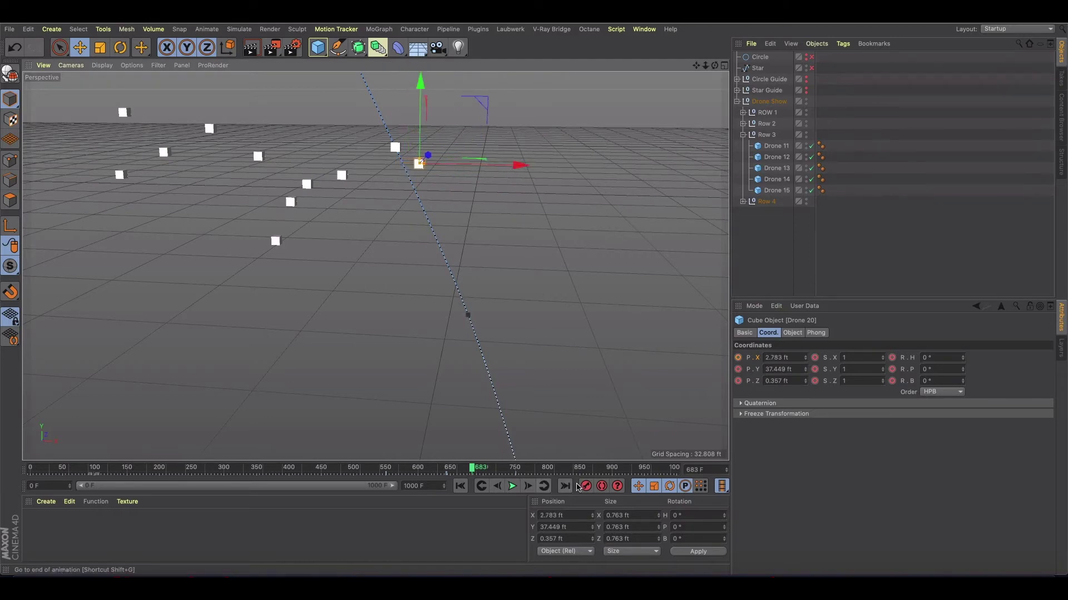
left_click_drag(448, 470, 493, 470)
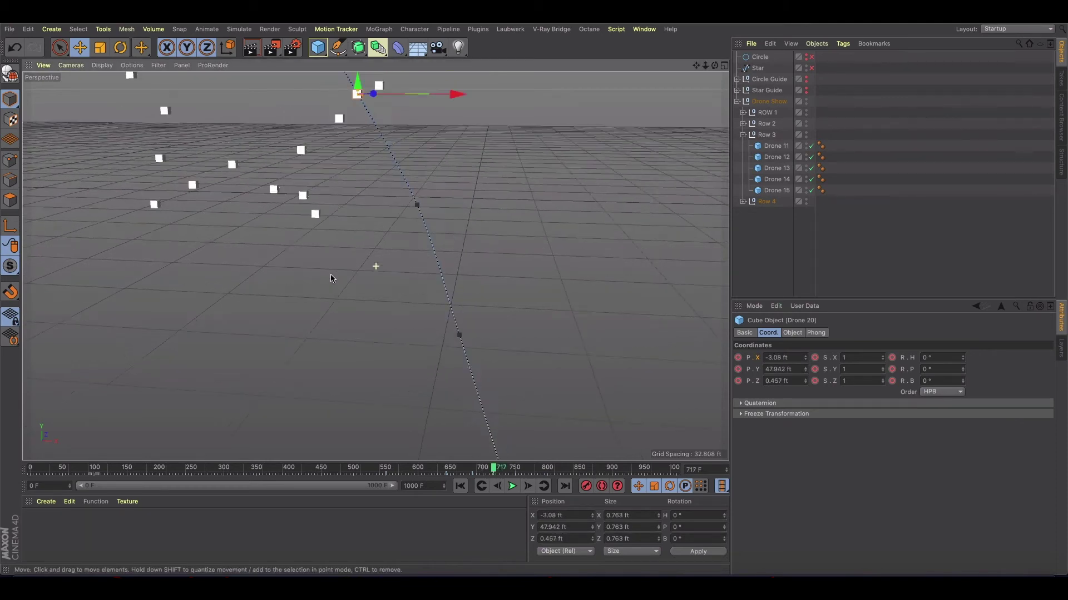
left_click_drag(331, 278, 319, 241, "alt")
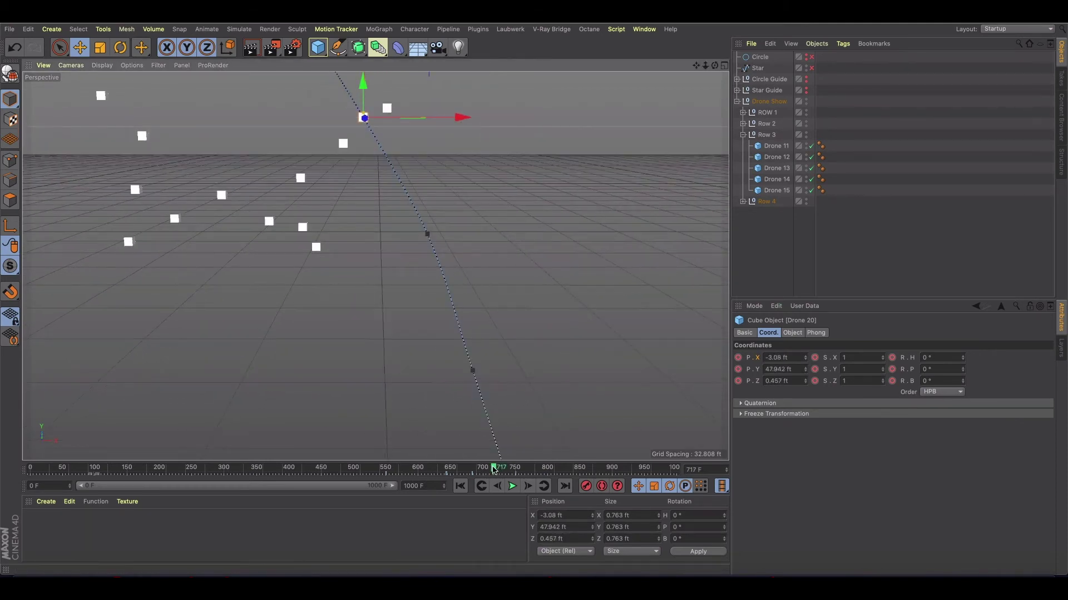
left_click_drag(493, 470, 485, 470)
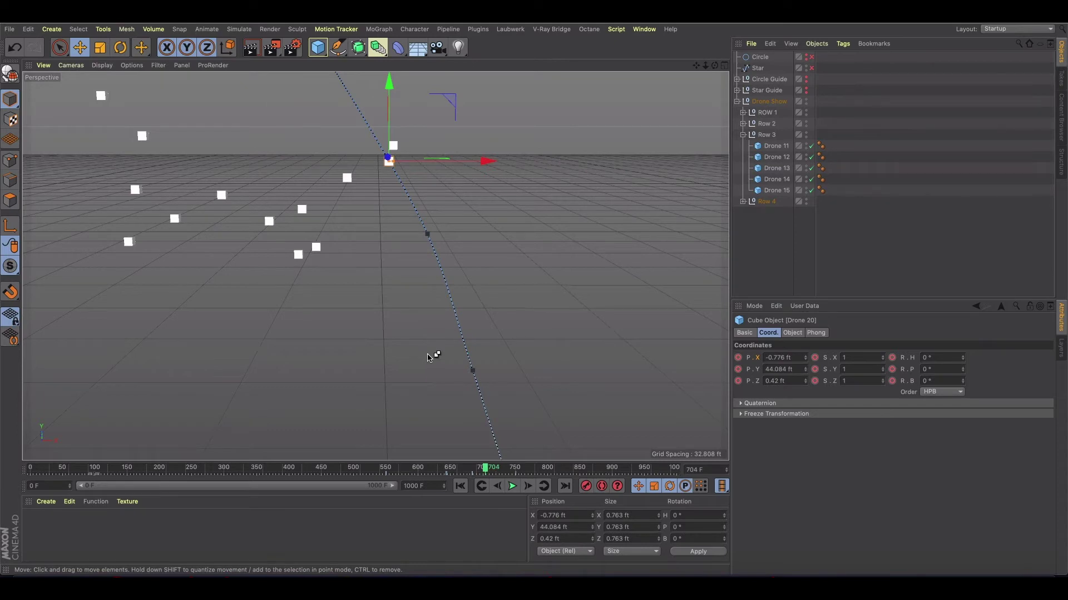
key("ctrl+z")
key("ctrl+z")
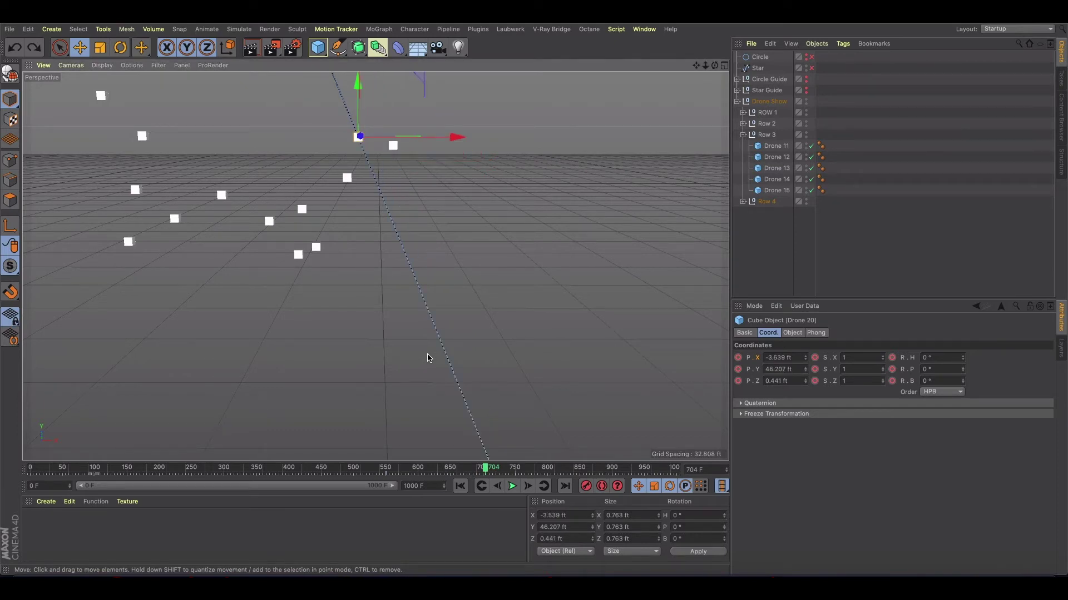
- At frame 670, push Drone 20 to Z -2.486 ft from a side-on view and record a keyframe
left_click_drag(466, 357, 383, 318, "alt")
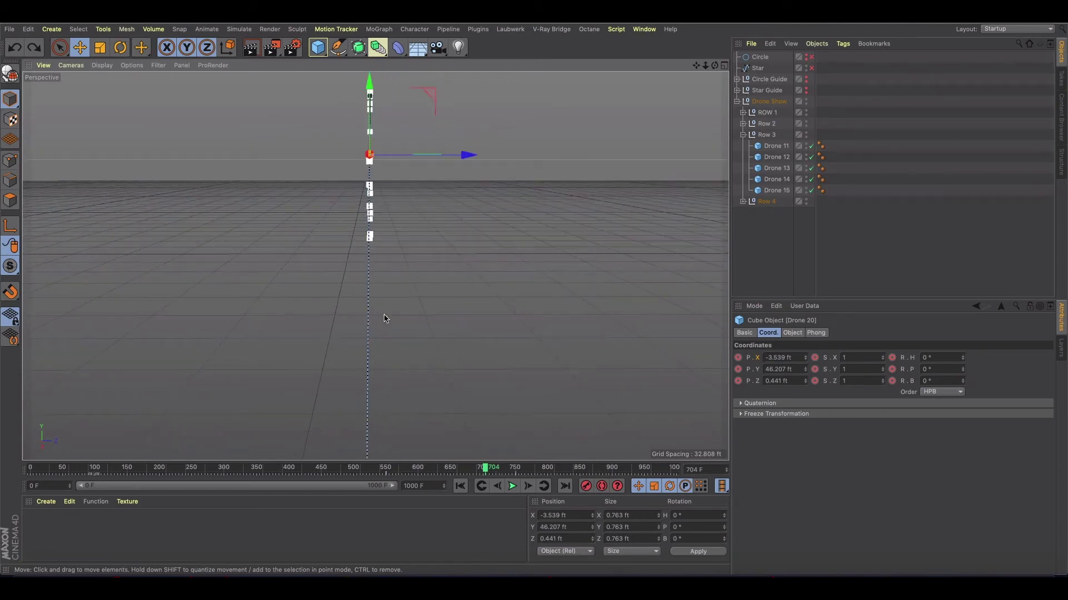
left_click_drag(485, 467, 469, 468)
mouse_move(445, 355)
left_mouse_down("alt")
mouse_move(405, 359)
mouse_move(441, 357)
left_mouse_up("alt")
left_click_drag(468, 468, 464, 469)
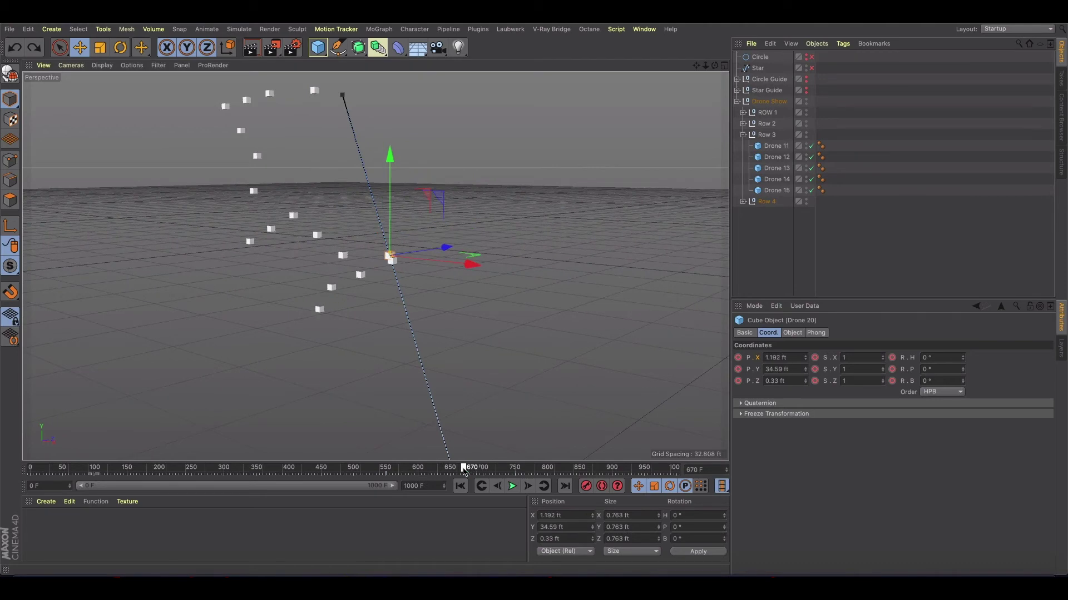
left_click_drag(423, 389, 456, 367, "alt")
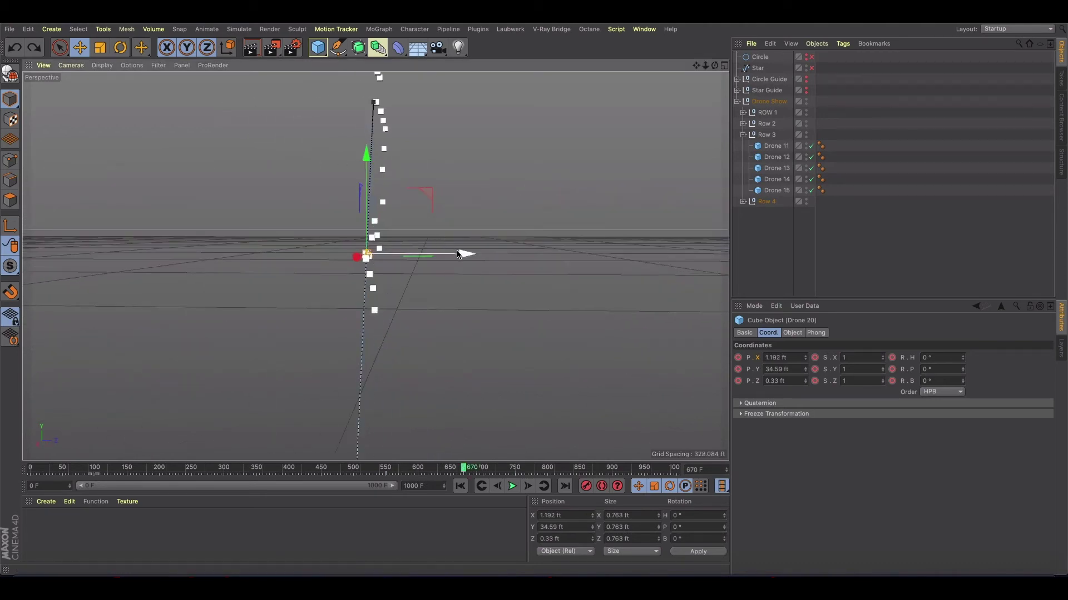
left_click_drag(465, 254, 434, 258)
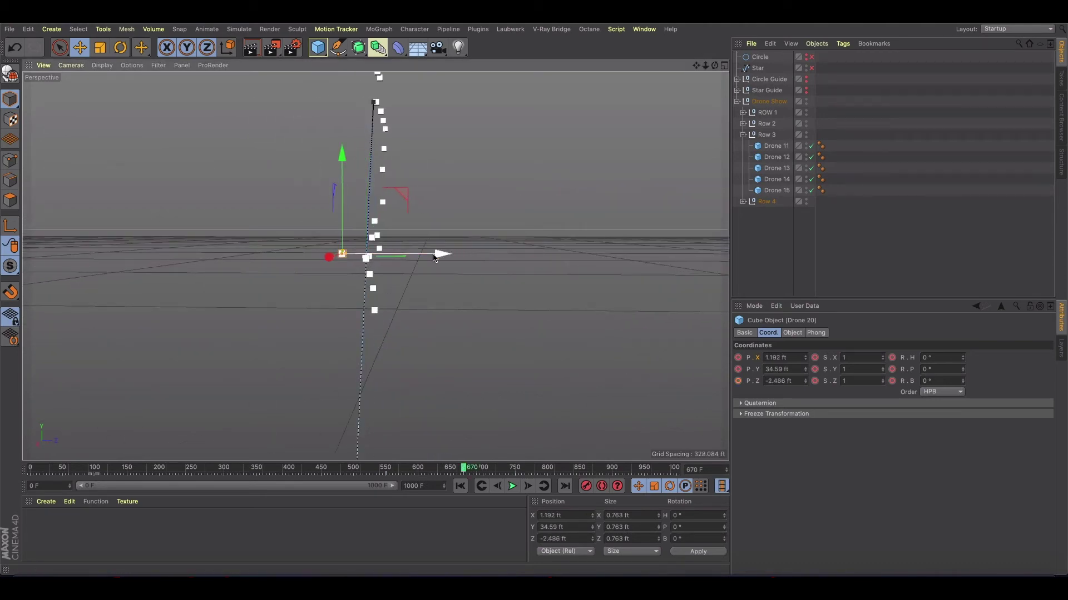
left_click(587, 487)
- Review Drone 20's curved path across frames 644–736 from several angles, ending at frame 704
left_click_drag(327, 298, 336, 300, "alt")
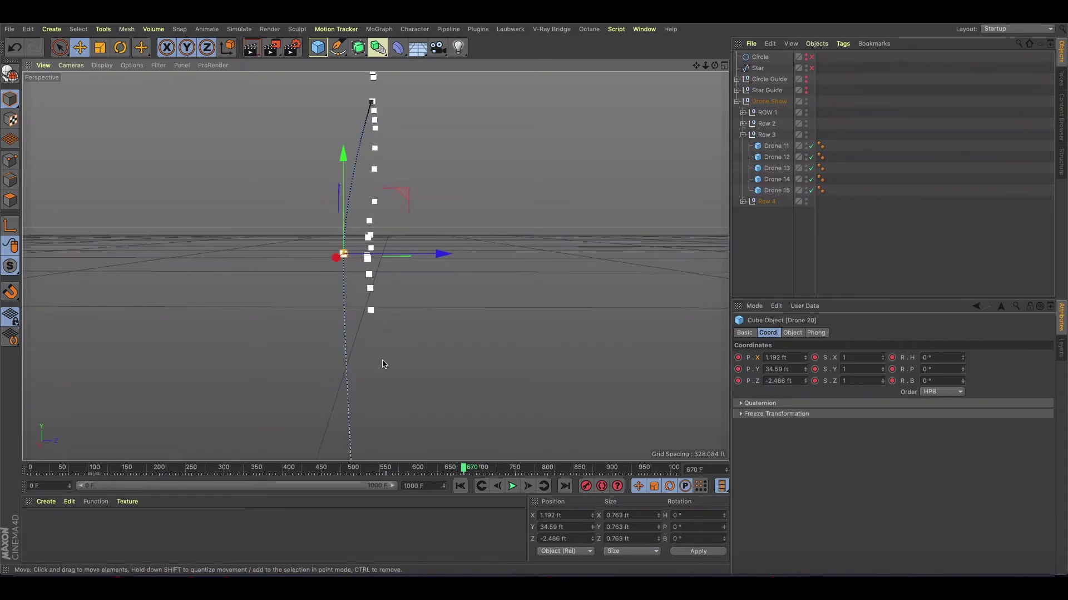
left_click_drag(456, 471, 494, 471)
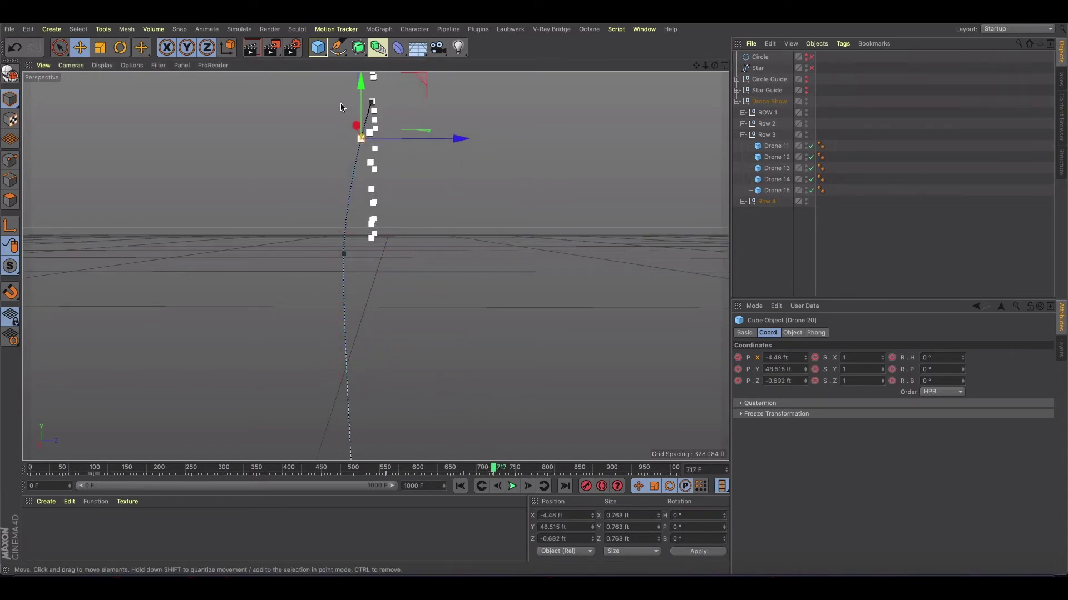
left_click_drag(340, 107, 488, 229, "alt")
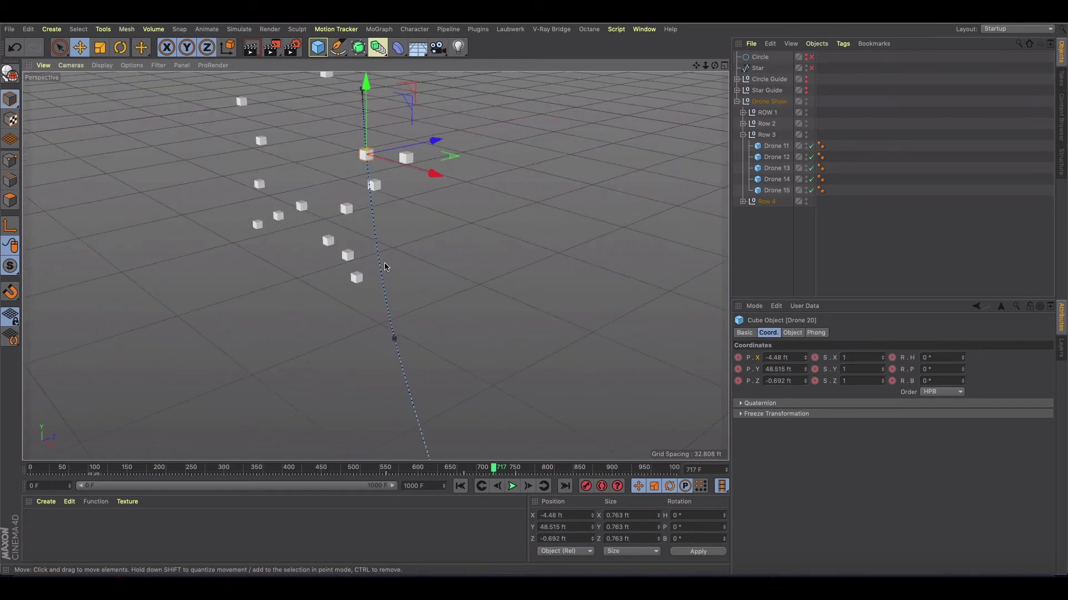
left_click_drag(385, 267, 447, 322, "alt")
mouse_move(493, 471)
left_mouse_down()
mouse_move(507, 470)
mouse_move(485, 471)
left_mouse_up()
left_click_drag(377, 424, 317, 372, "alt")
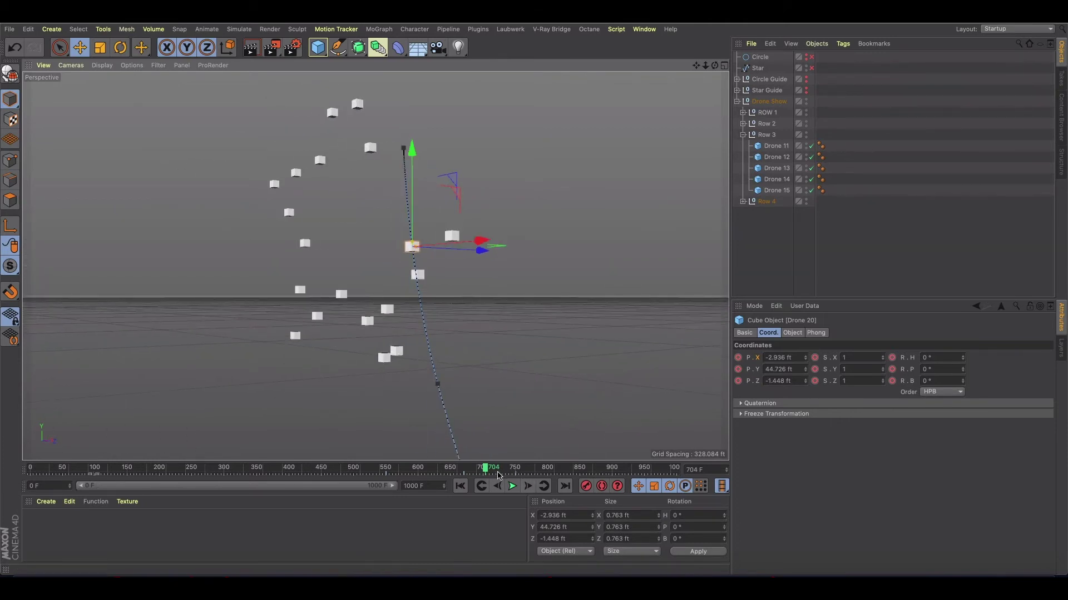
- At frame 692, move Drone 16 to Z -1.216 ft and Drone 17 to Z -1.258 ft
left_click_drag(499, 476, 479, 471)
left_click(381, 389)
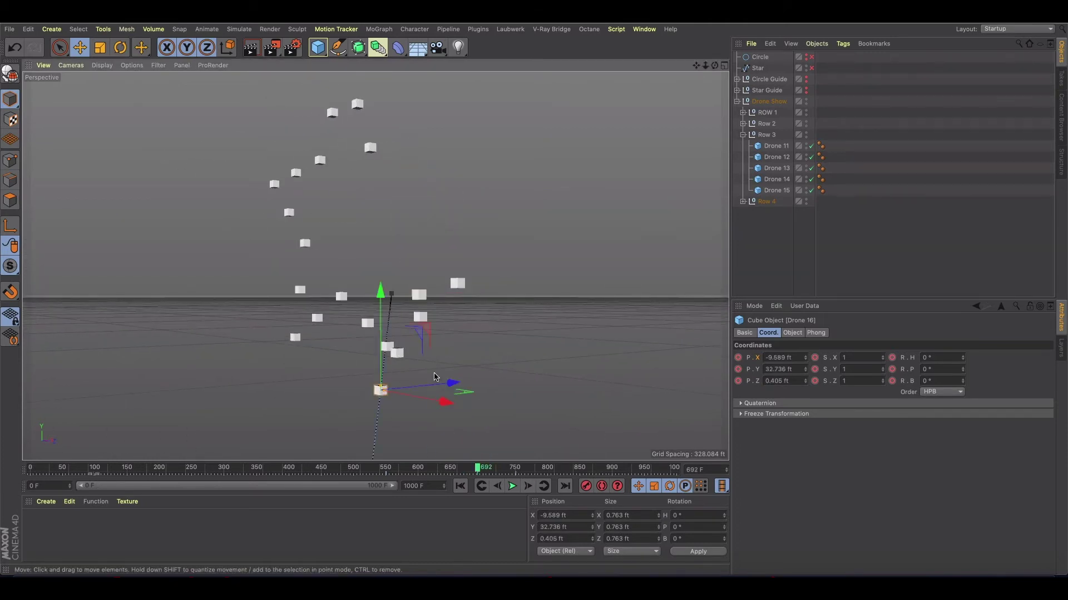
left_click_drag(435, 378, 419, 380)
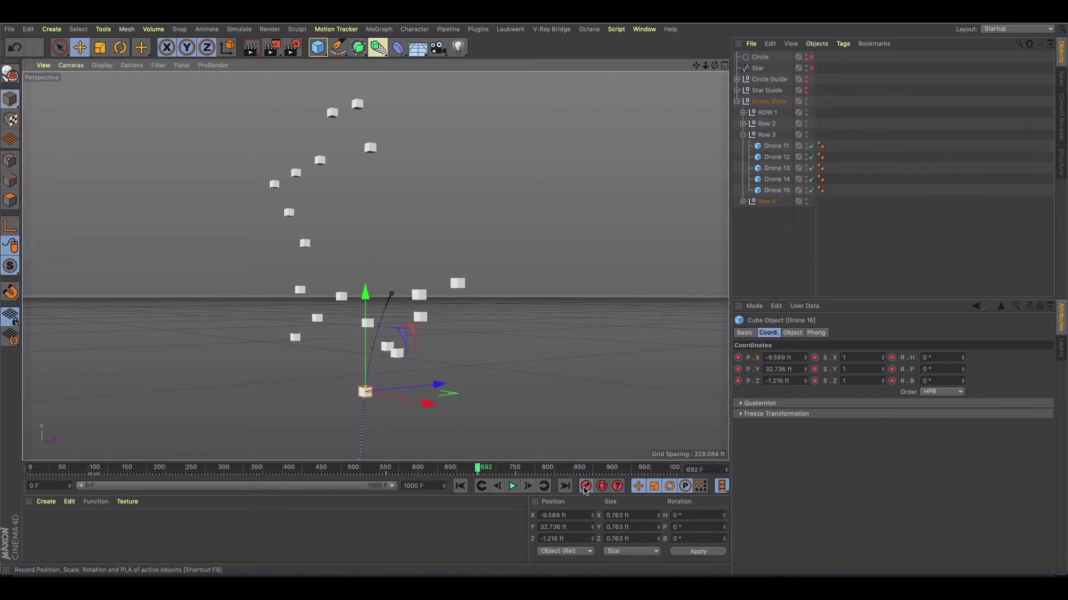
left_click(387, 347)
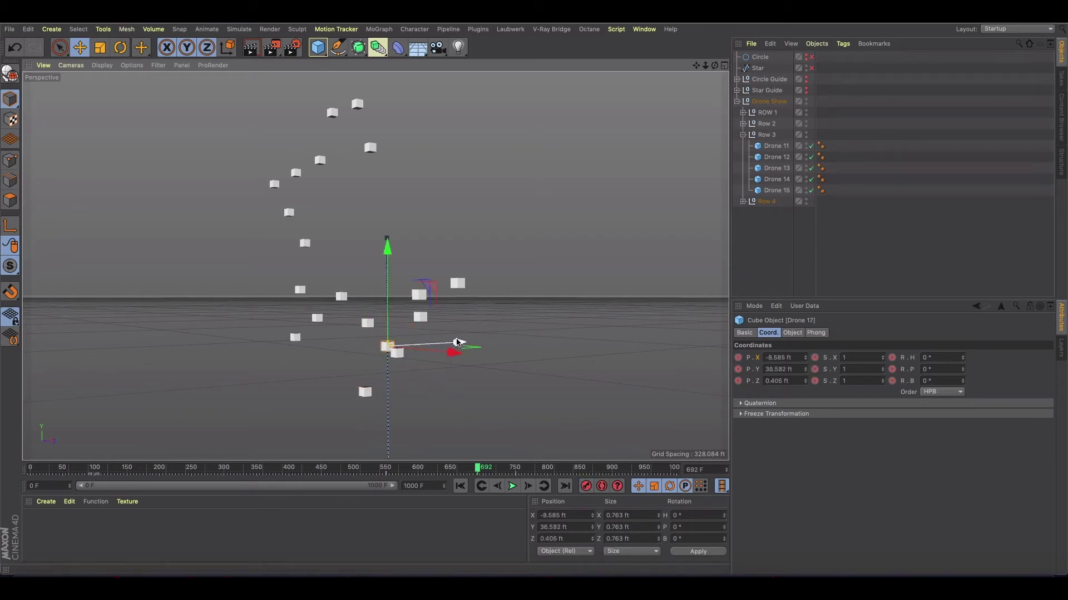
left_click_drag(457, 342, 440, 344)
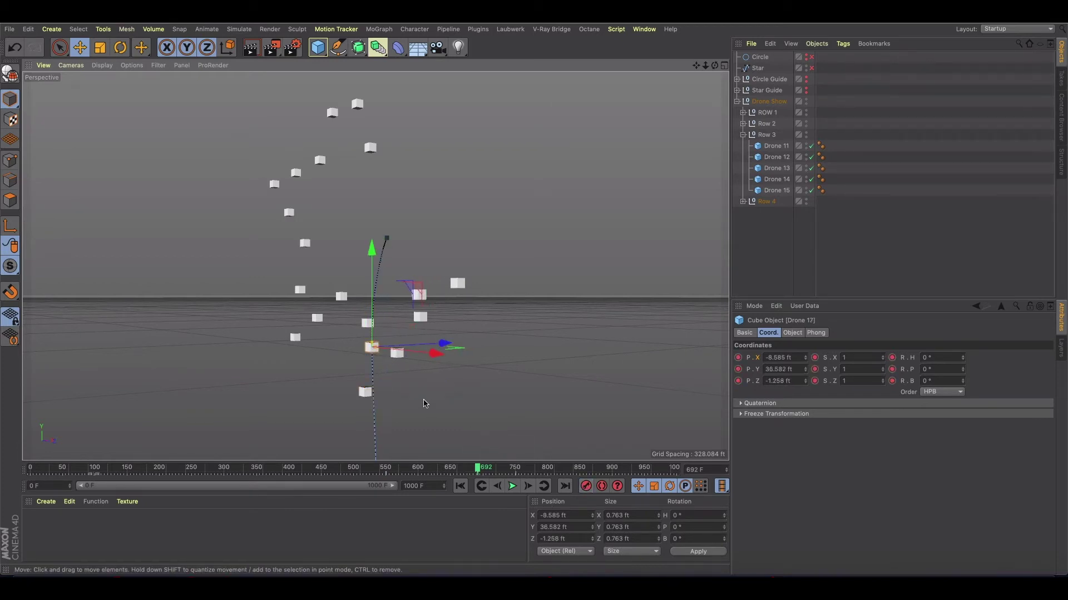
- Review the flight at frames 721, 744 and 690, then settle at frame 612 in an oblique view
left_click_drag(424, 404, 374, 396, "alt")
left_click_drag(477, 468, 496, 468)
mouse_move(458, 415)
left_mouse_down("alt")
mouse_move(423, 367)
mouse_move(457, 376)
left_mouse_up("alt")
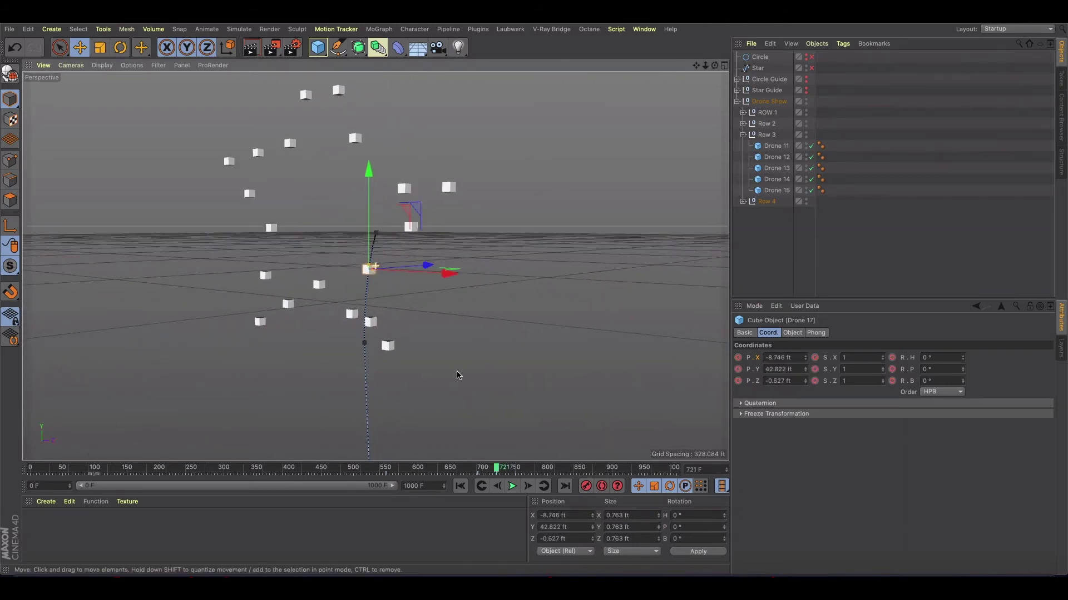
left_click_drag(497, 469, 532, 470)
mouse_move(393, 317)
left_mouse_down("alt")
mouse_move(352, 341)
mouse_move(427, 349)
left_mouse_up("alt")
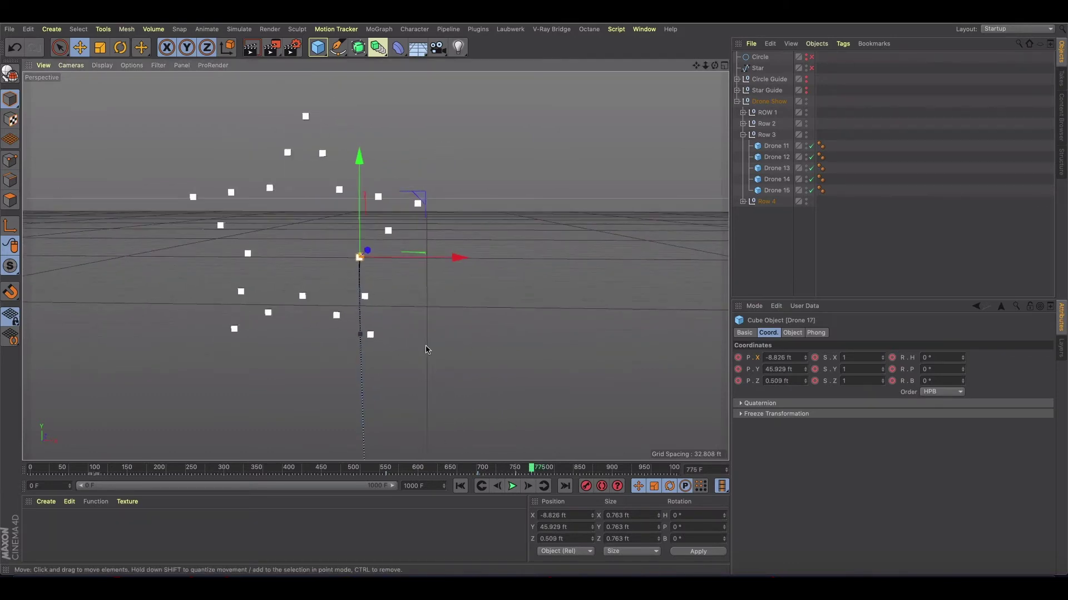
left_click_drag(532, 470, 457, 470)
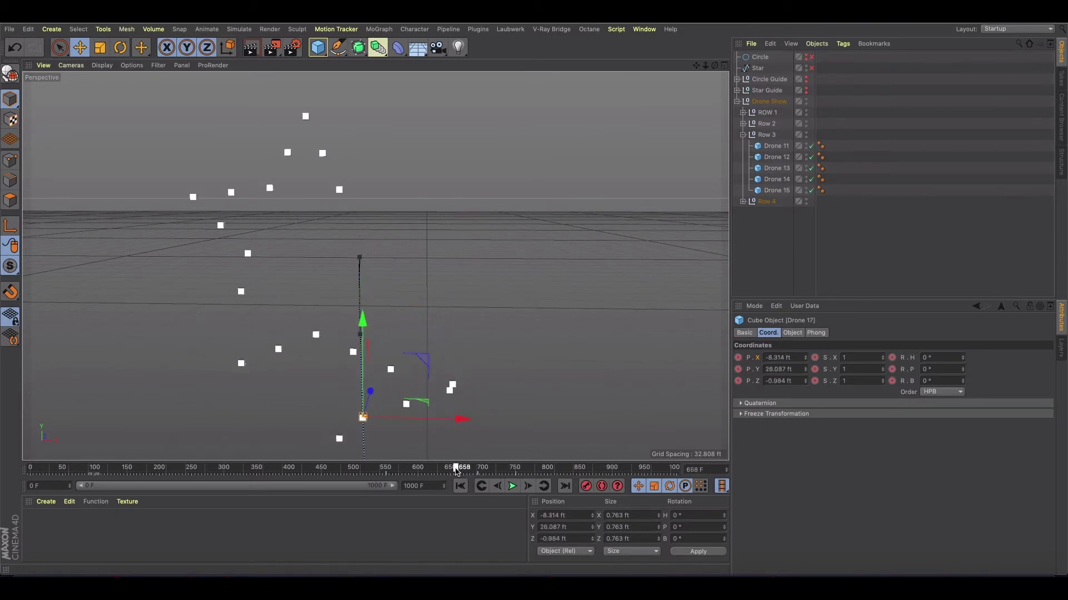
left_click_drag(448, 374, 433, 380, "alt")
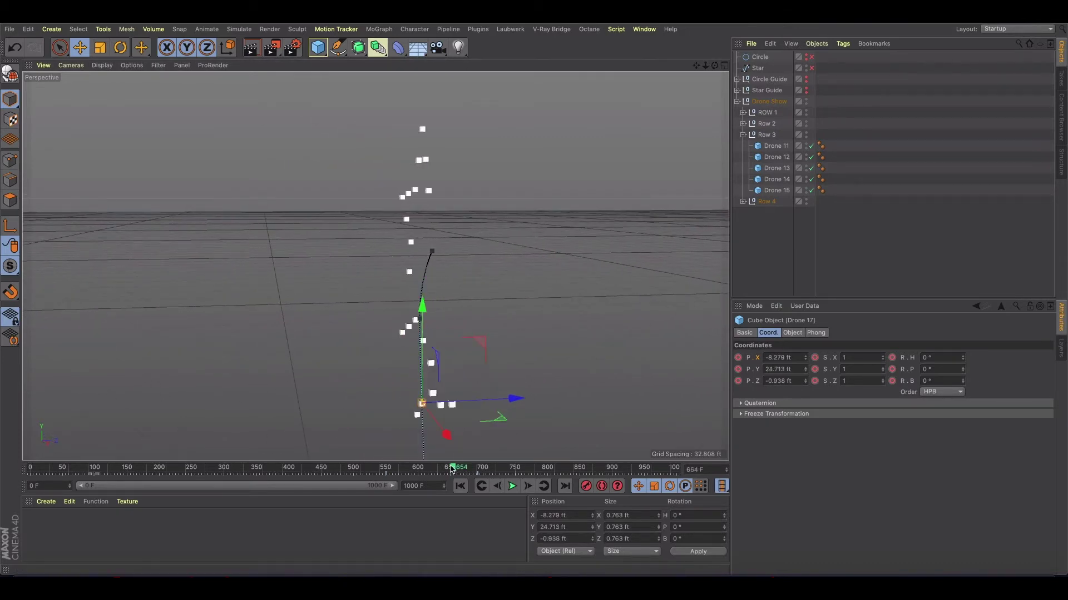
left_click_drag(451, 470, 426, 470)
left_click_drag(369, 376, 545, 375, "alt")
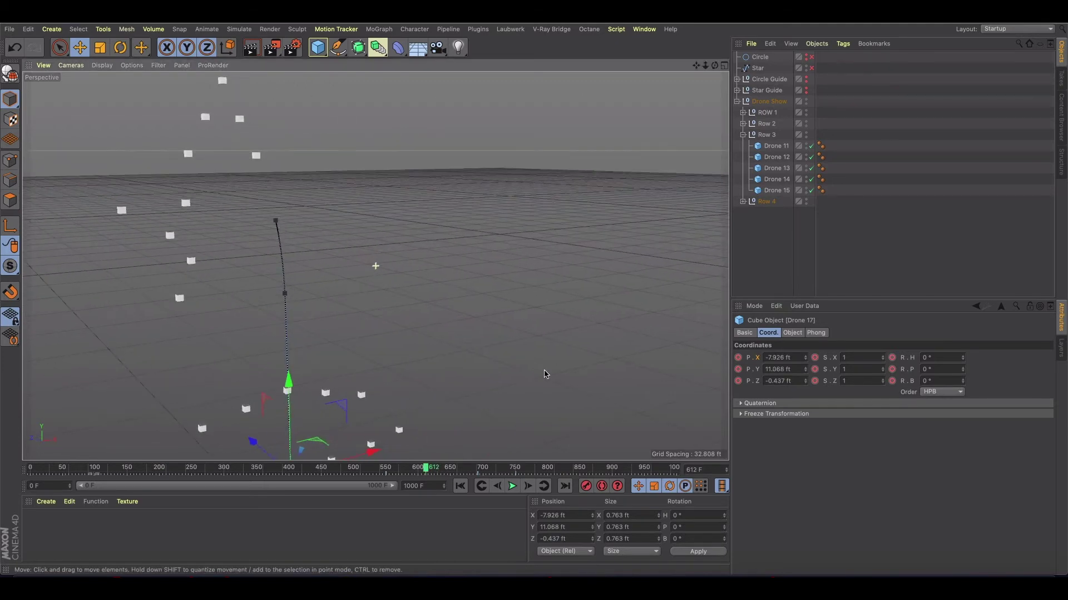
- At frame 216, add a Collision Detection tag to Drone 11, enabled with Whole Object Mode
left_click_drag(426, 470, 404, 470)
left_click_drag(339, 383, 391, 423, "alt")
mouse_move(405, 469)
left_mouse_down()
mouse_move(395, 470)
mouse_move(527, 467)
mouse_move(361, 469)
left_mouse_up()
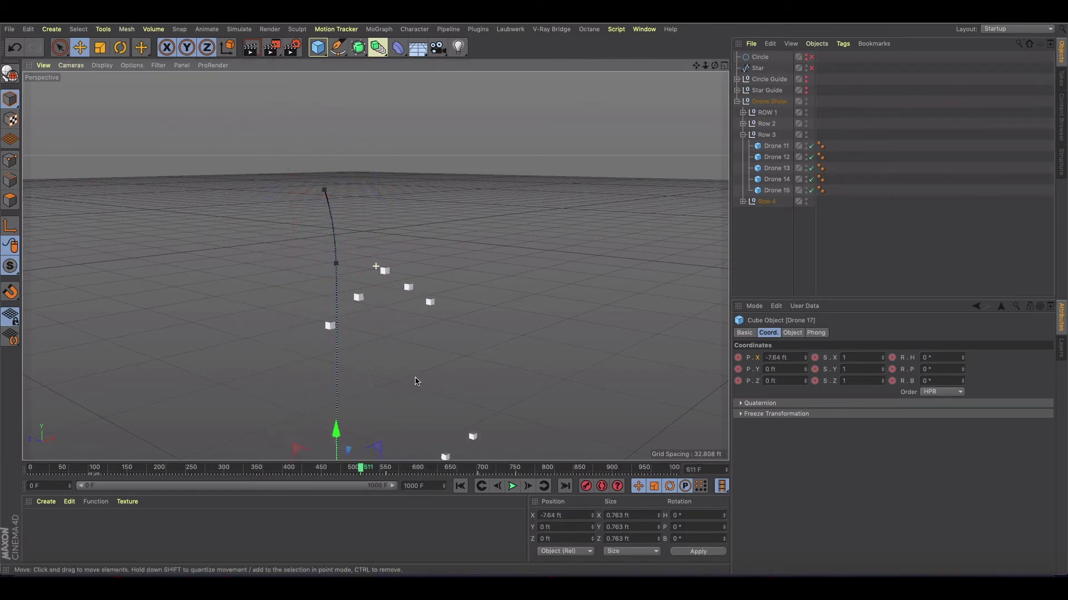
middle_click_drag(417, 377, 398, 251, "alt")
mouse_move(360, 470)
left_mouse_down()
mouse_move(170, 469)
mouse_move(311, 452)
mouse_move(105, 452)
mouse_move(444, 455)
left_mouse_up()
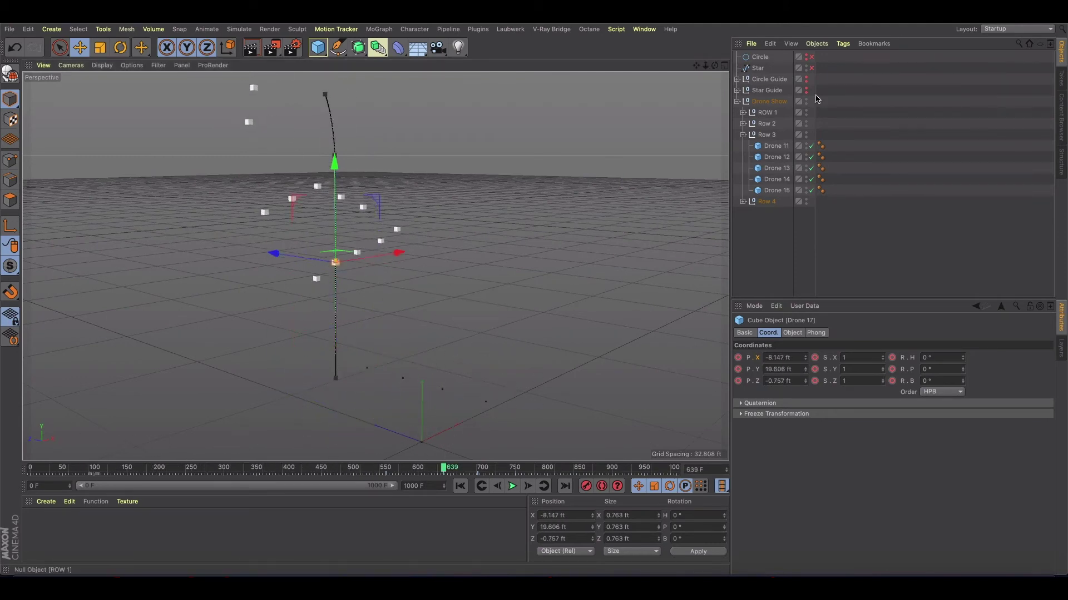
left_click(784, 146)
right_click(784, 146)
mouse_move(857, 96)
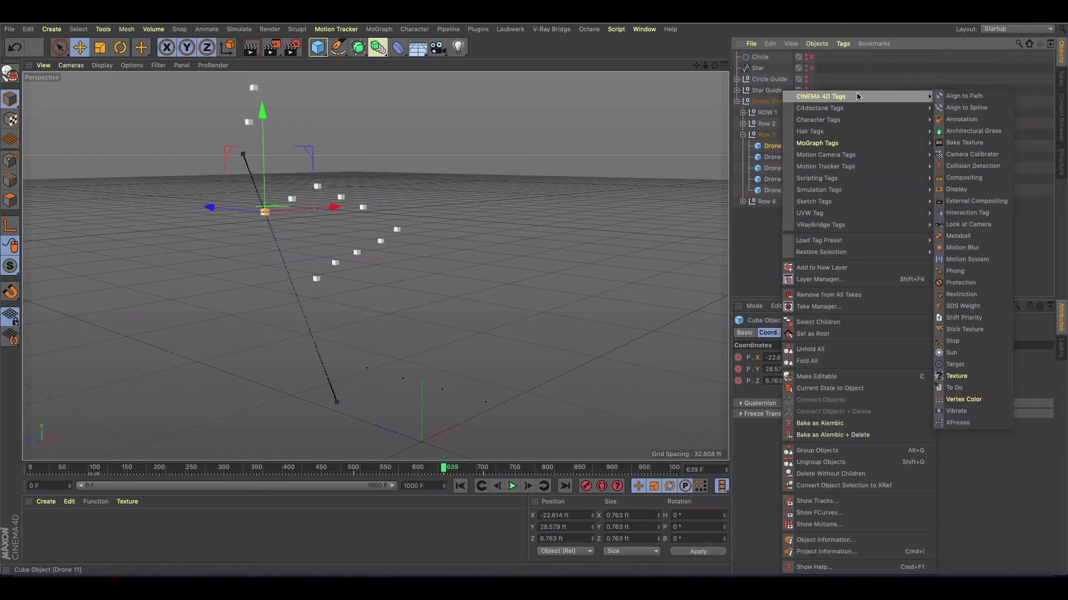
left_click(968, 165)
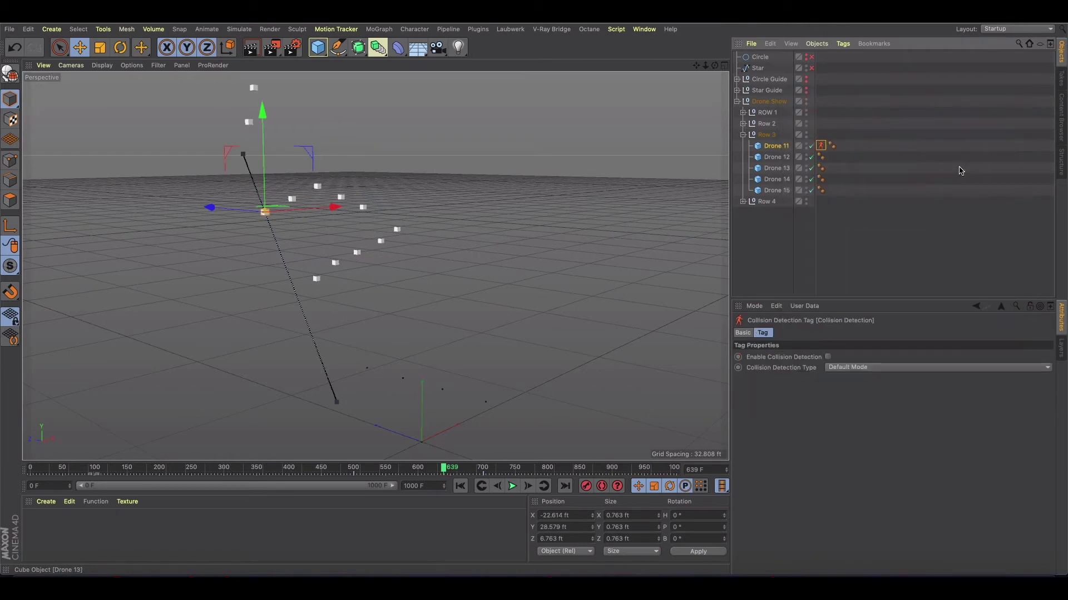
left_click(828, 357)
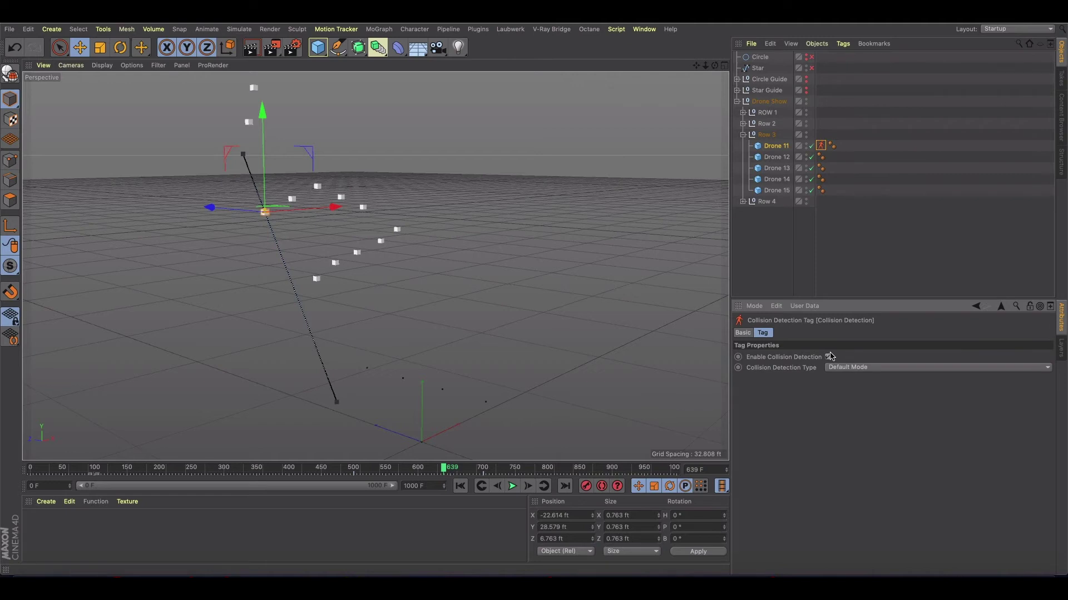
left_click(841, 367)
left_click(856, 390)
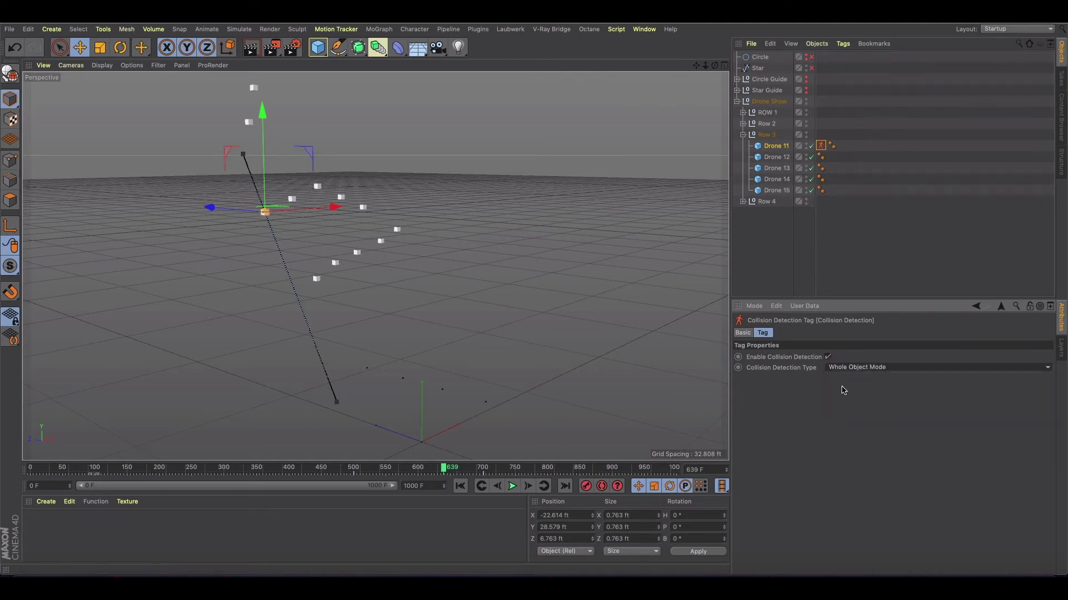
- Step to frame 509 and review Drone 11's Collision Detection tag settings
left_click(775, 146)
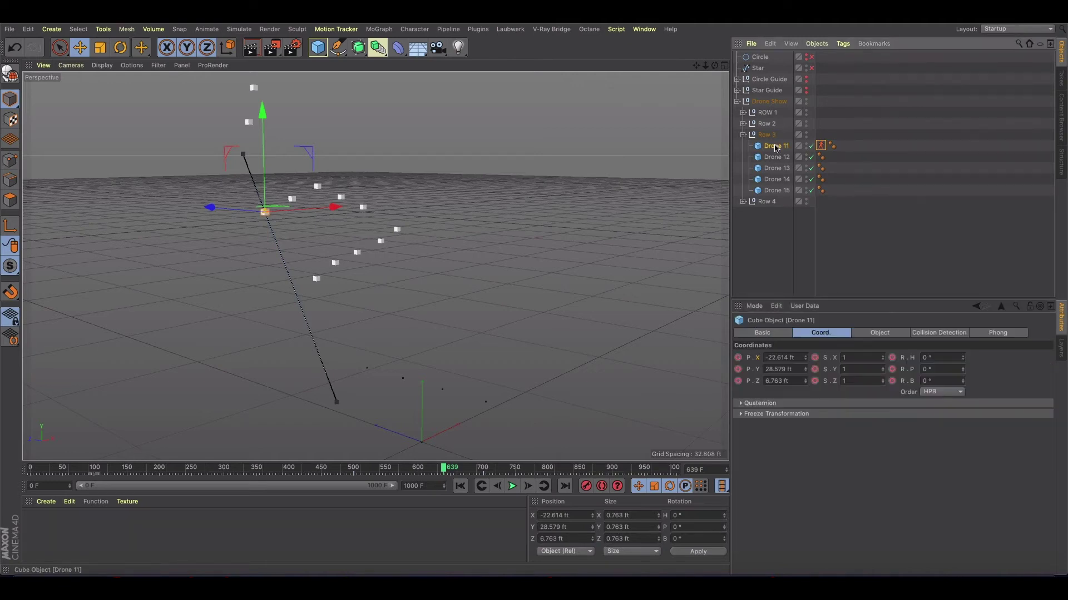
mouse_move(445, 472)
left_mouse_down()
mouse_move(321, 472)
mouse_move(452, 472)
left_mouse_up()
left_click(821, 147)
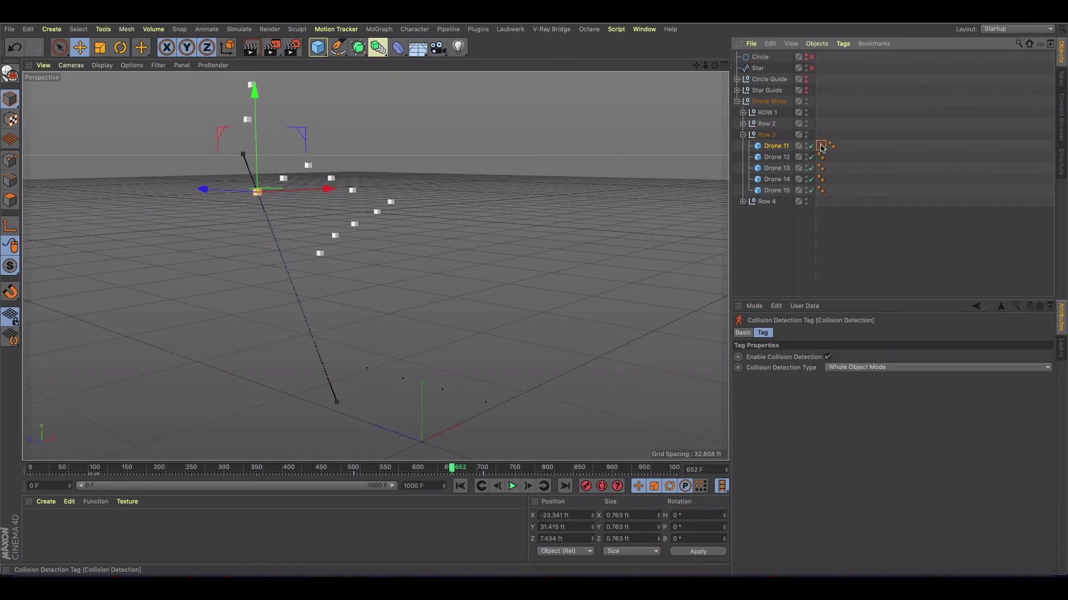
left_click(813, 228)
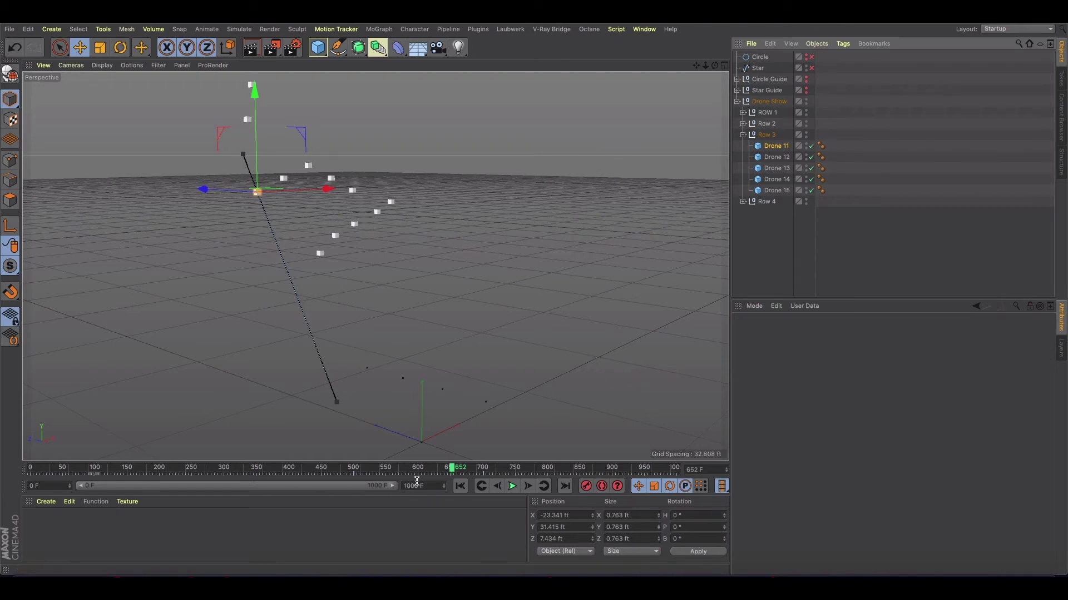
- Frame the star from a lower frontal angle, add a new camera and view through it
scroll(426, 210, "down", 3)
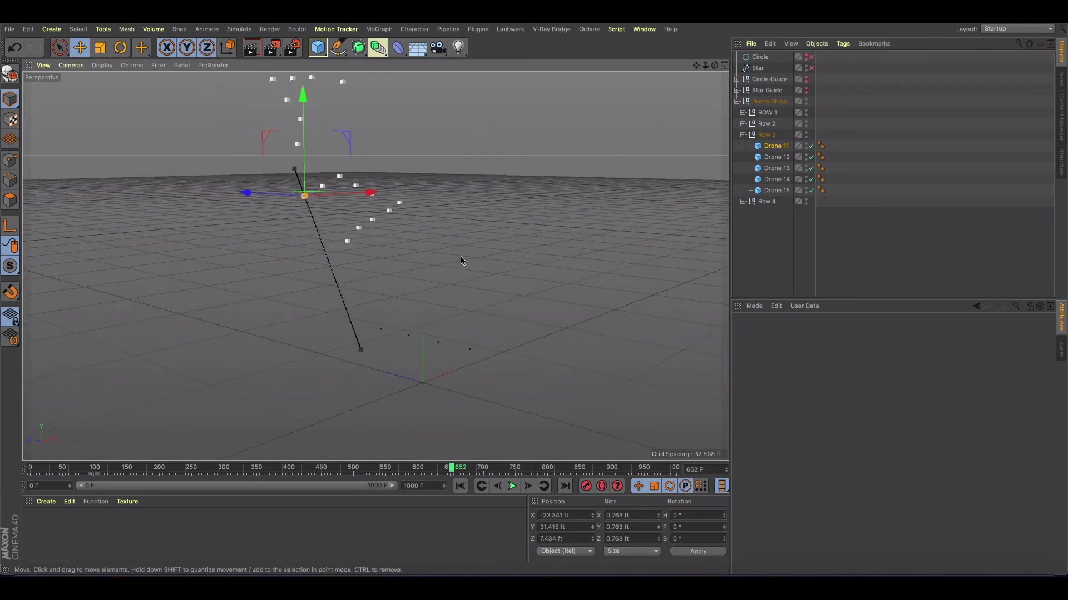
left_click_drag(388, 284, 345, 278, "alt")
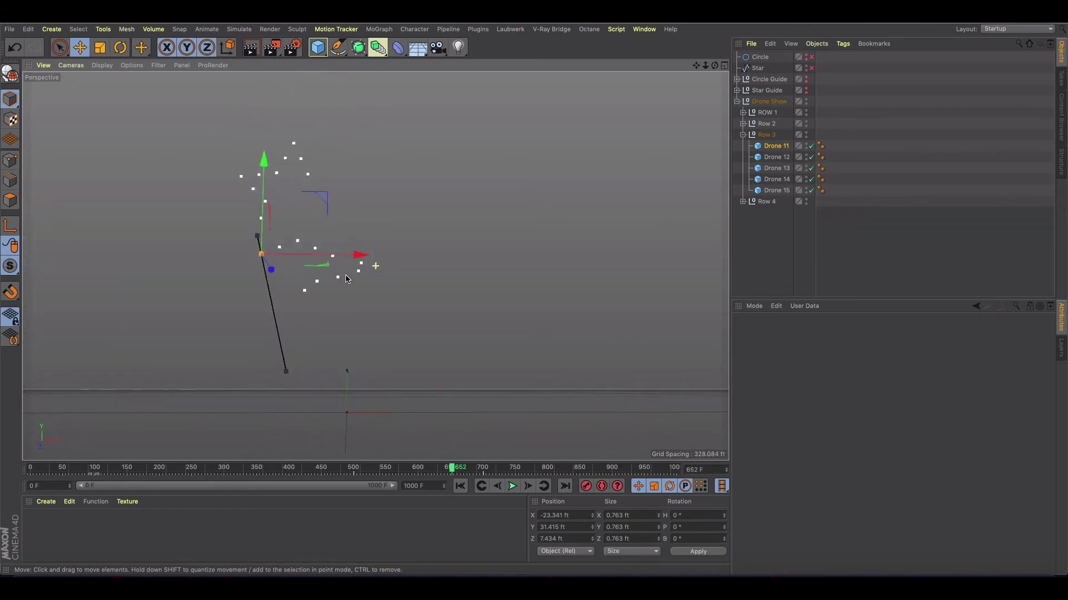
left_click(438, 47)
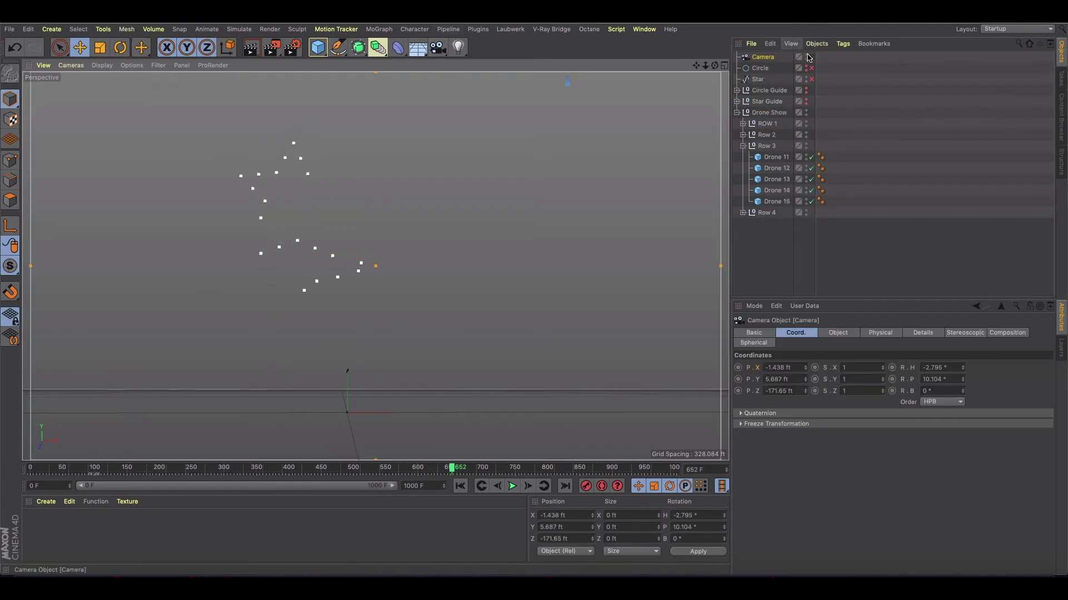
left_click(810, 57)
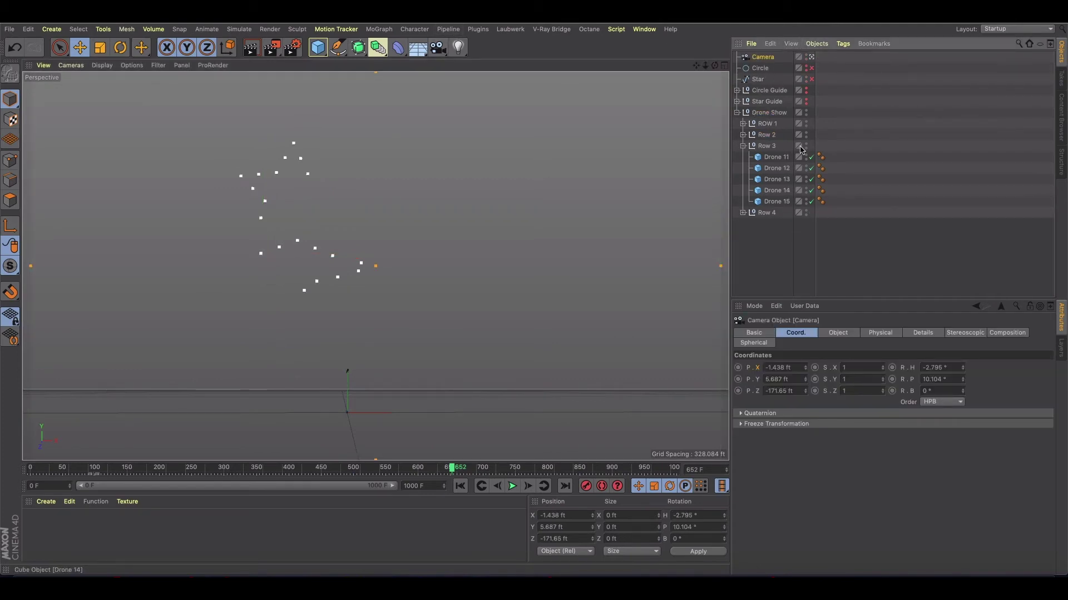
- At frame 655, collapse the Drone Show hierarchy and select the whole group
left_click(455, 469)
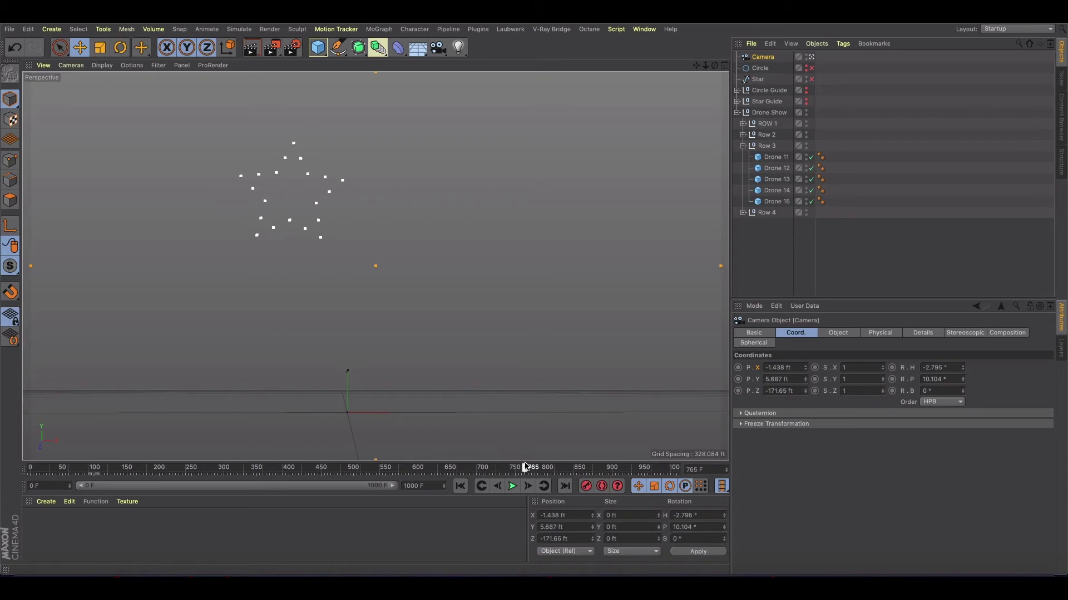
left_click(737, 113)
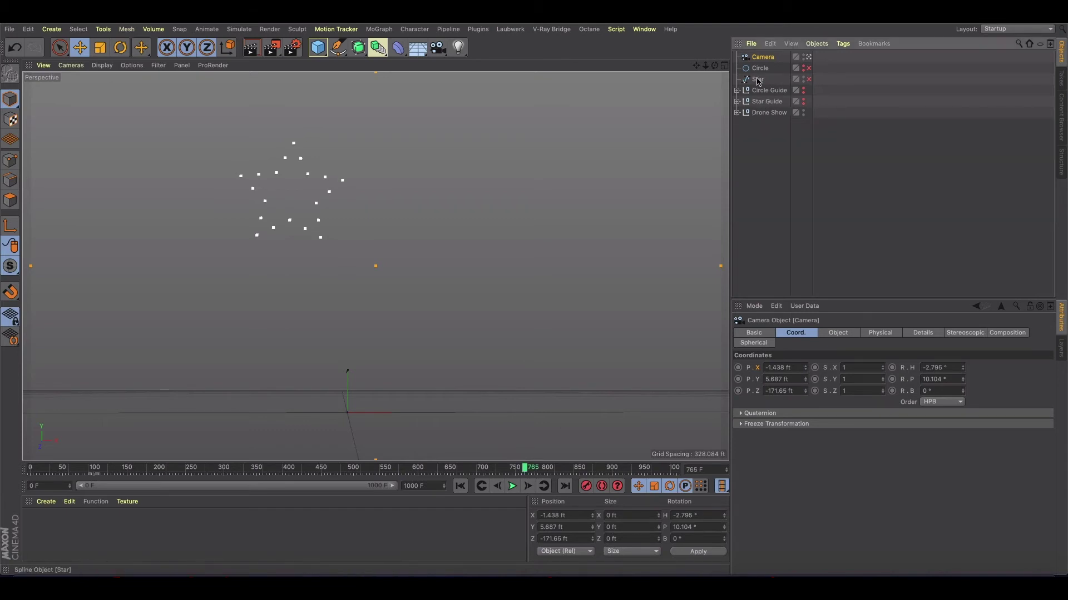
left_click(764, 113)
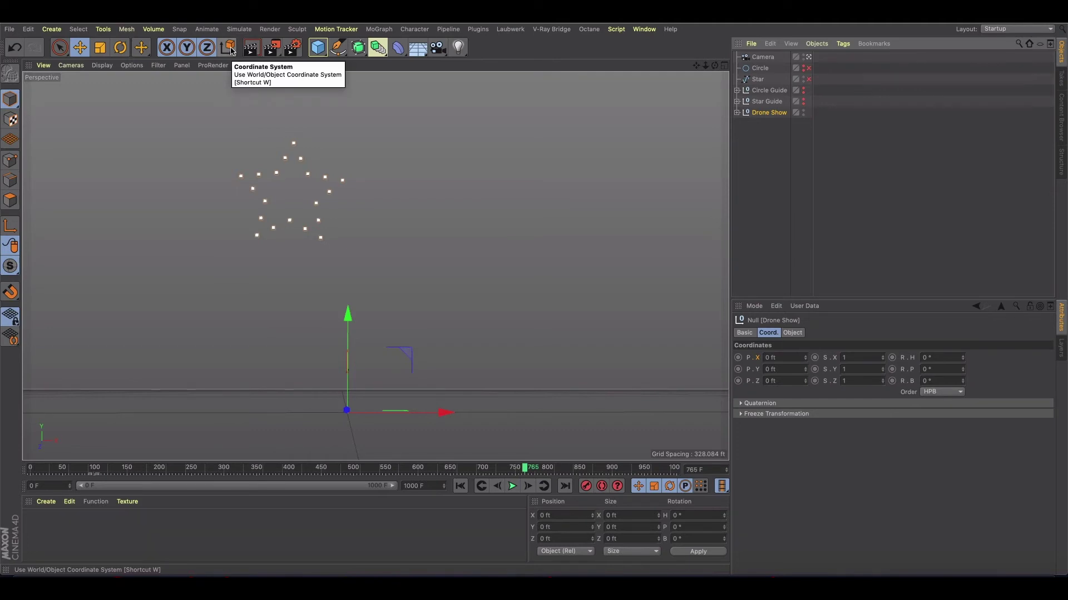
- Record a heading key on Drone Show, then rotate it 180° and preview the spin
key("r")
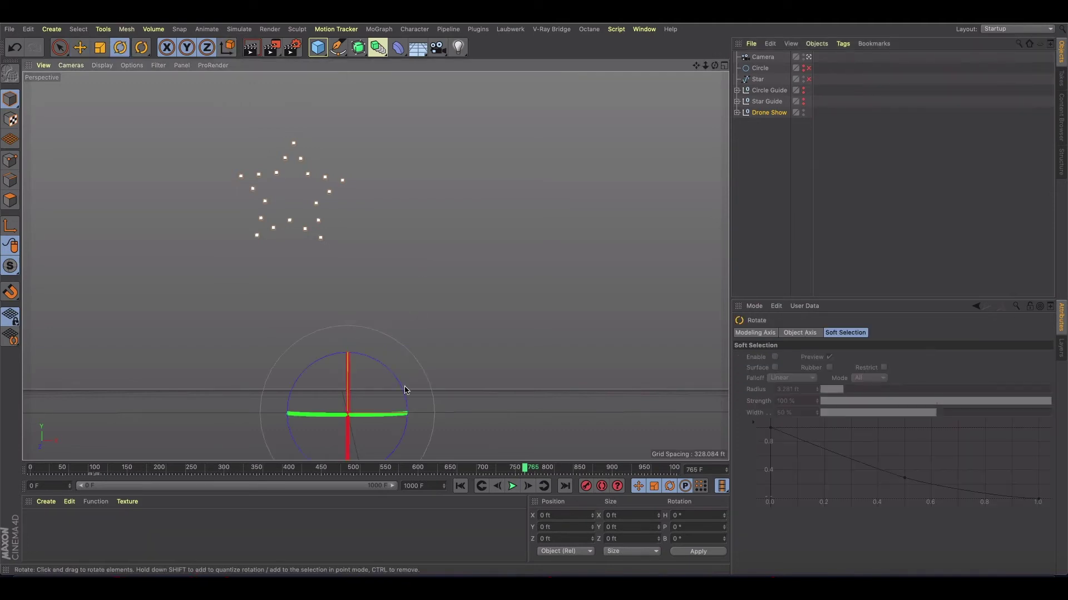
left_click_drag(307, 413, 256, 395)
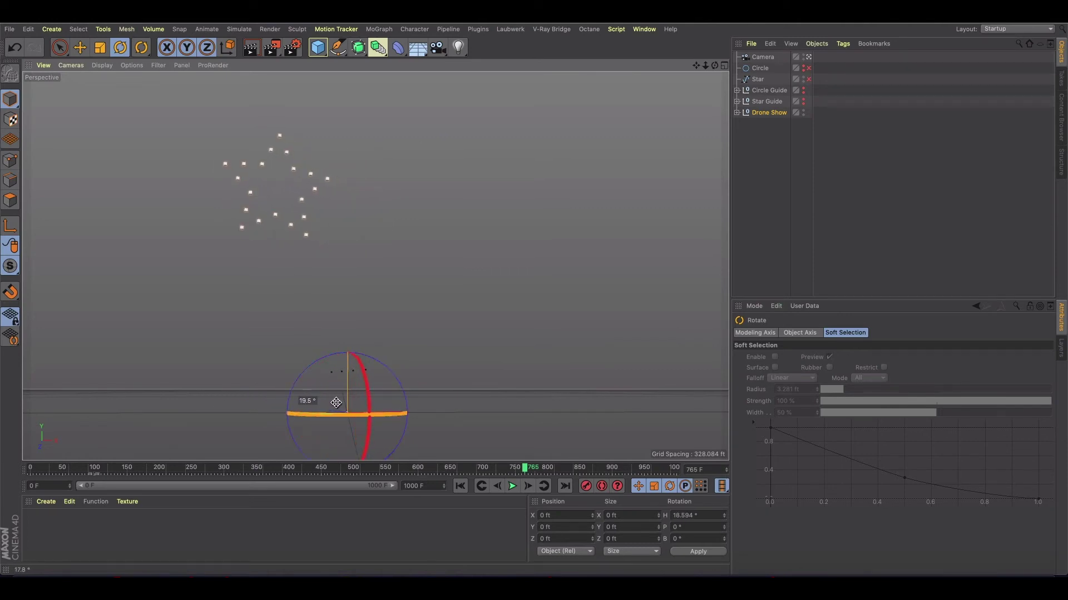
mouse_move(336, 402)
left_mouse_down()
mouse_move(485, 403)
mouse_move(329, 405)
left_mouse_up()
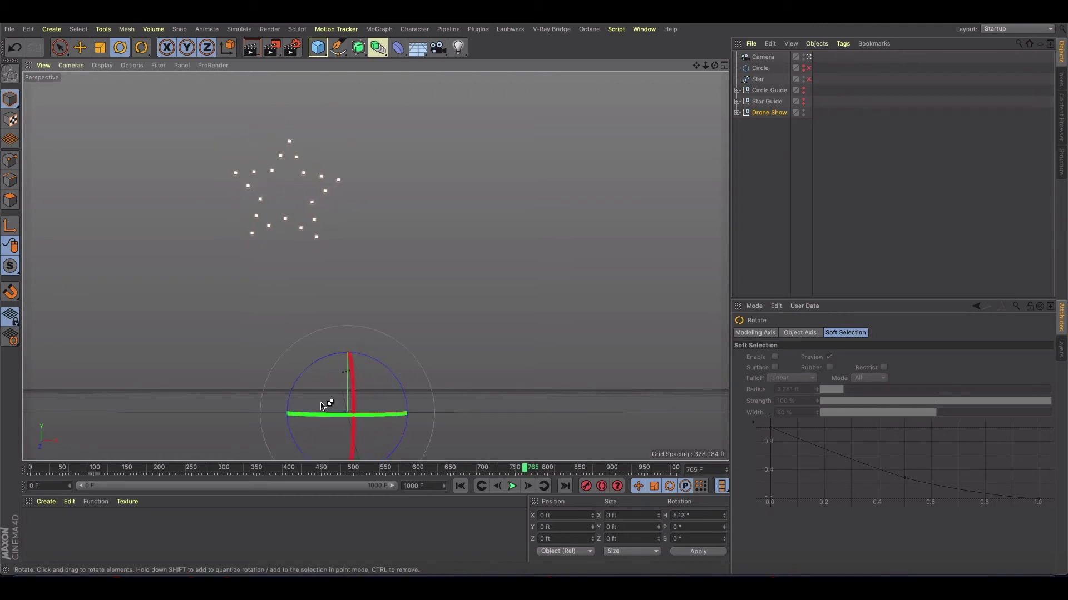
key("ctrl+z")
left_click(506, 468)
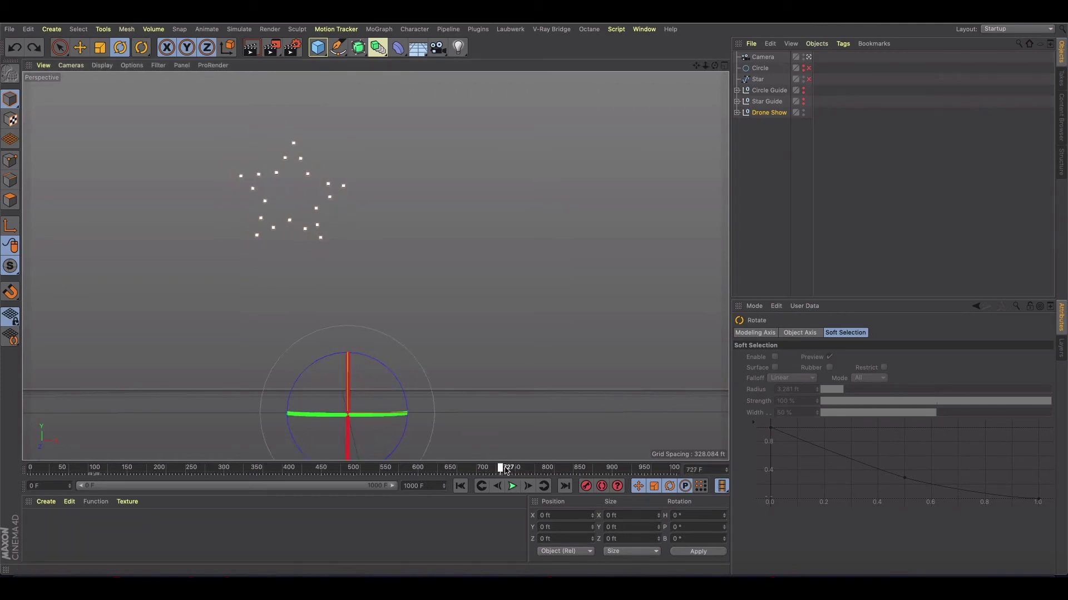
left_click(586, 487)
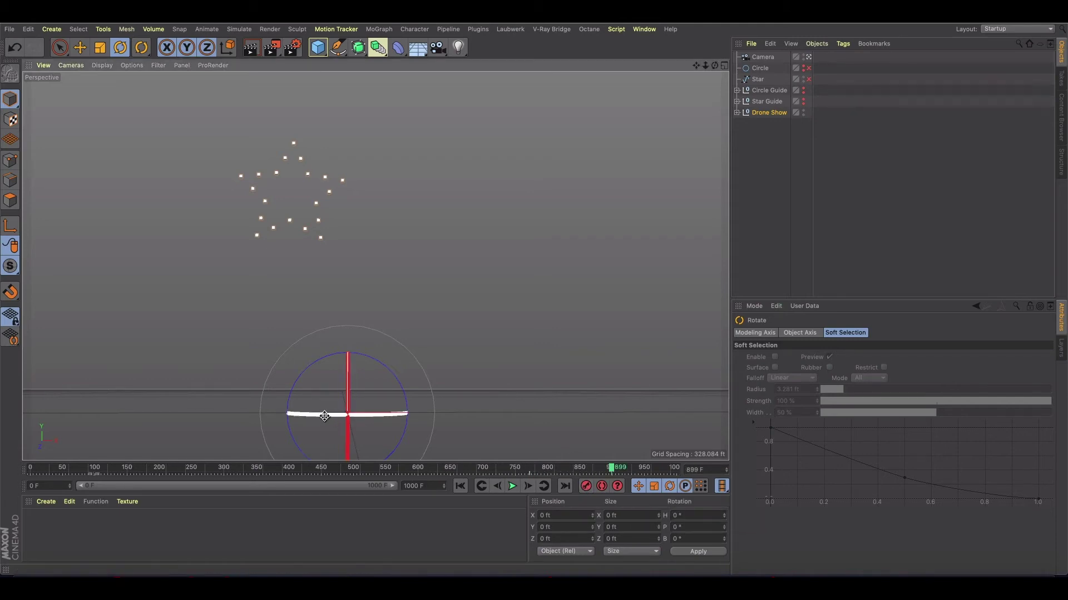
left_click_drag(326, 415, 569, 420)
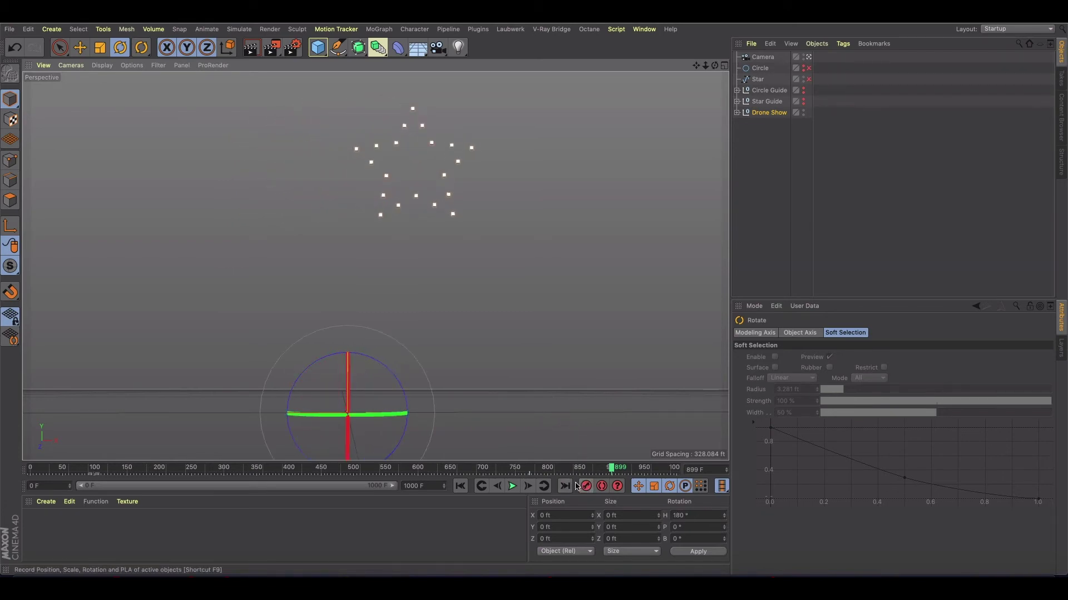
left_click(526, 468)
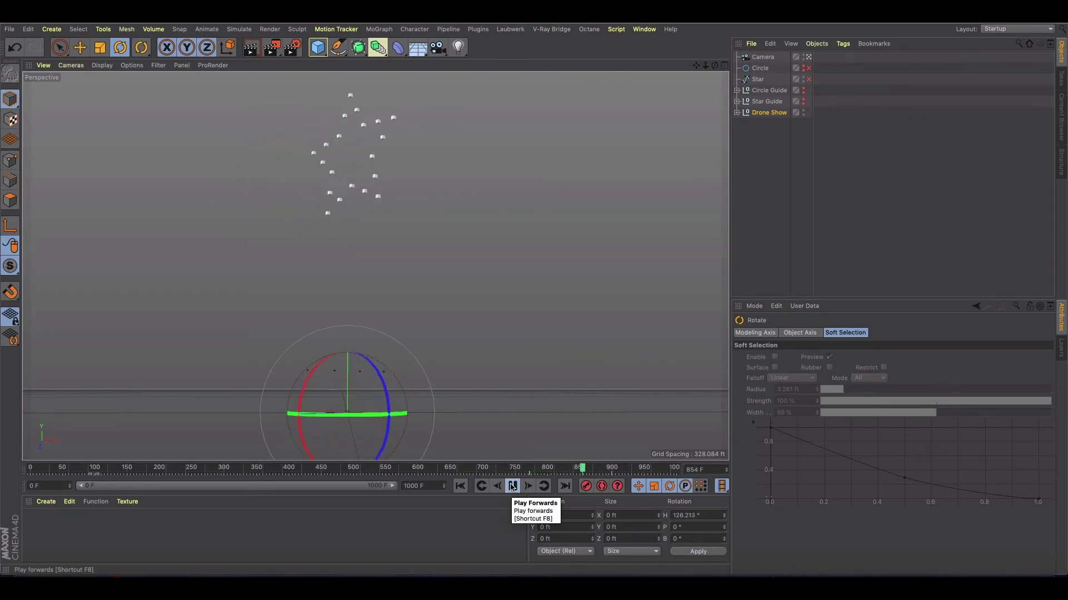
left_click(512, 486)
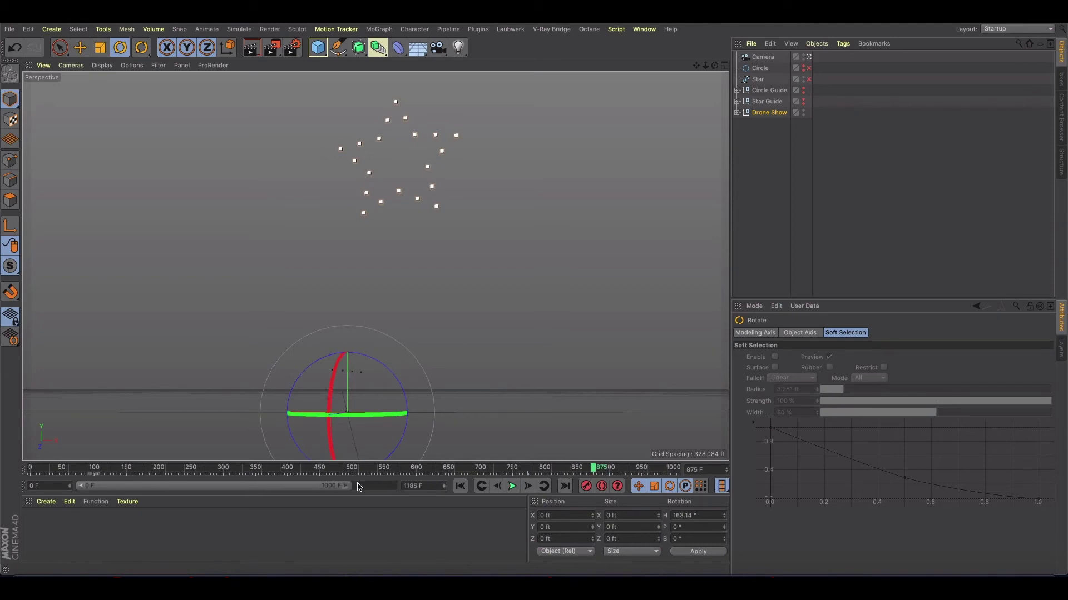
- Extend the animation to 1185 frames, move the rotation keys later, and play it back
left_click_drag(358, 487, 406, 487)
left_click_drag(544, 473, 635, 476)
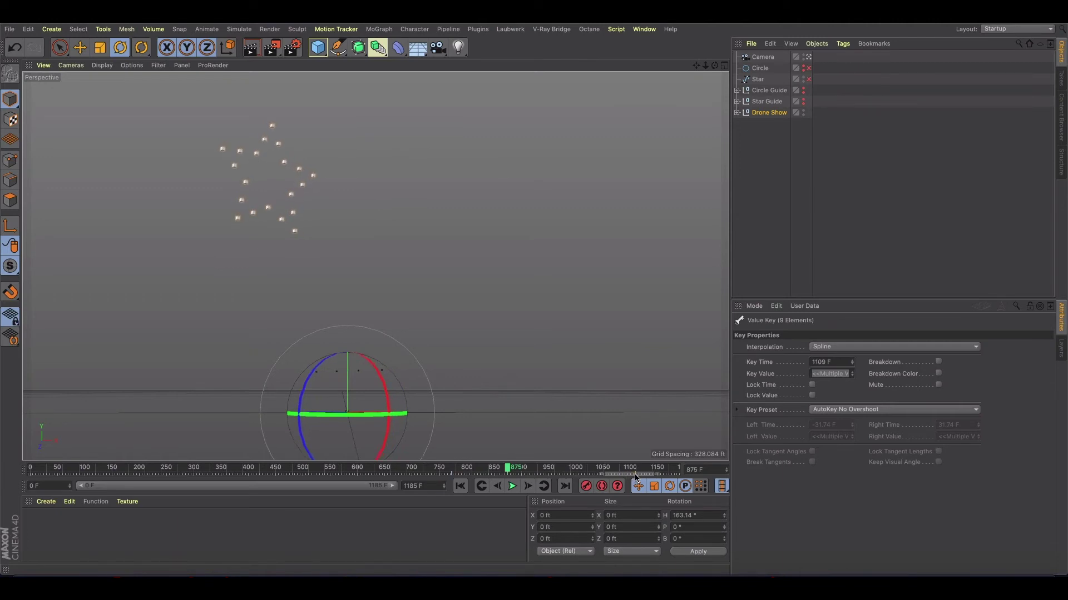
left_click(460, 486)
left_click(512, 486)
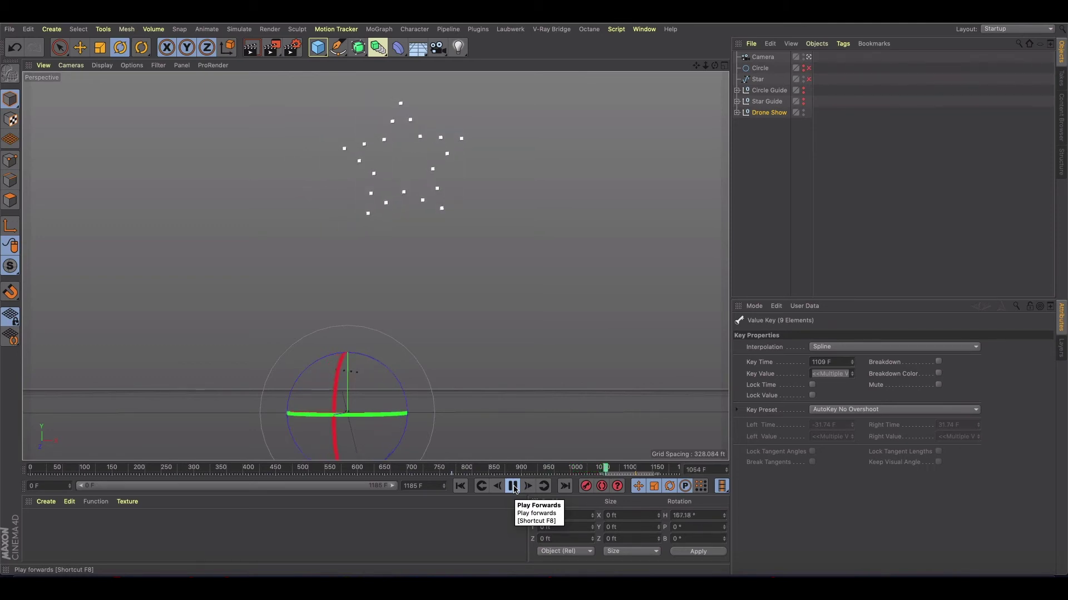
left_click(513, 487)
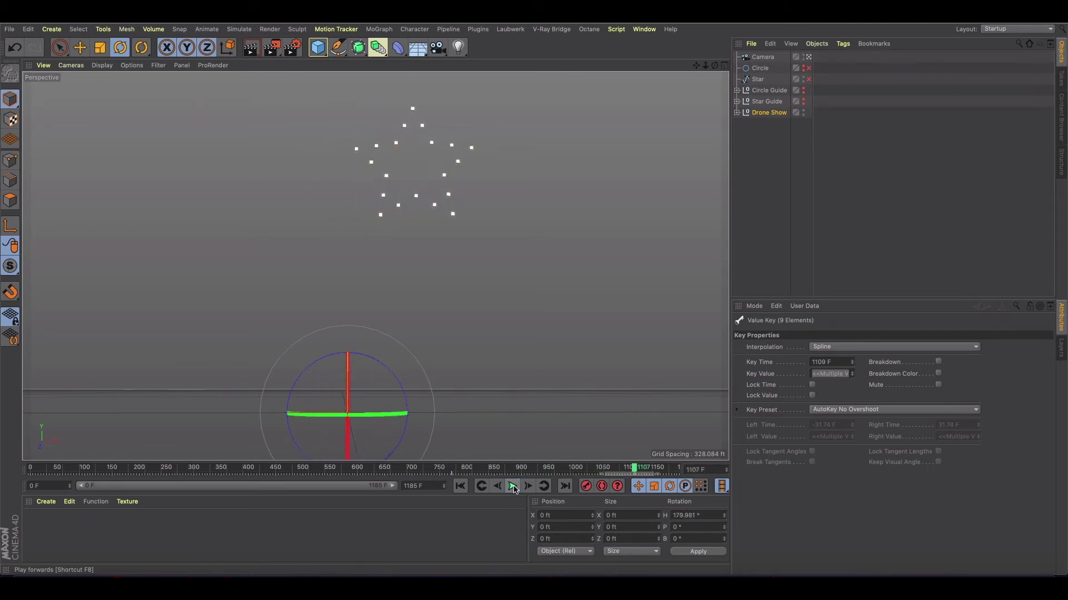
left_click(46, 501)
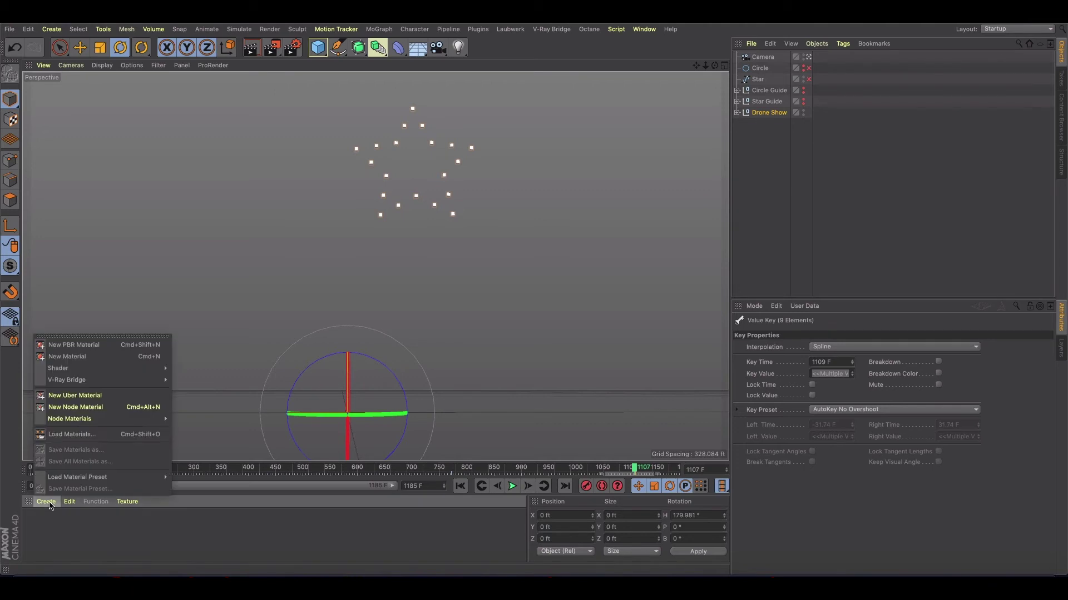
- Create a default material, then orbit and scrub to frame 406 above the circle formation
left_click(84, 357)
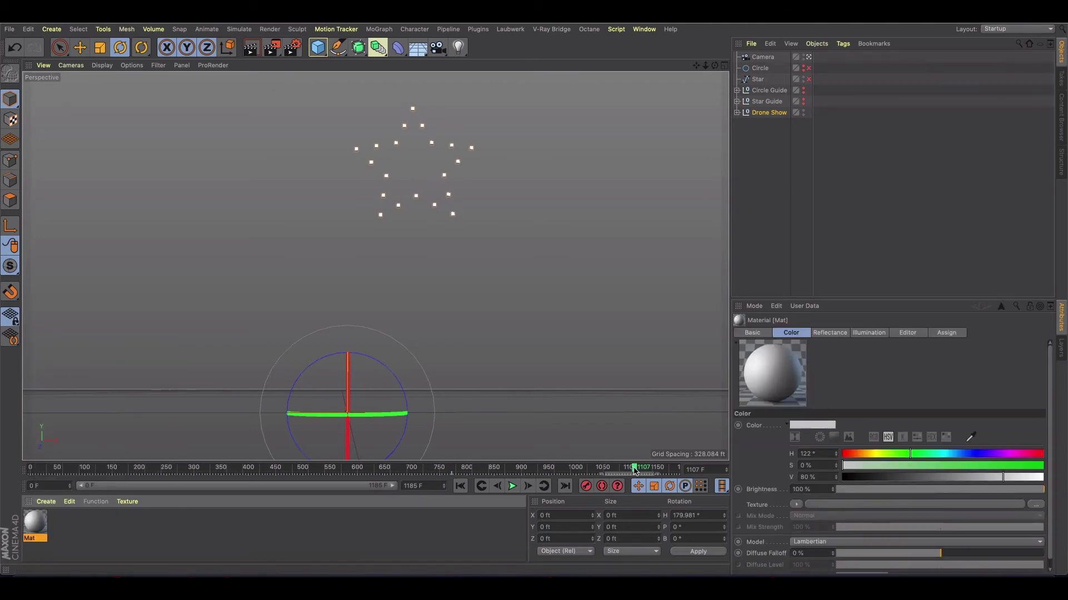
left_click_drag(634, 471, 239, 471)
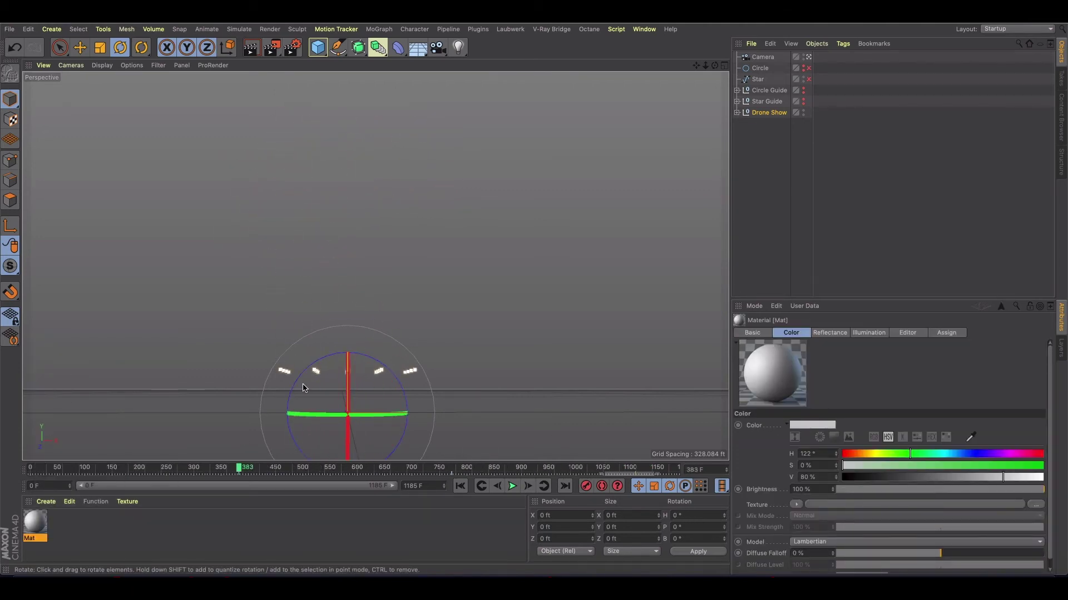
mouse_move(276, 349)
left_mouse_down("alt")
mouse_move(274, 323)
mouse_move(271, 352)
left_mouse_up("alt")
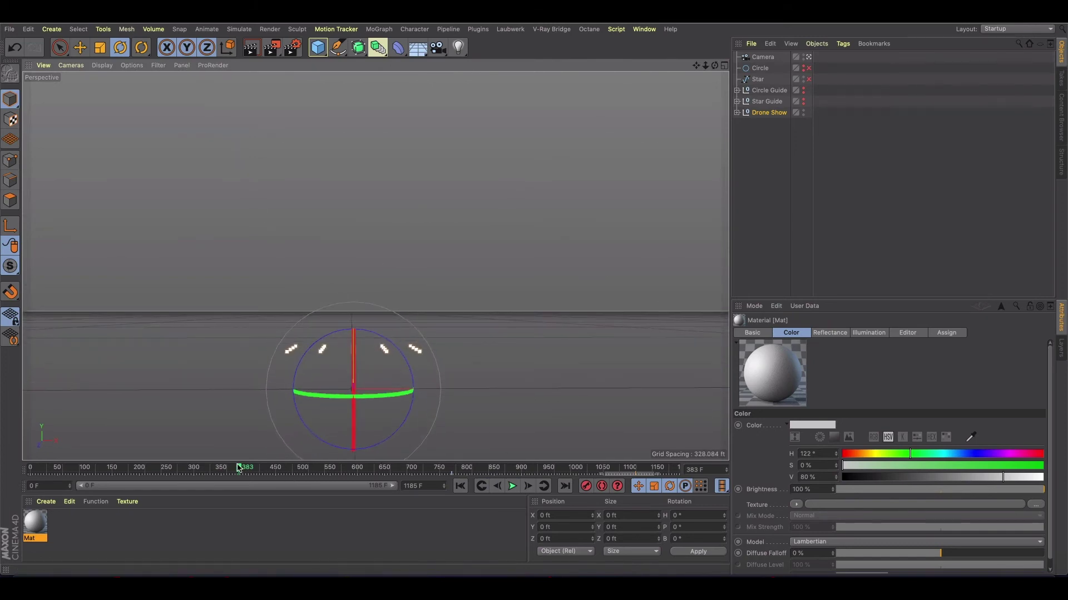
mouse_move(239, 468)
left_mouse_down()
mouse_move(11, 461)
mouse_move(204, 468)
mouse_move(218, 459)
mouse_move(252, 469)
left_mouse_up()
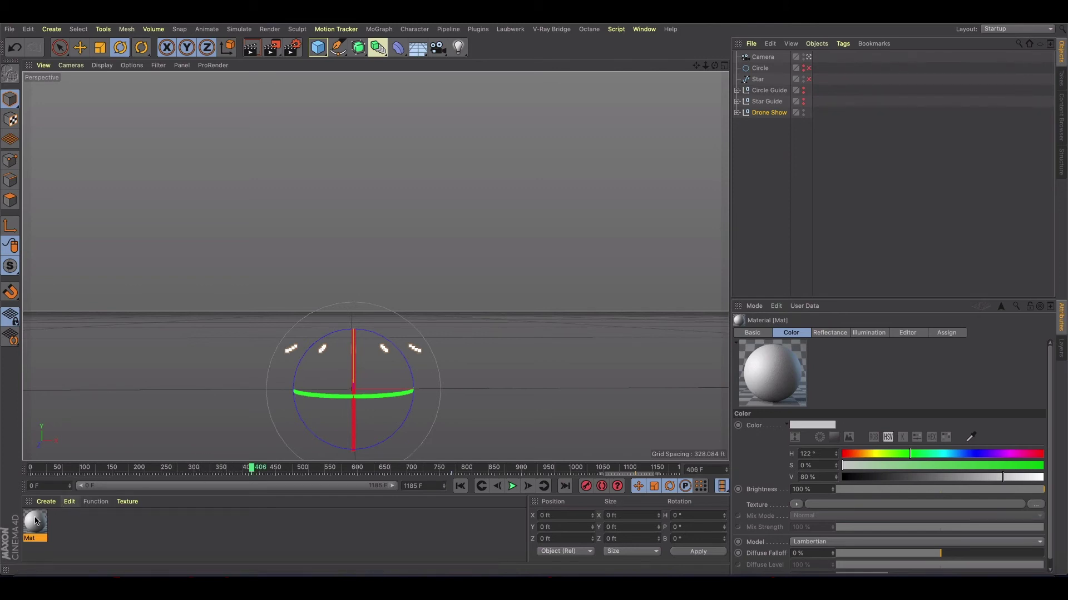
- Add a Display tag to Drone Show and keyframe Visibility at 0% at frame 407
right_click(770, 113)
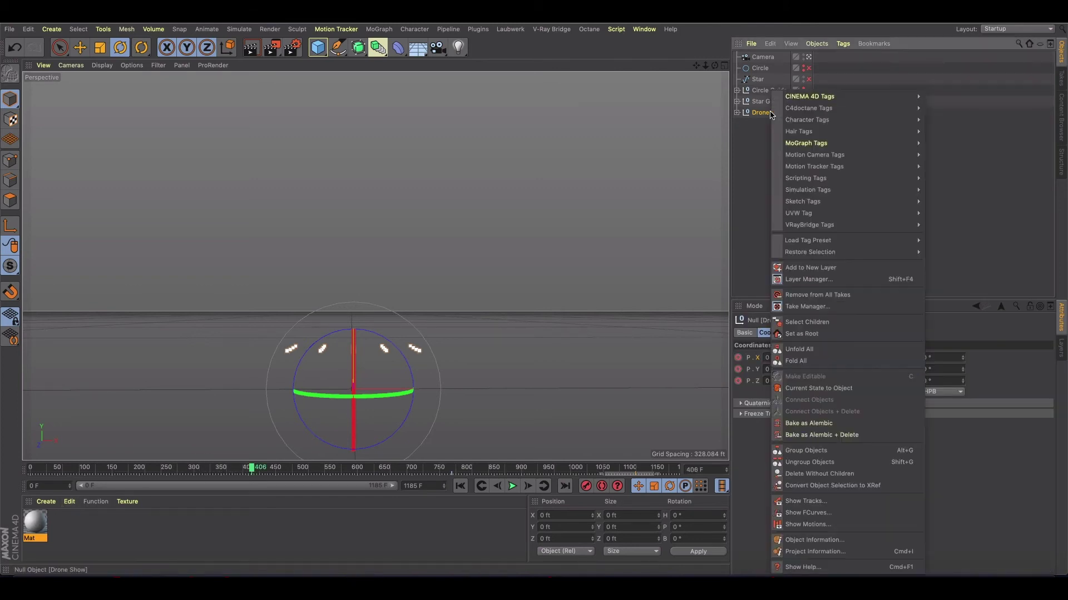
mouse_move(829, 96)
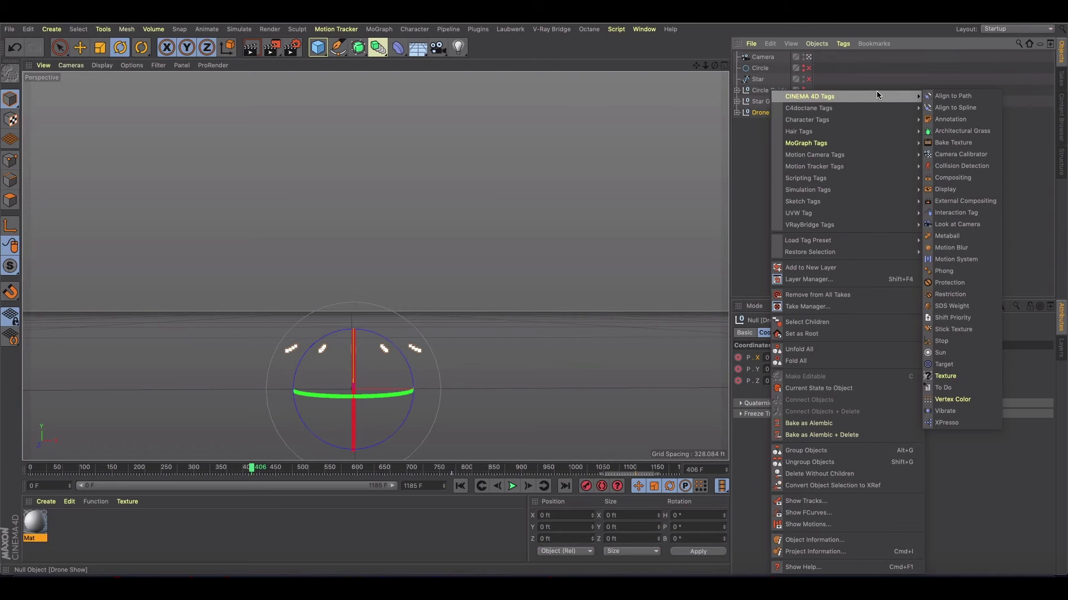
left_click(945, 189)
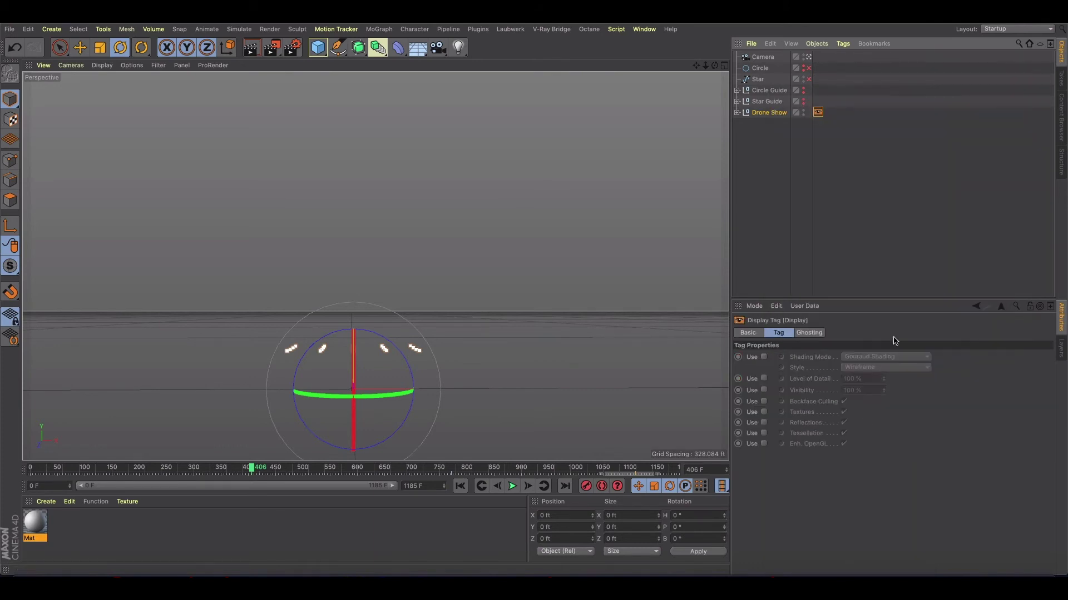
left_click(762, 392)
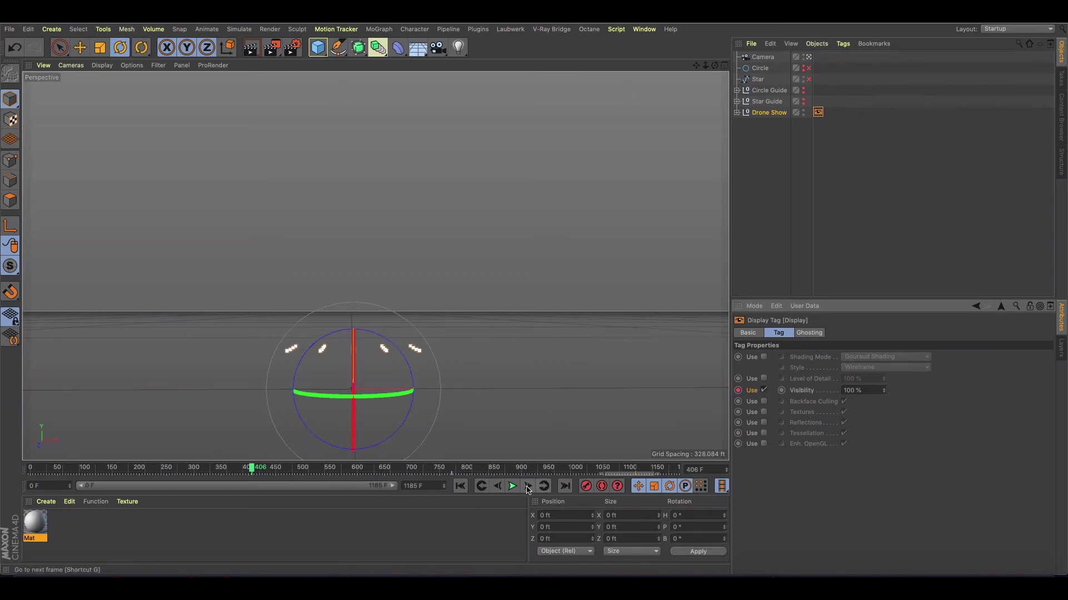
left_click_drag(867, 390, 800, 391)
type("0")
left_click(781, 391)
- Set Visibility to 100% at frame 774 so the drones reappear
left_click_drag(252, 469, 452, 461)
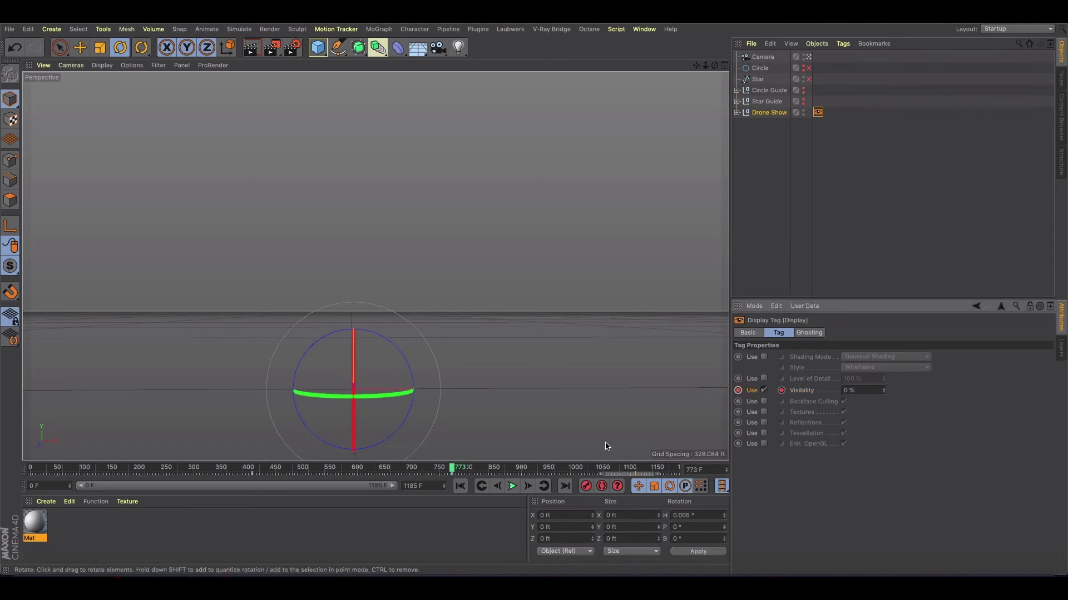
left_click(528, 487)
double_click(854, 390)
type("100")
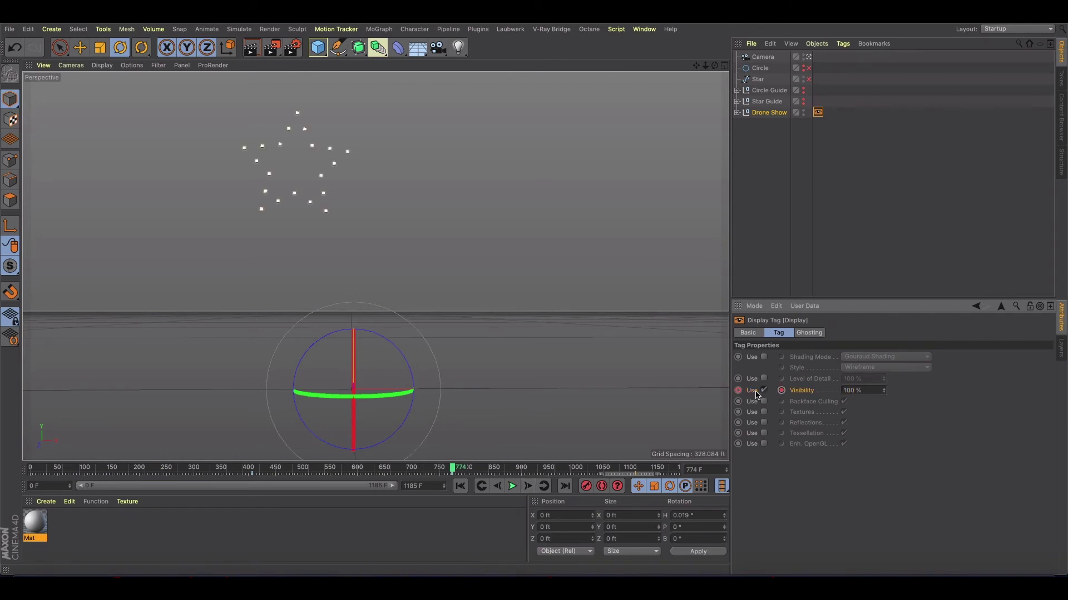
- Zoom the timeline to frames 380–480 and keyframe Visibility at 100% on frame 406
left_click(466, 469)
left_click_drag(466, 469, 252, 467)
left_click_drag(391, 485, 201, 486)
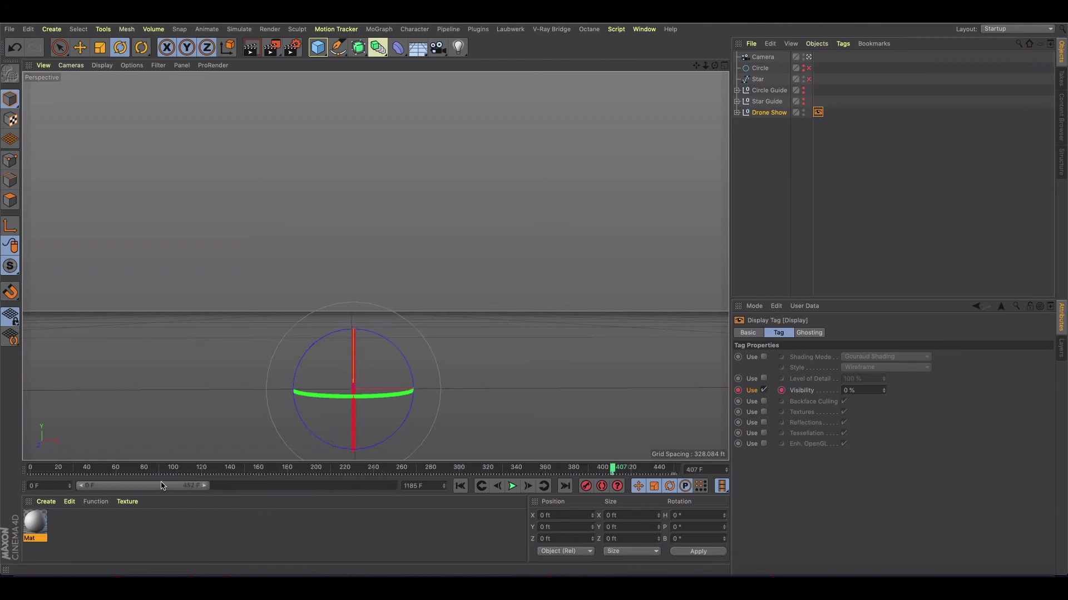
left_click_drag(114, 487, 201, 491)
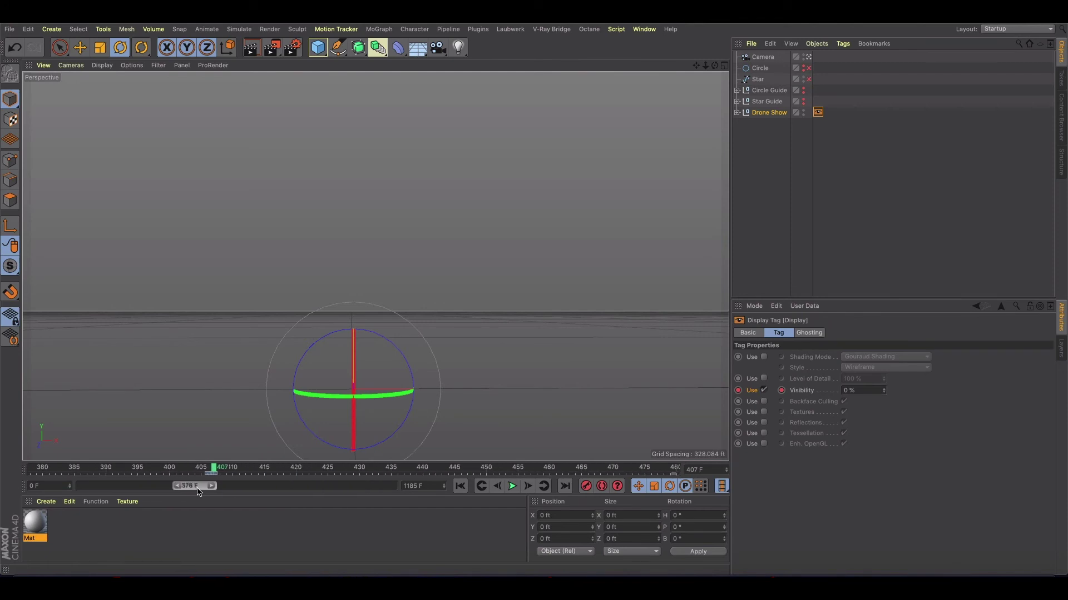
left_click(209, 469)
left_click(870, 393)
type("100")
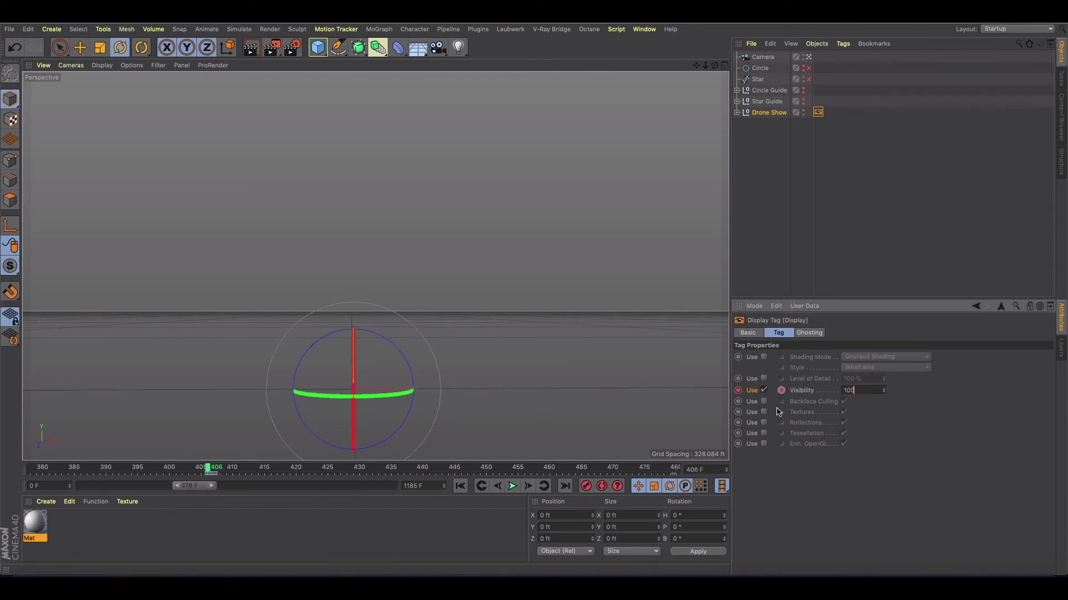
left_click(781, 391)
- Restore the full 1185-frame timeline and apply the Mat material to Drone Show
left_click_drag(209, 469, 31, 470)
double_click(177, 487)
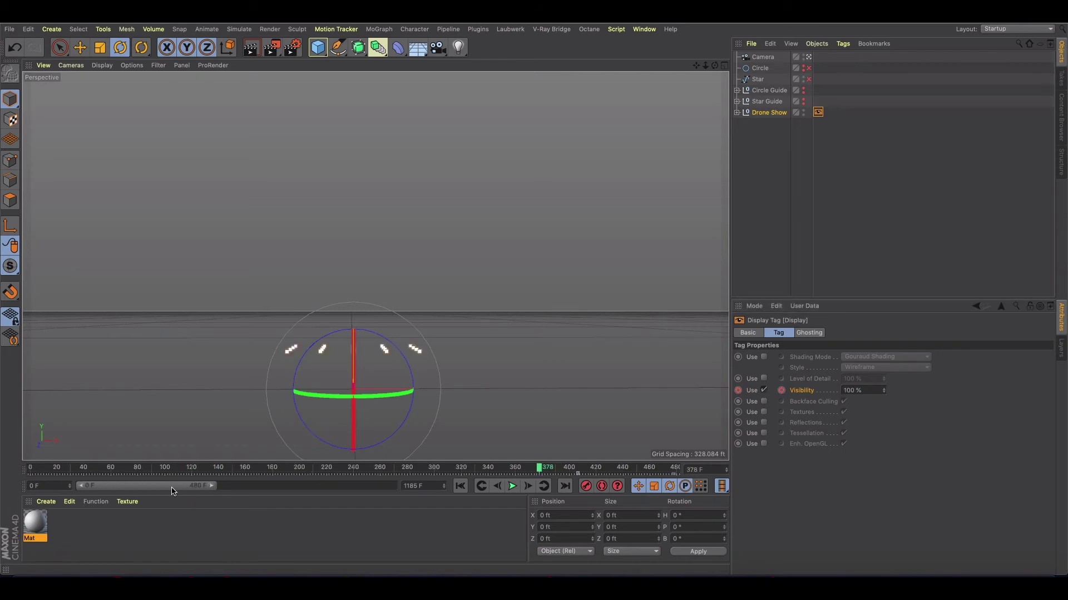
left_click_drag(214, 487, 392, 487)
left_click_drag(239, 469, 454, 469)
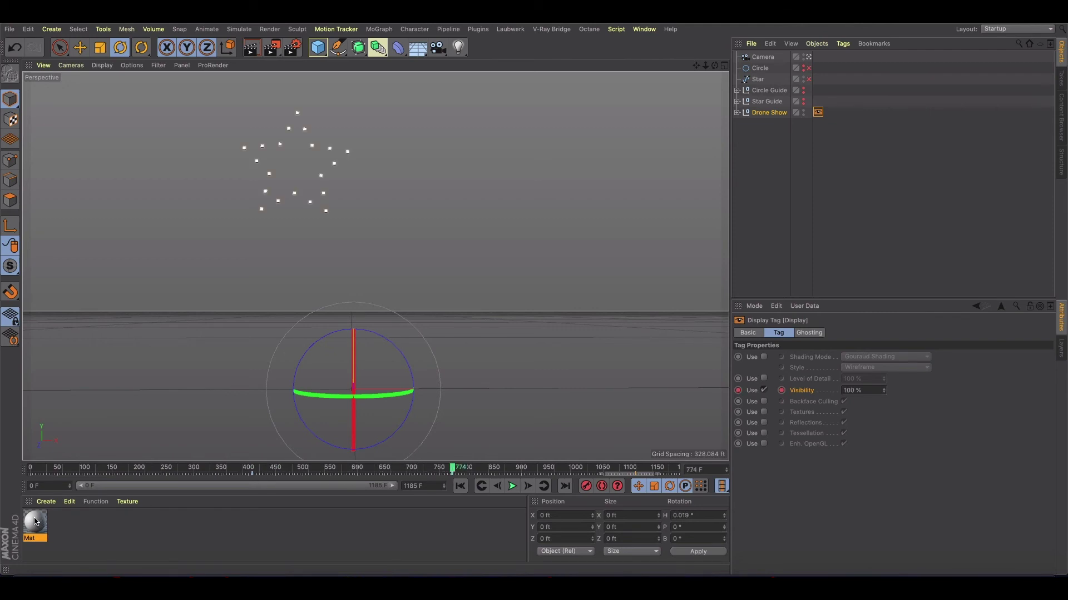
left_click_drag(35, 521, 764, 114)
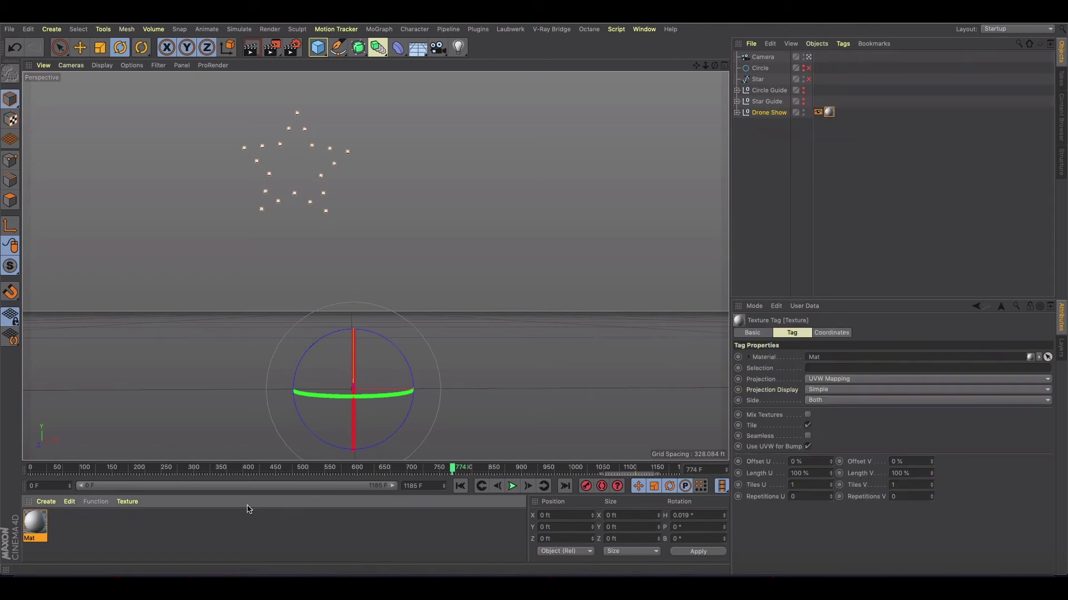
- Enable the Mat material's Luminance and make it glowing blue at H 207°, S 96%, V 82%
double_click(39, 526)
left_click_drag(415, 143, 459, 143)
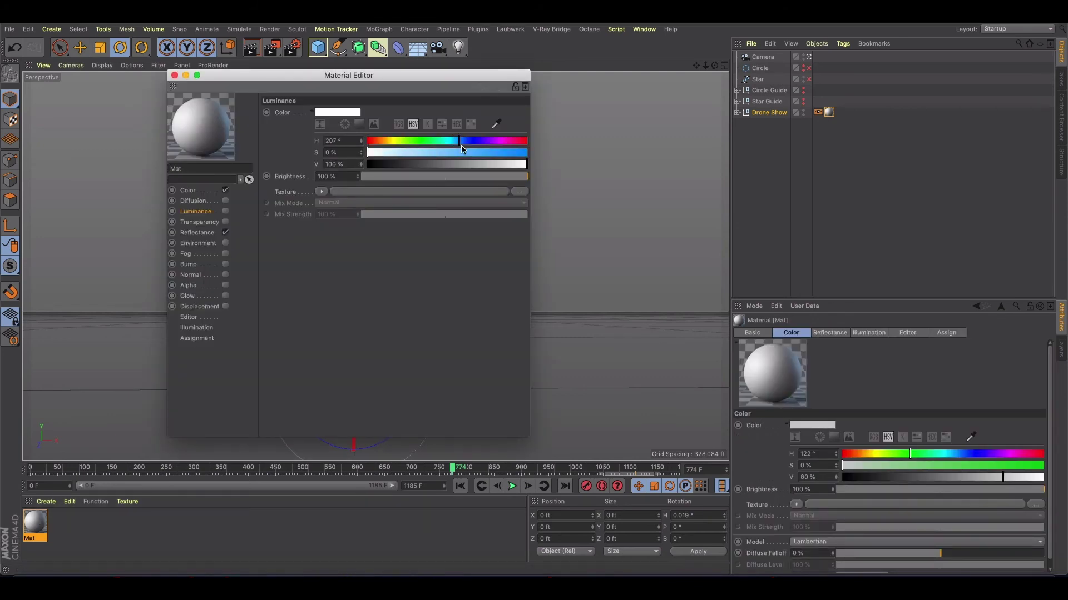
left_click(511, 152)
left_click(214, 190)
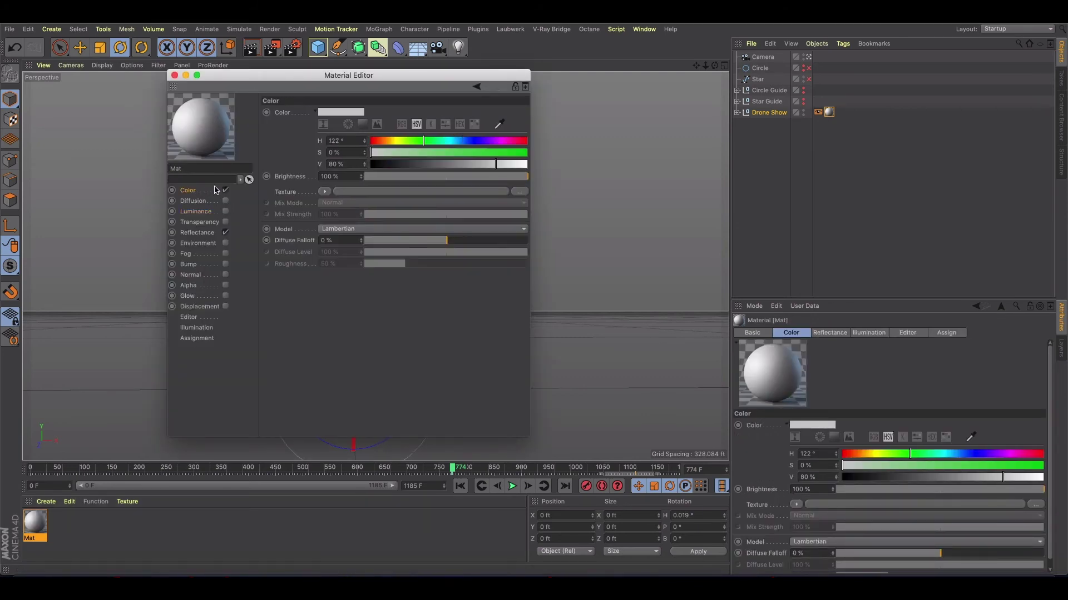
left_click(201, 211)
left_click(226, 212)
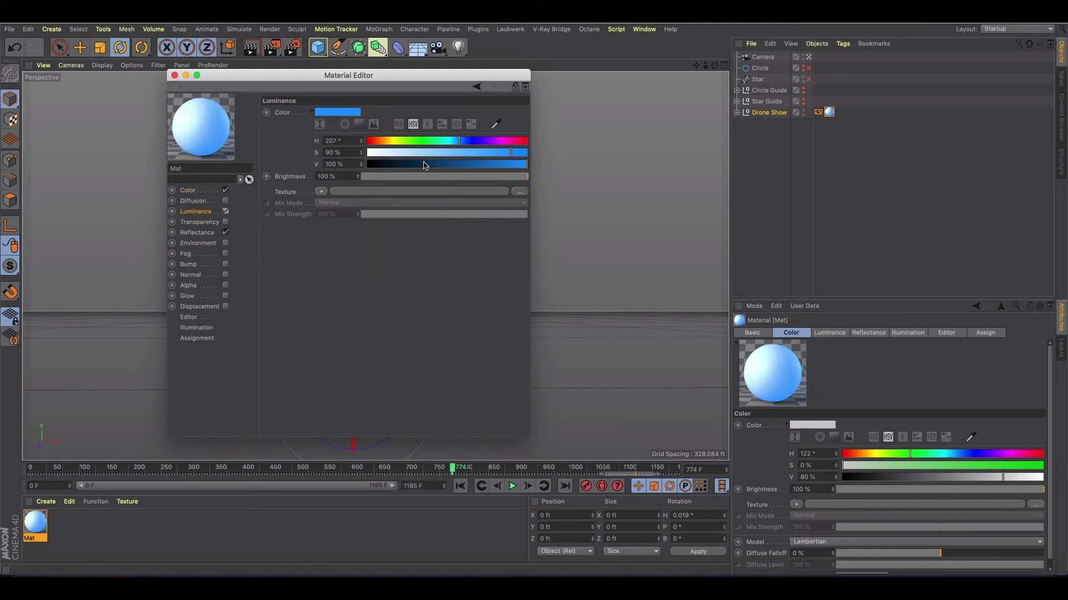
left_click_drag(469, 154, 498, 164)
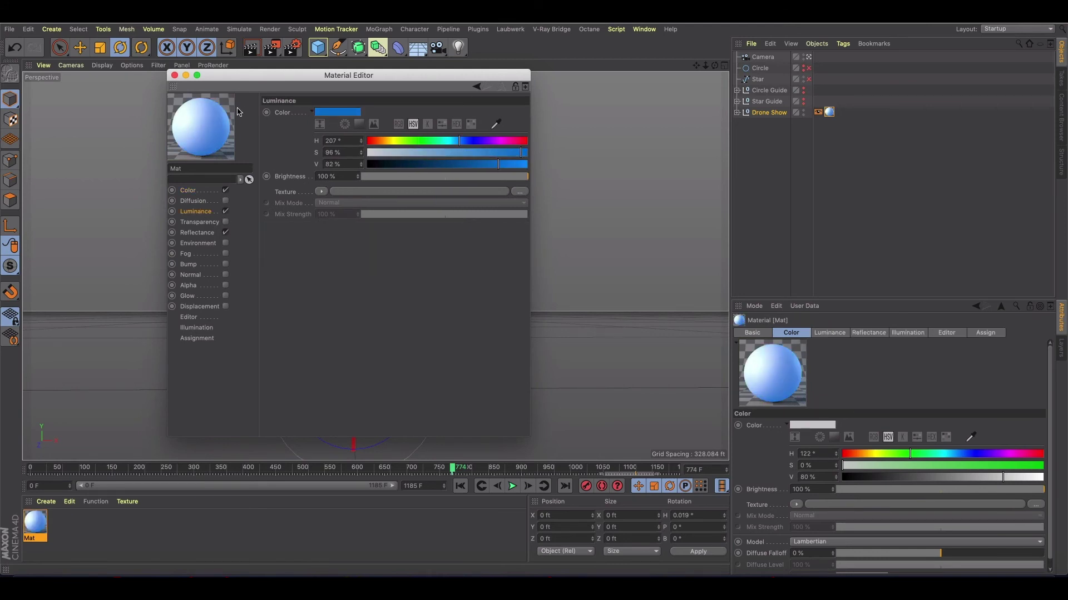
left_click(174, 76)
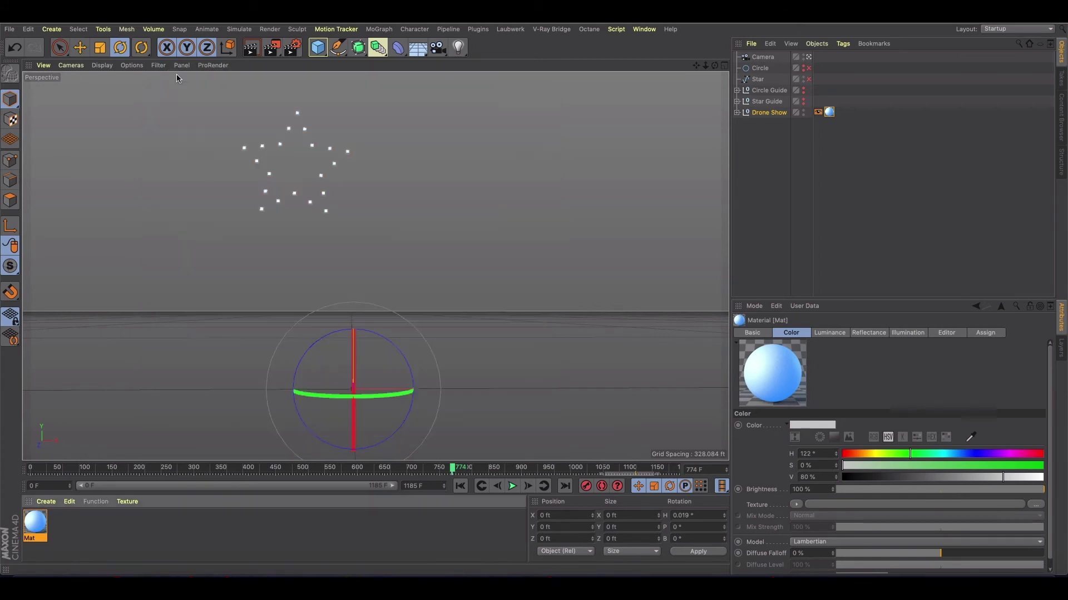
- Move the Mat texture tag from Drone Show onto ROW 1
left_click(252, 48)
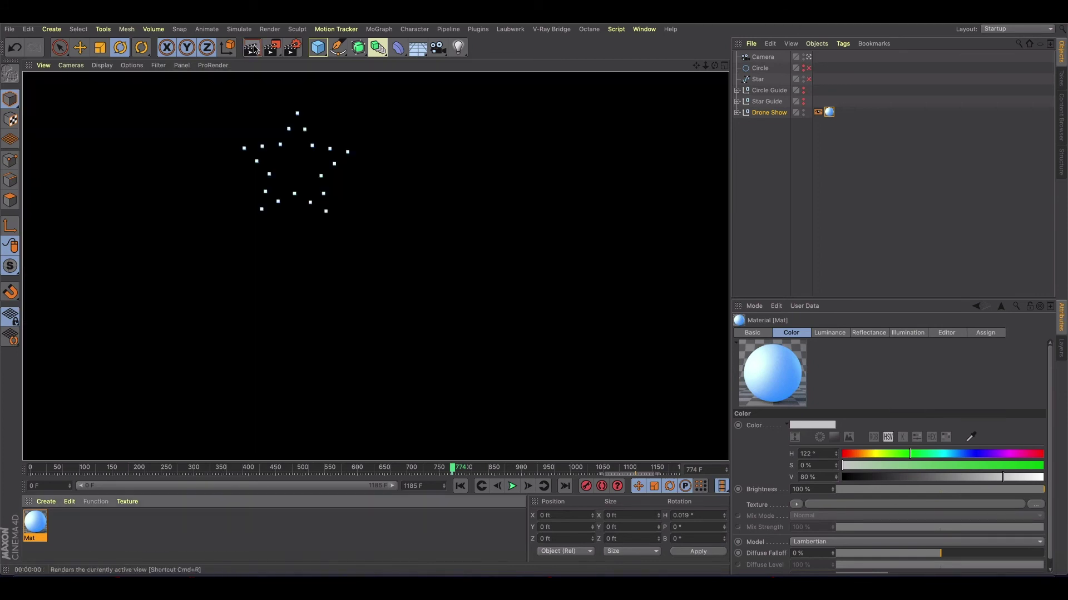
left_click(335, 260)
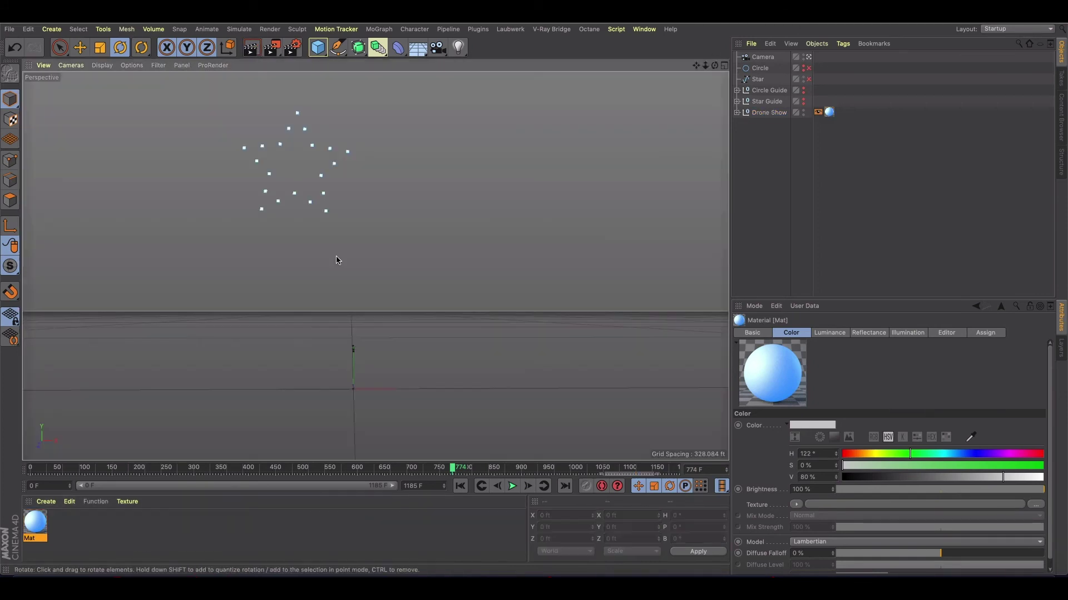
left_click(761, 114)
left_click(737, 112)
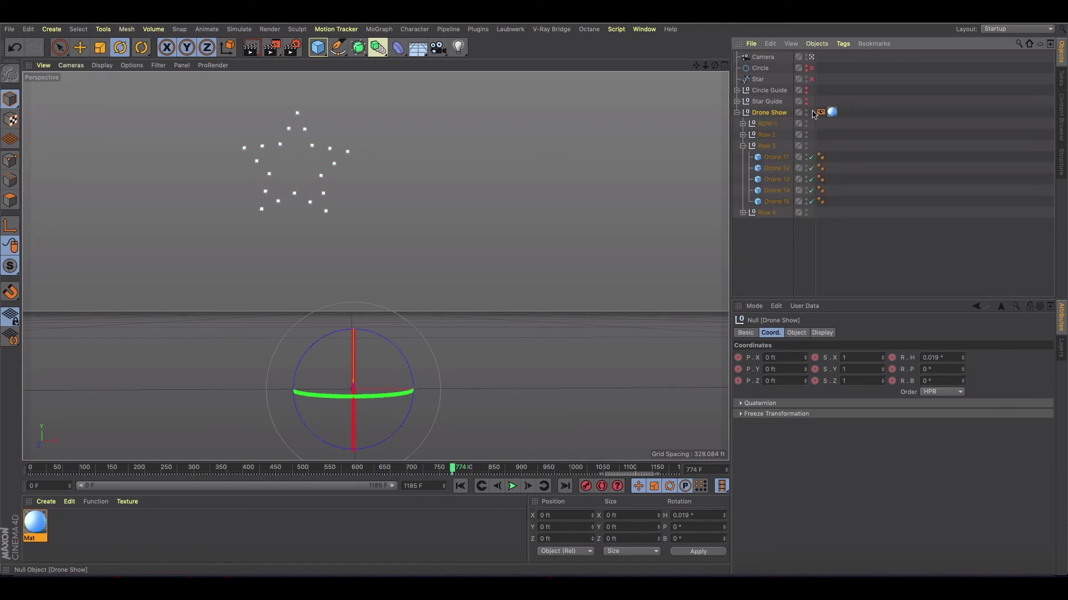
left_click(743, 134)
left_click_drag(831, 113, 775, 124)
- Apply Mat to Rows 2, 3 and 4, render to check, then view through the scene camera
left_click_drag(36, 522, 769, 135)
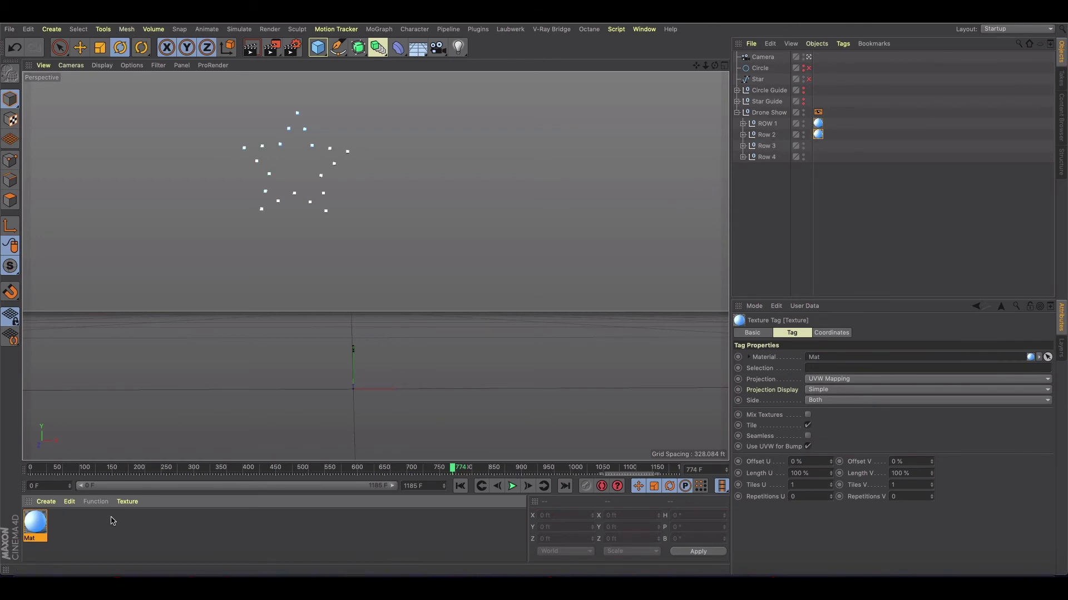
left_click_drag(40, 523, 766, 149)
left_click_drag(33, 523, 769, 157)
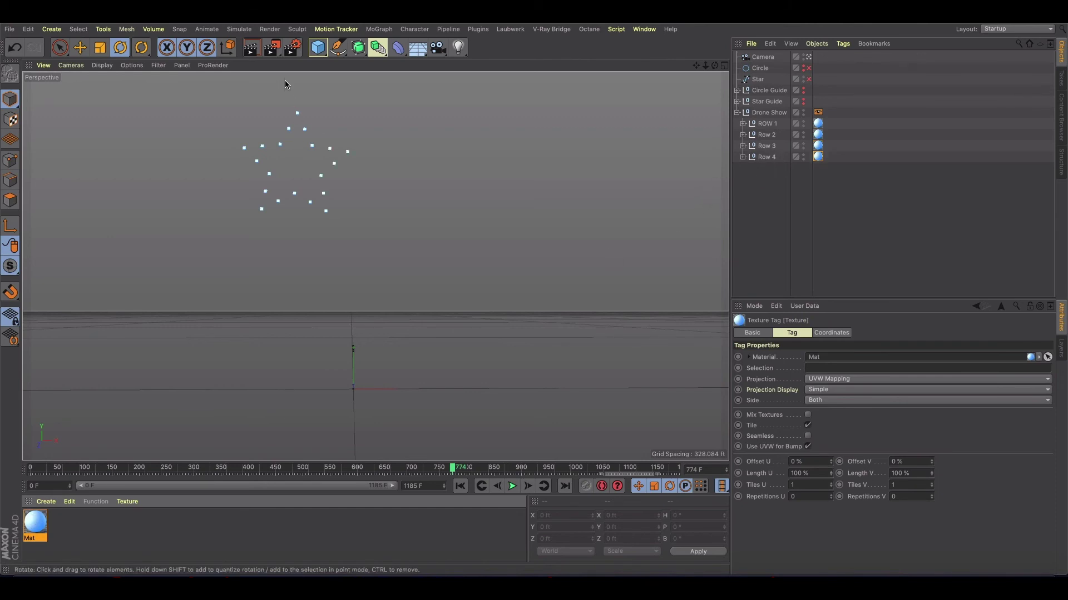
left_click(250, 50)
left_click(296, 190)
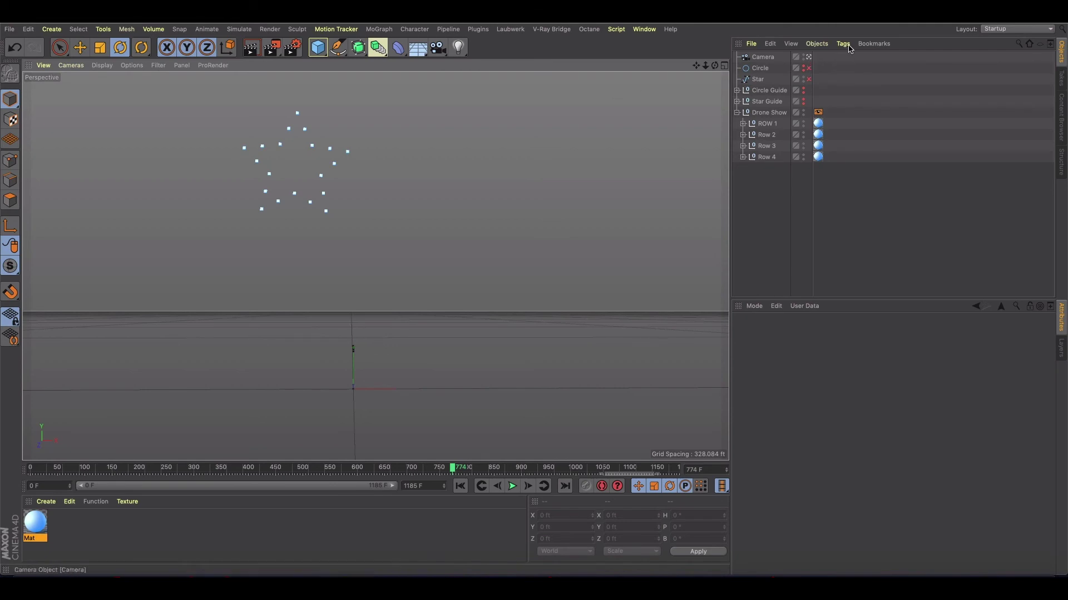
left_click(809, 57)
scroll(333, 188, "up", 6)
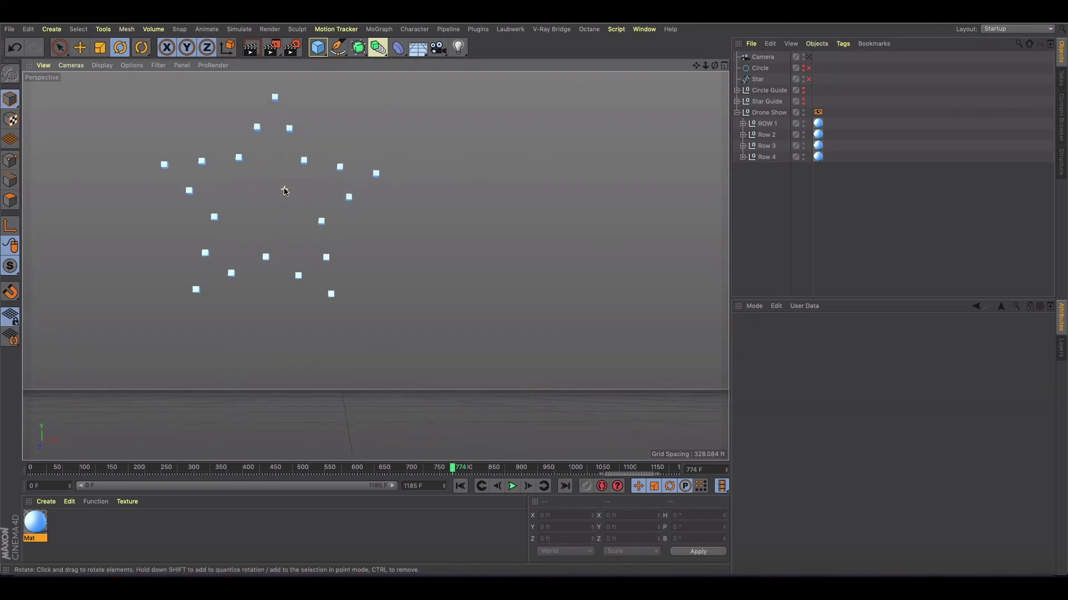
- Set the Mat material's Color channel to cyan blue at H 192°, S 82%
double_click(36, 526)
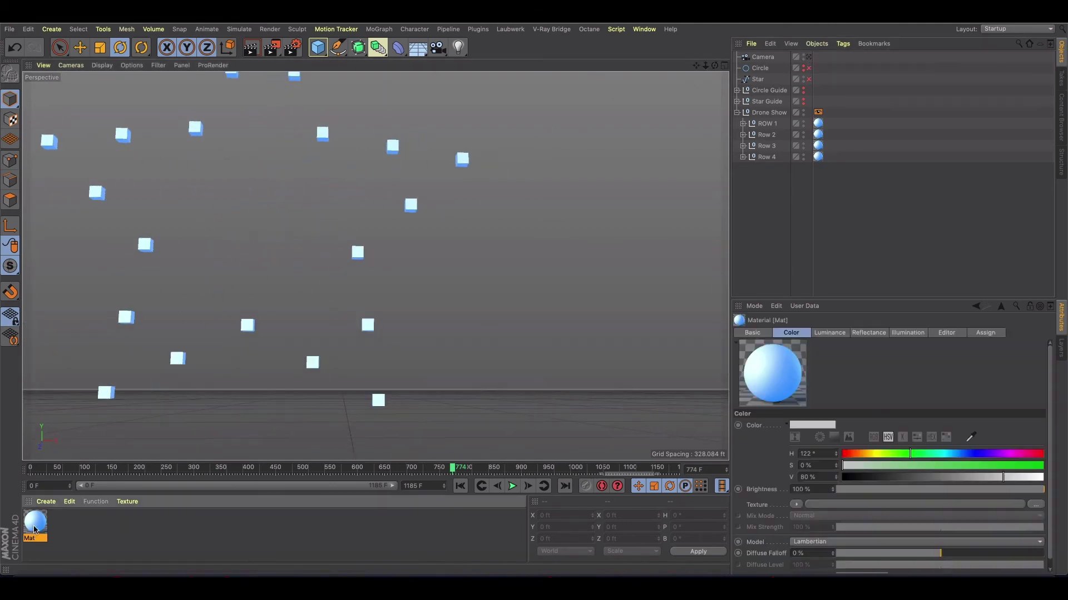
left_click(188, 191)
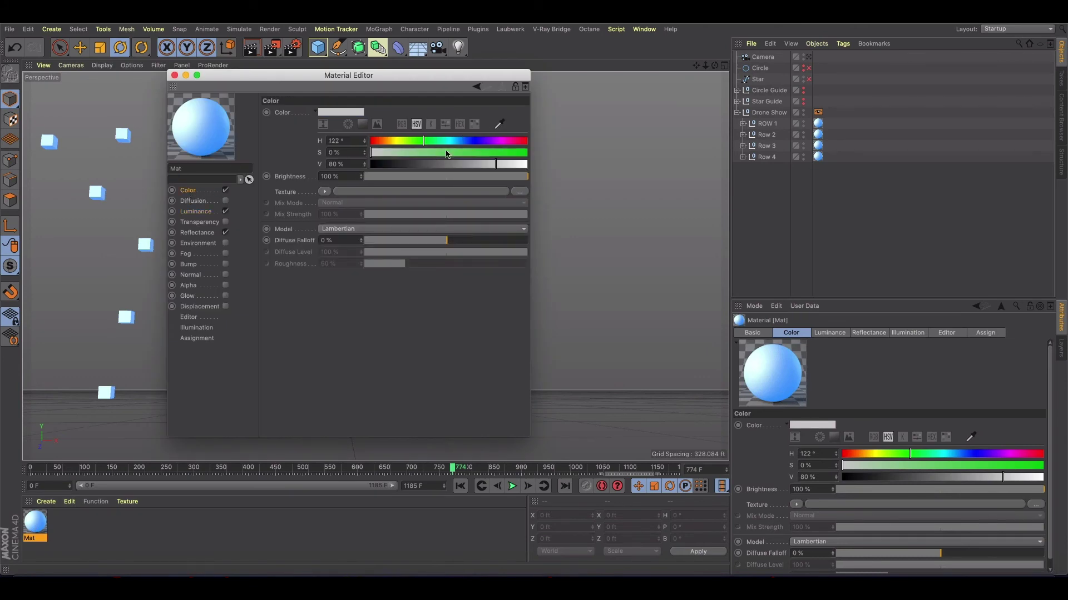
mouse_move(446, 154)
left_mouse_down()
mouse_move(461, 154)
mouse_move(455, 142)
mouse_move(498, 153)
left_mouse_up()
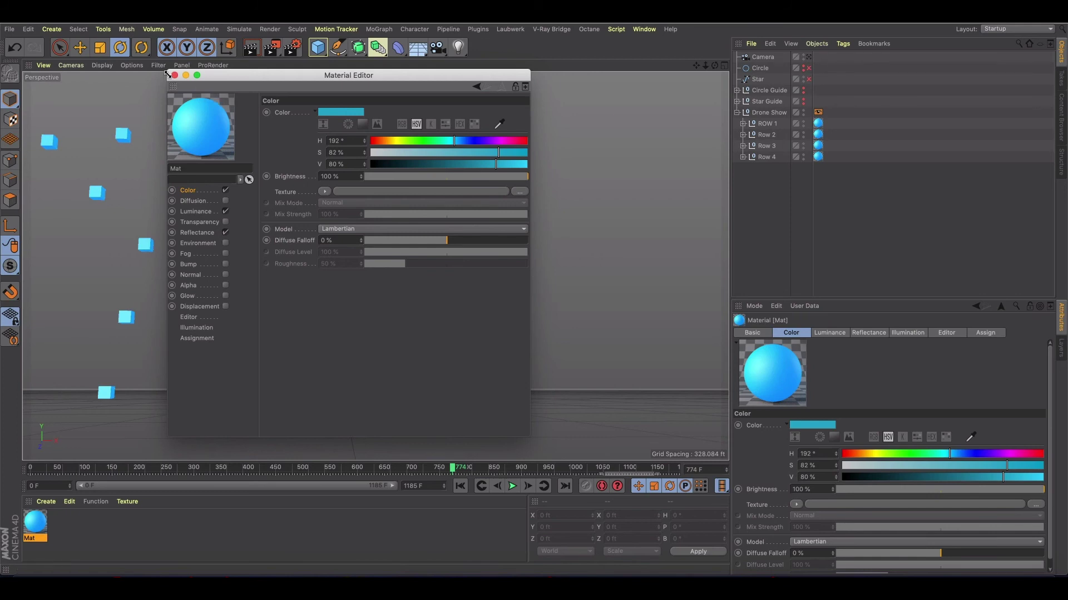
left_click(175, 75)
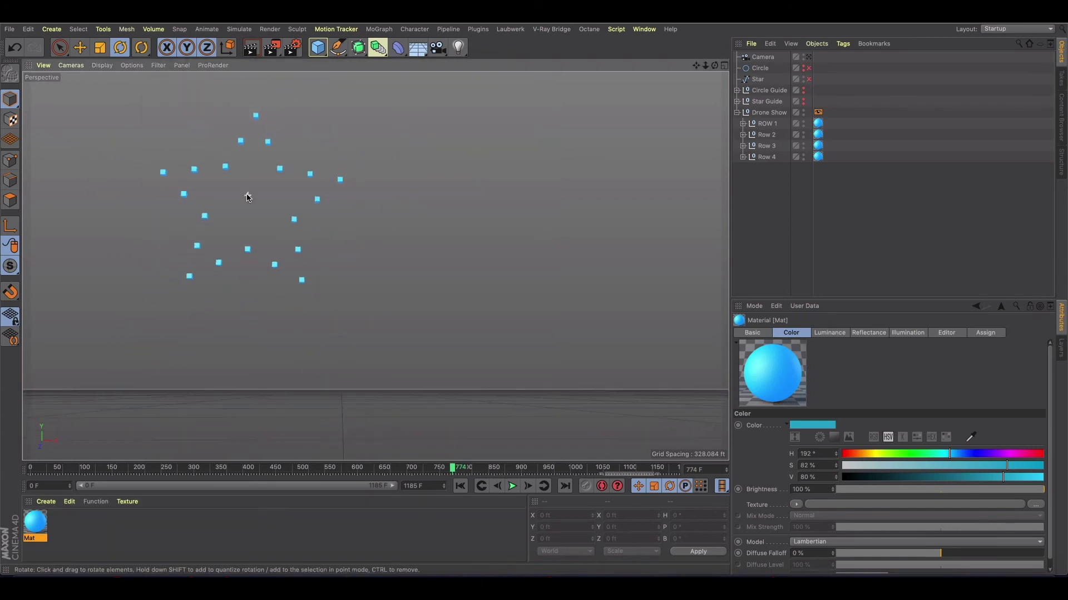
- Keyframe the cyan material colour at frame 774
left_click_drag(452, 472, 453, 474)
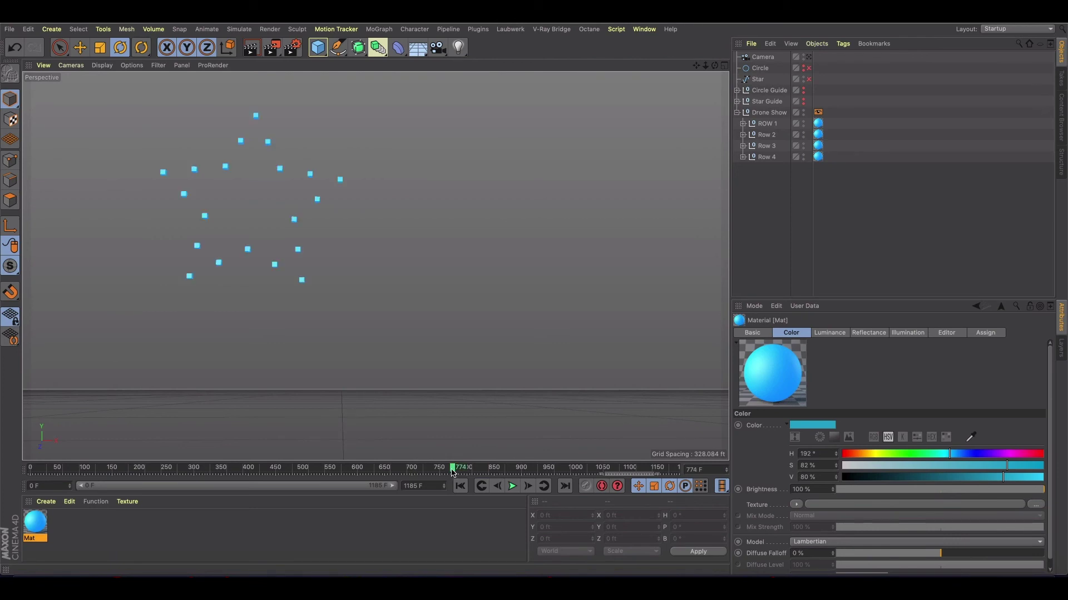
left_click_drag(452, 472, 454, 473)
left_click_drag(453, 471, 454, 470)
left_click(738, 426)
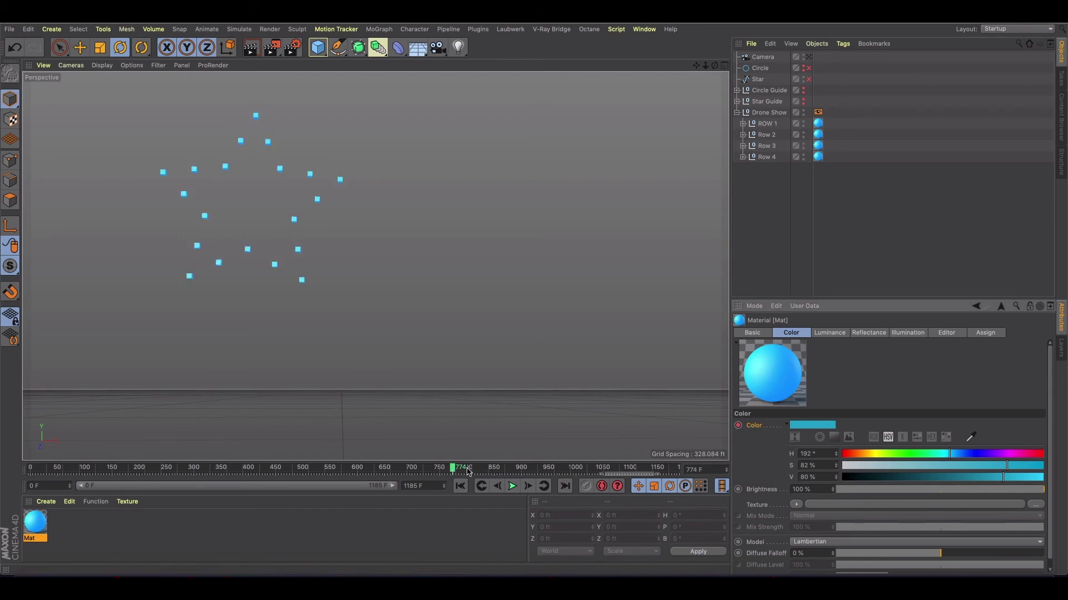
- At frame 861, keyframe the colour hue to green (115°) and make the luminance green too
left_click_drag(454, 470, 499, 470)
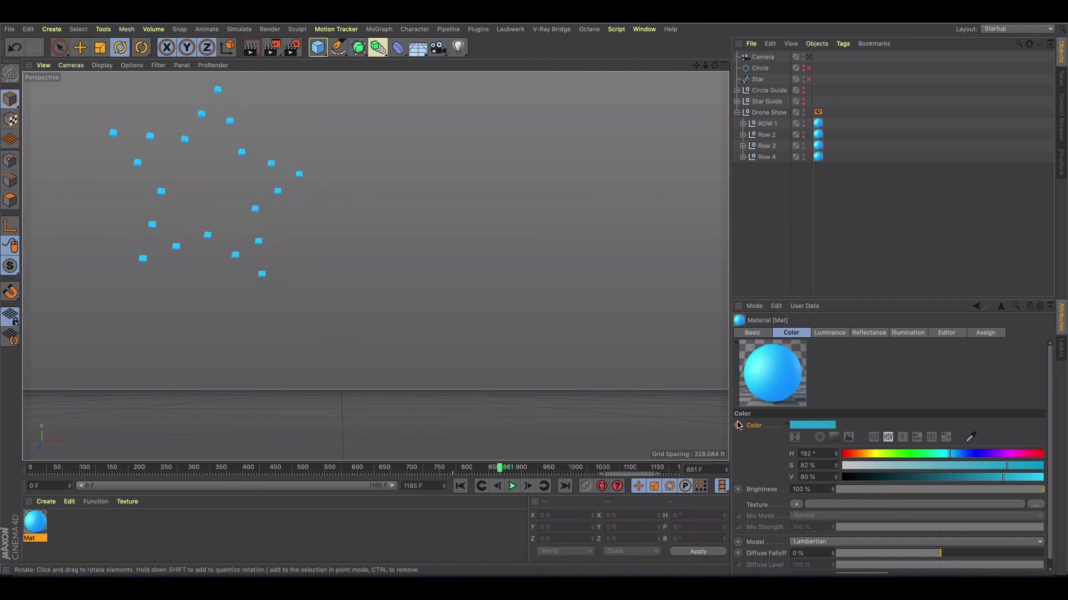
left_click(817, 425)
left_click(809, 424)
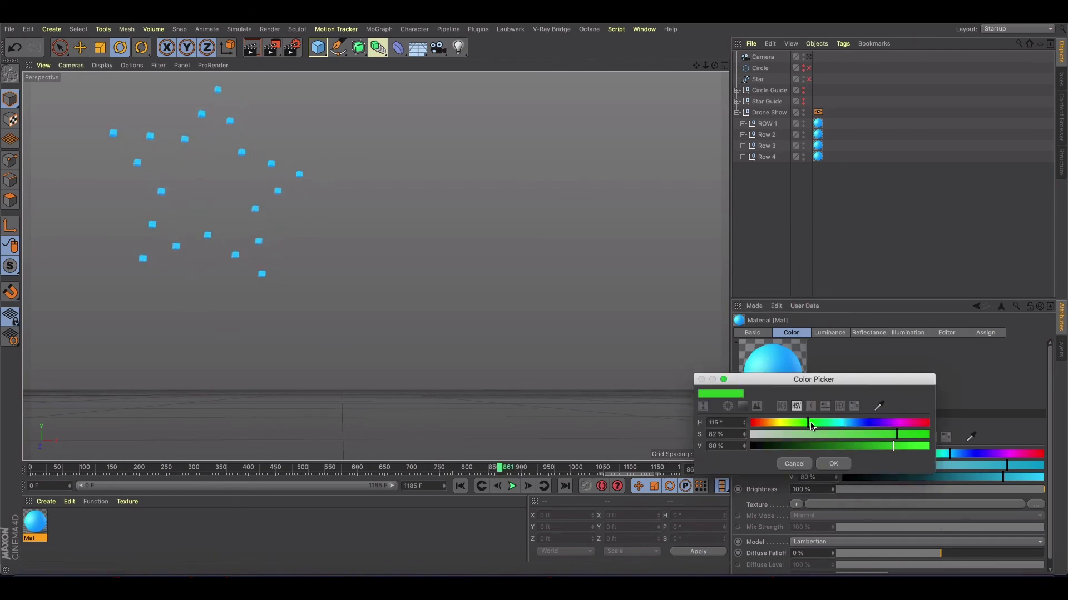
left_click(850, 464)
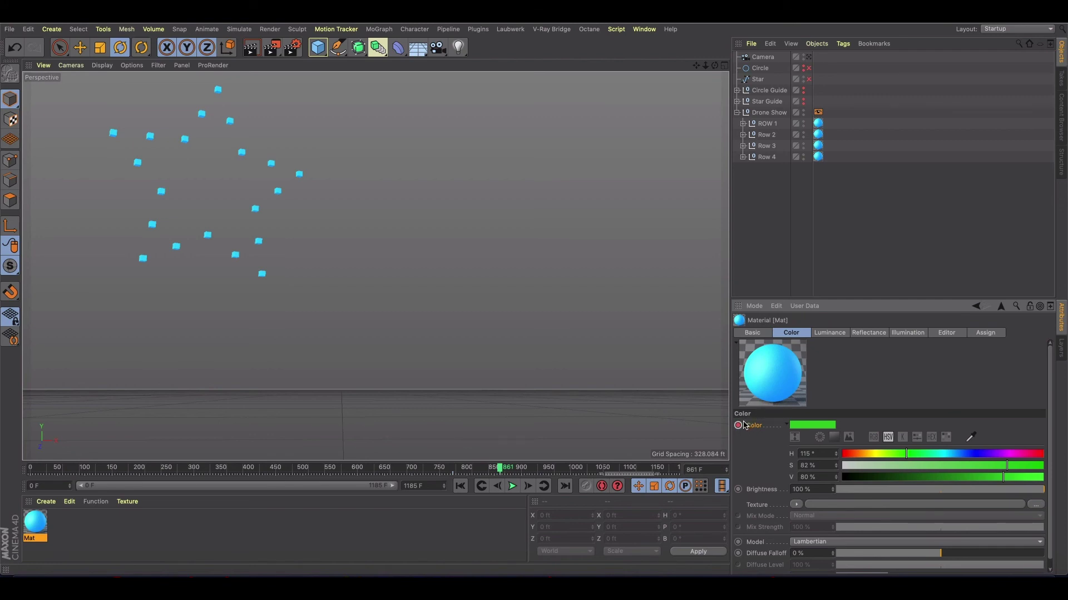
left_click(822, 335)
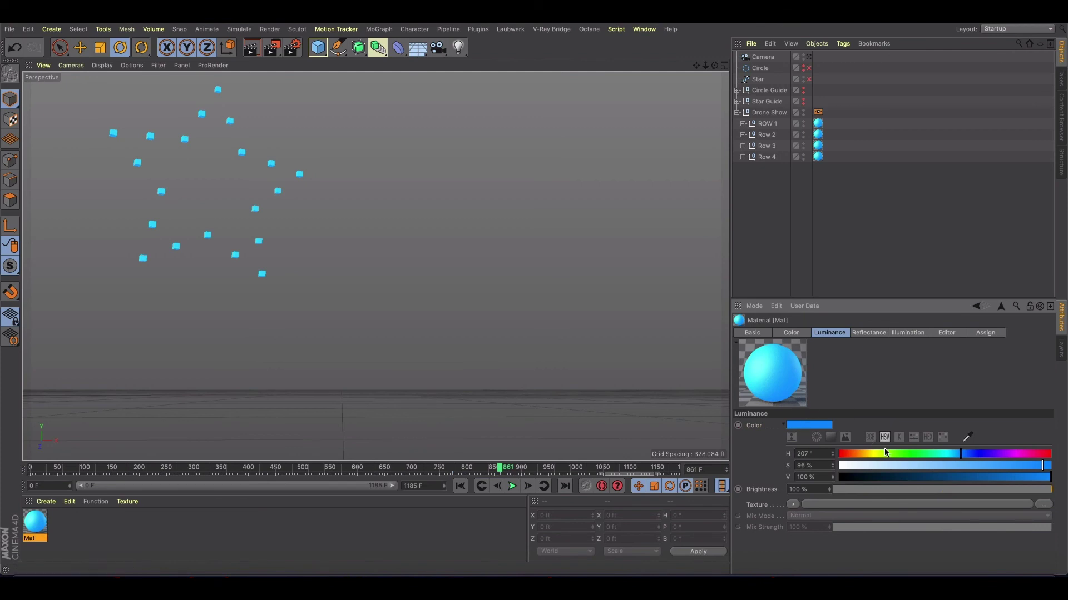
key("ctrl+v")
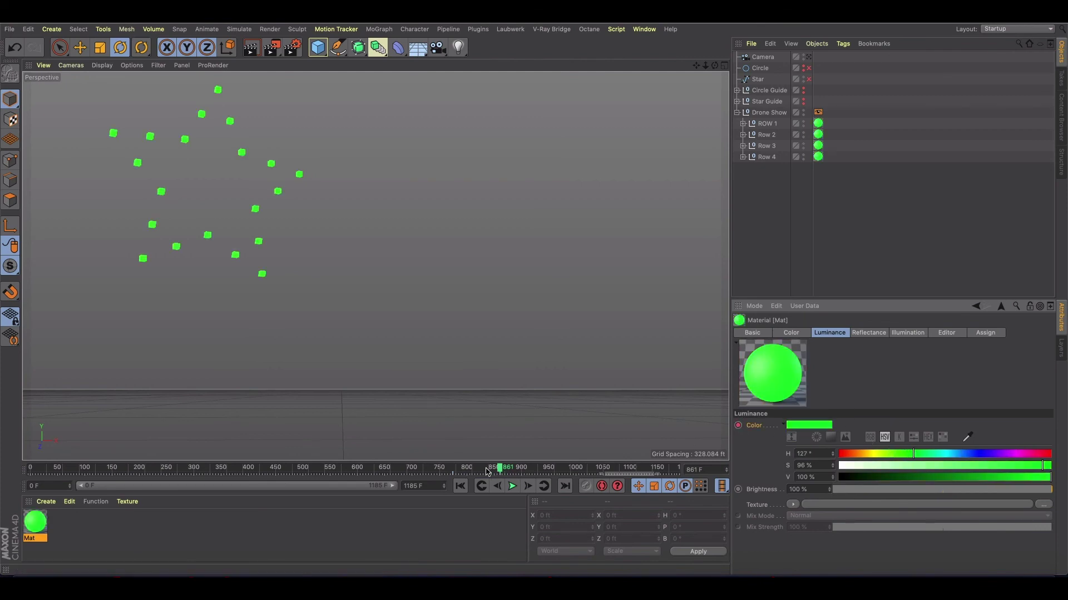
- Set the luminance back to cyan at frame 774, then set it to purple further on
left_click_drag(489, 469, 455, 469)
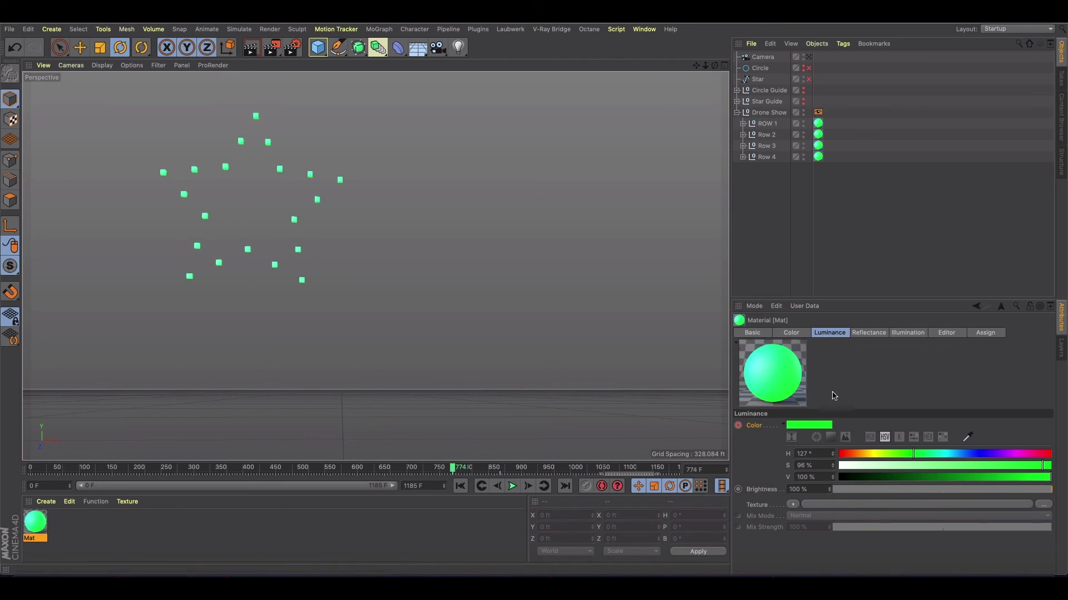
left_click_drag(939, 456, 951, 454)
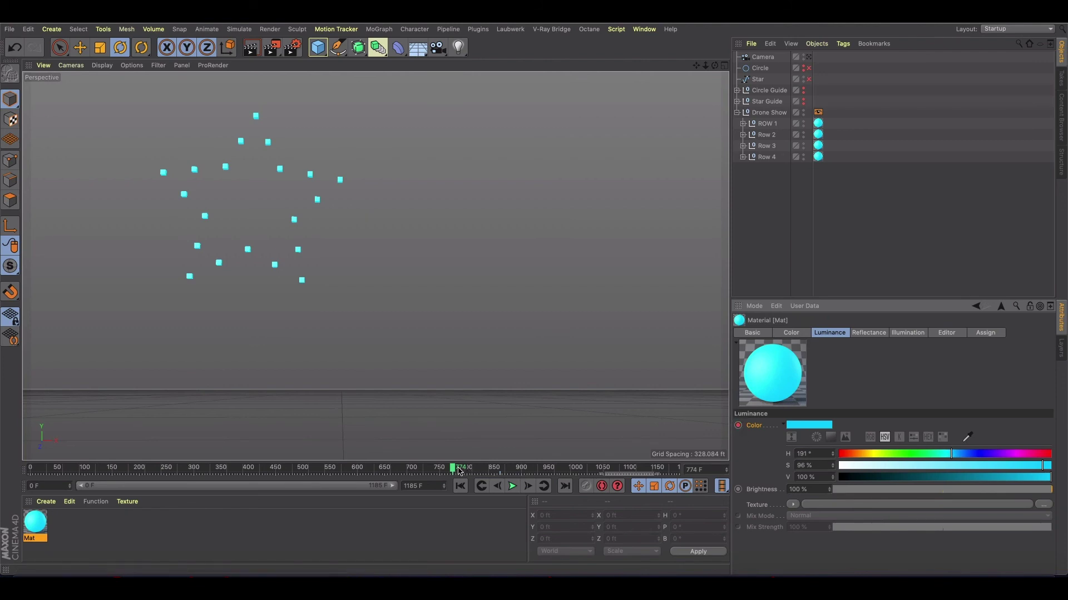
left_click_drag(459, 471, 536, 471)
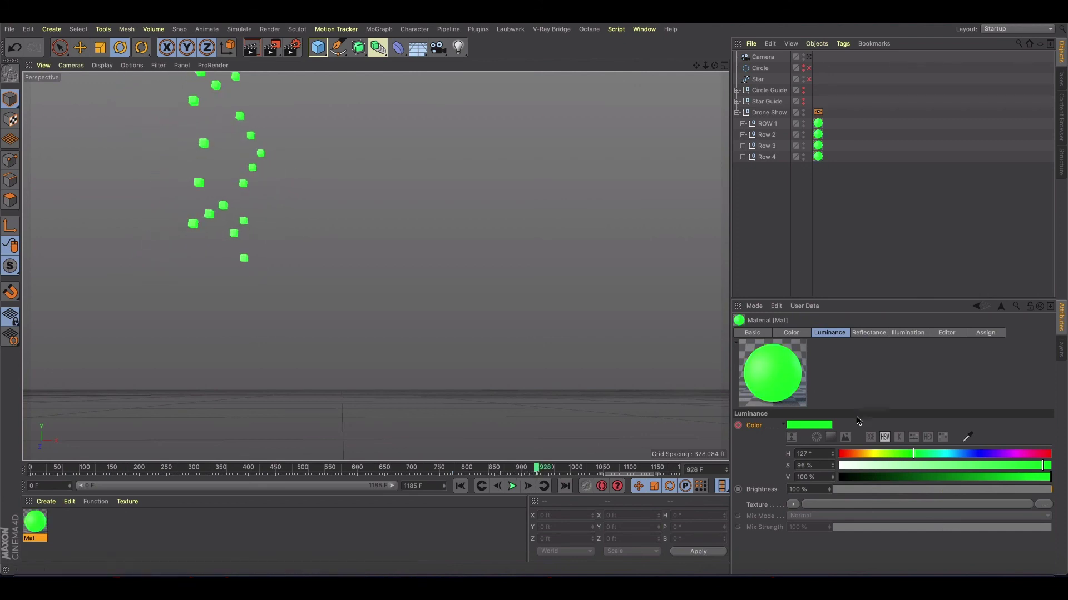
left_click(993, 457)
- Change the base colour hue to purple (~284°) at frame 928 and preview the transition
left_click(791, 332)
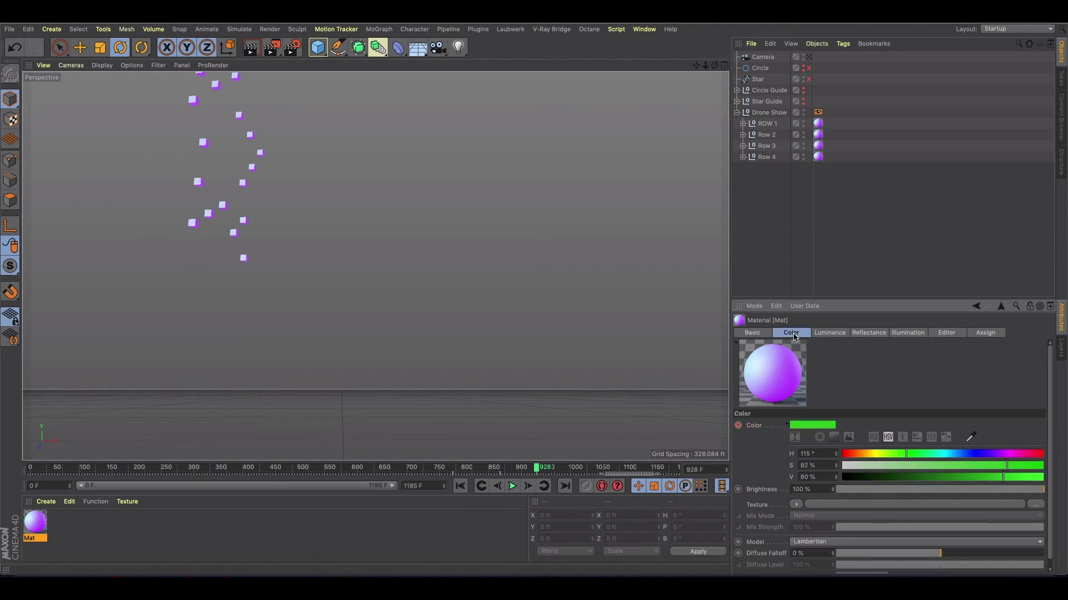
left_click(993, 455)
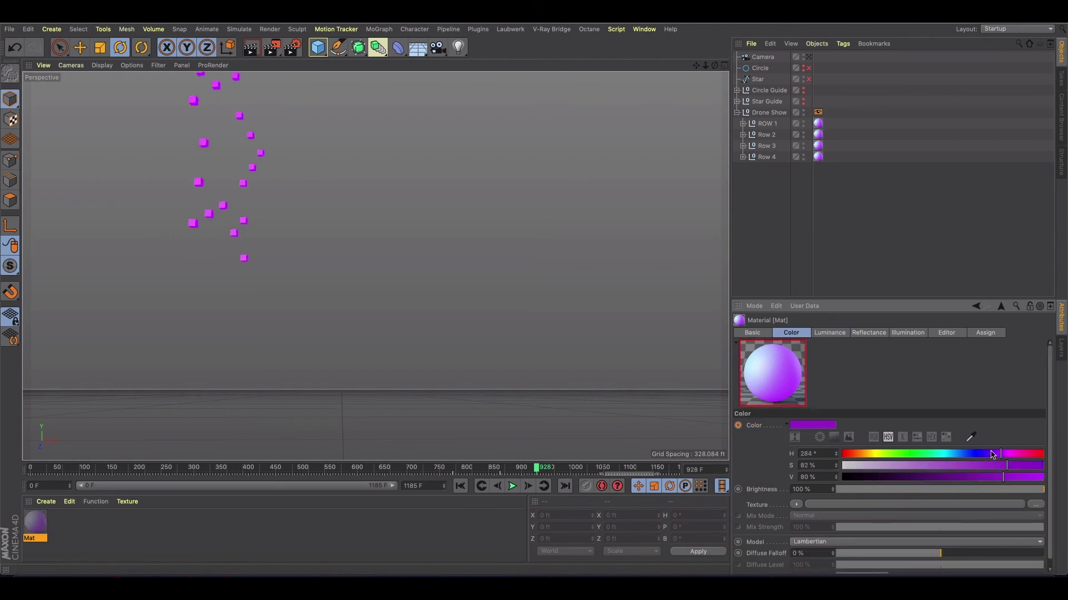
left_click(827, 333)
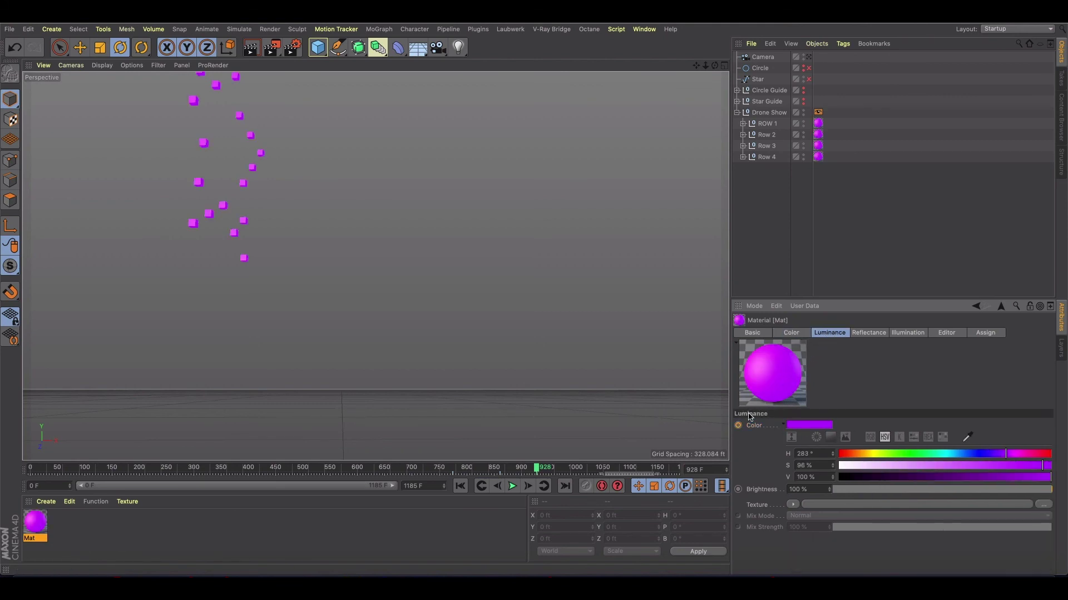
left_click(506, 470)
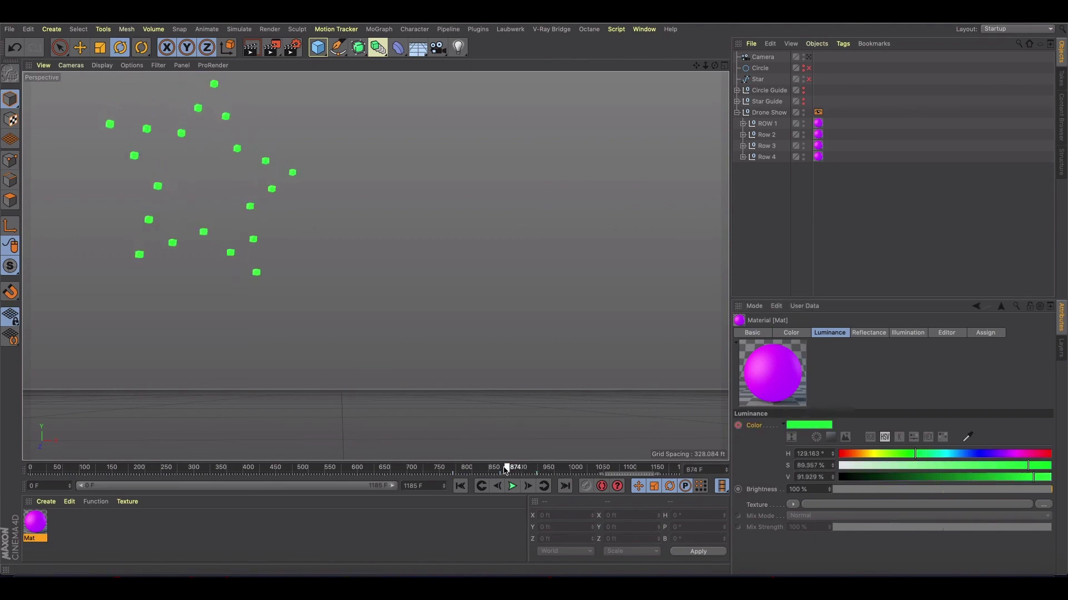
left_click_drag(506, 471, 534, 469)
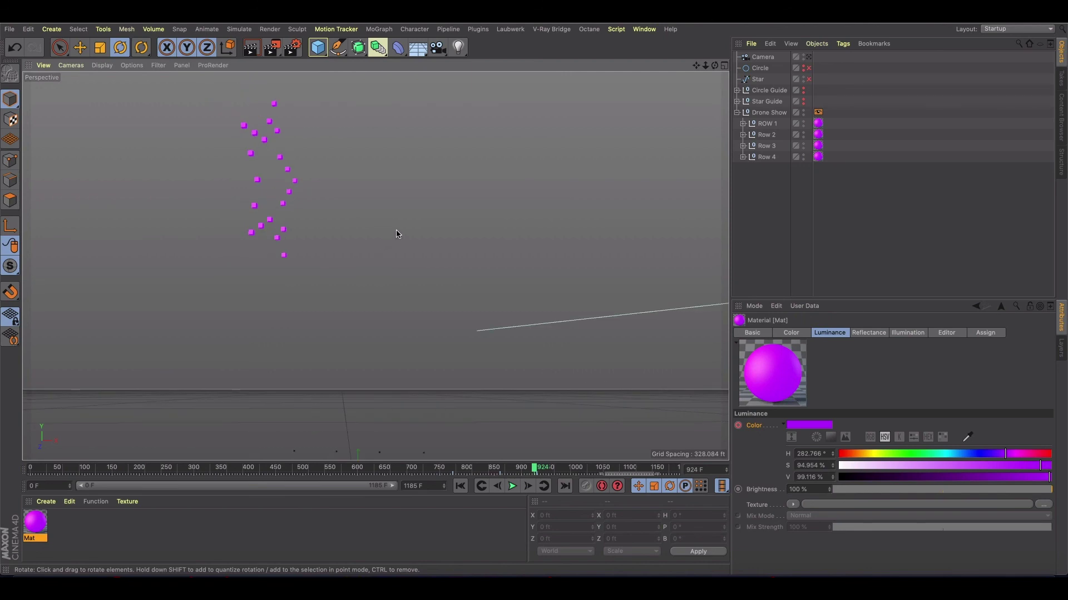
- At frame 998, set the luminance to orange (32°) and the base colour hue to 36°
middle_click_drag(410, 243, 389, 277, "alt")
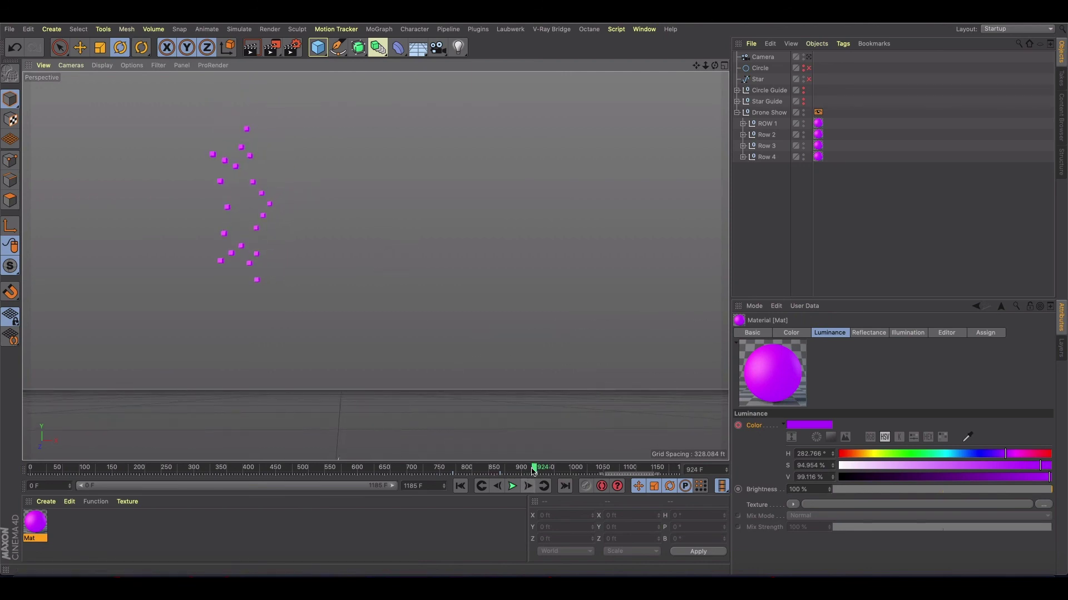
left_click_drag(534, 470, 575, 470)
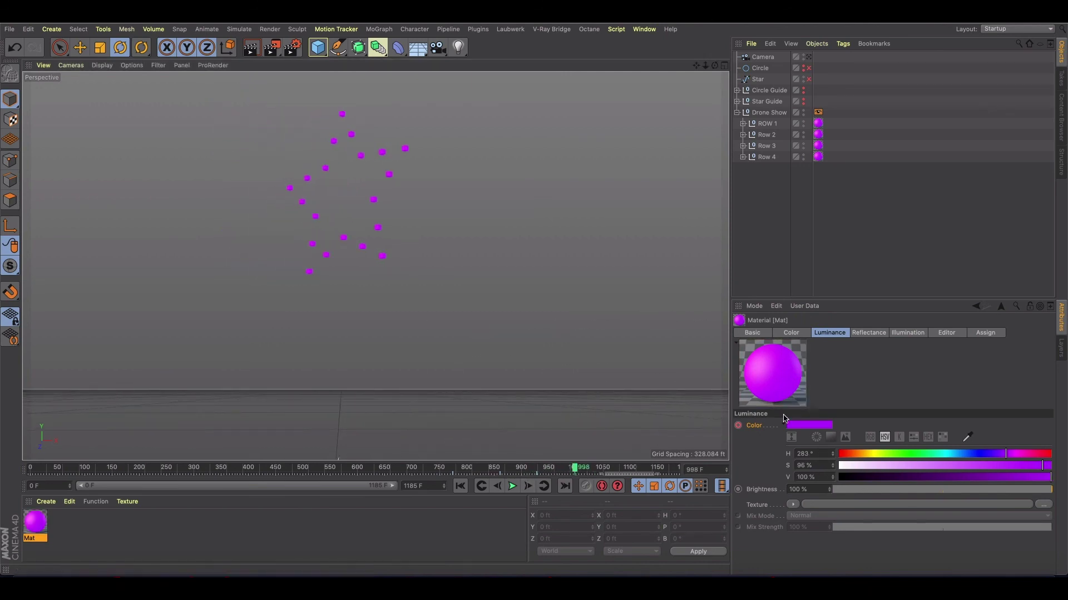
left_click(802, 426)
left_click(753, 424)
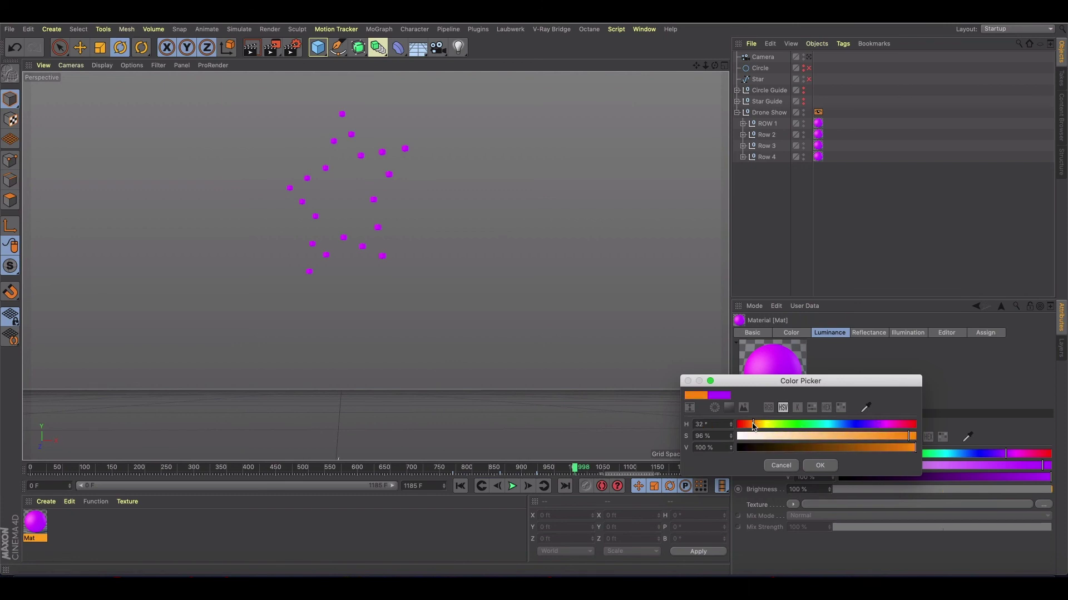
left_click(817, 465)
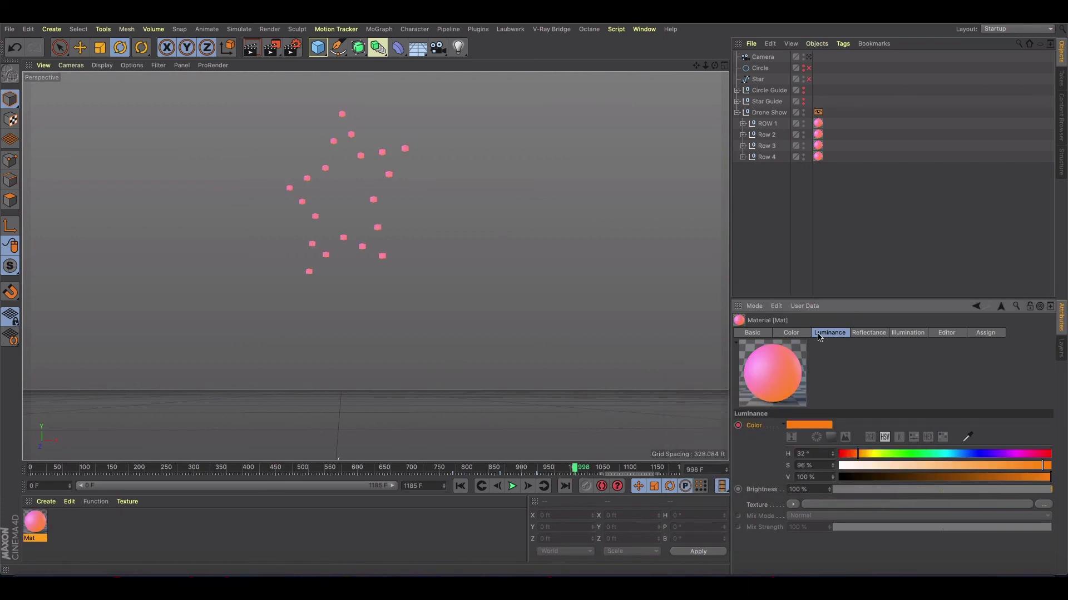
left_click(801, 334)
left_click(863, 453)
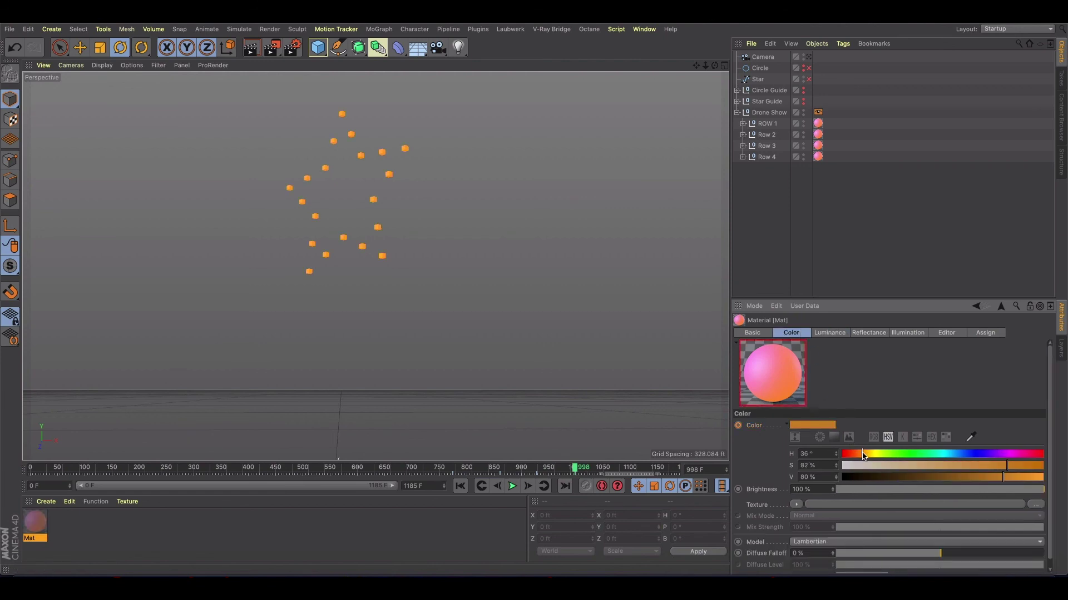
left_click_drag(574, 469, 631, 445)
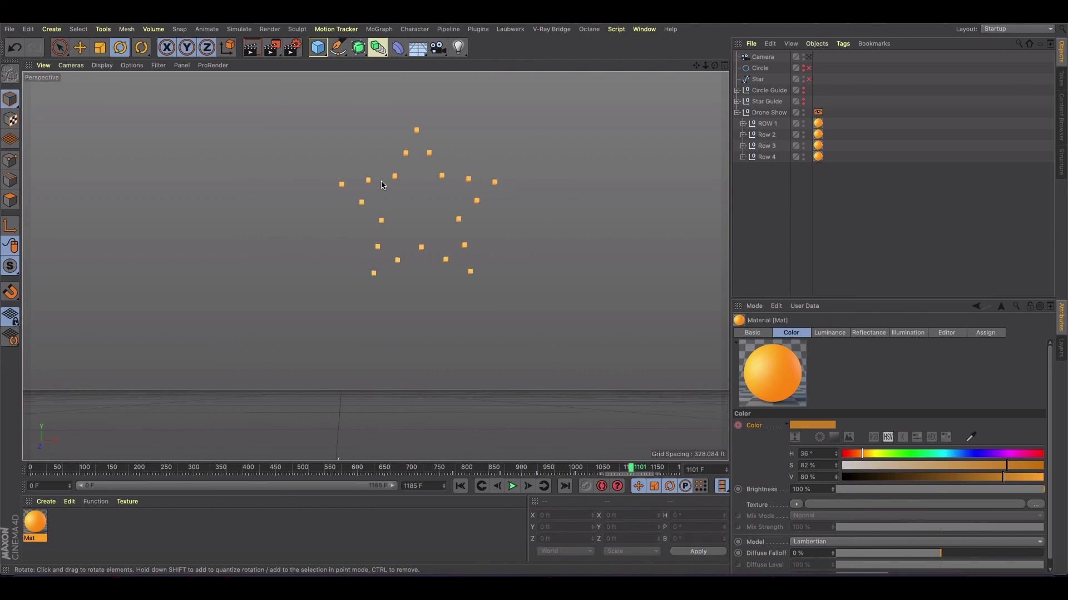
left_click(46, 502)
mouse_move(105, 368)
mouse_move(209, 370)
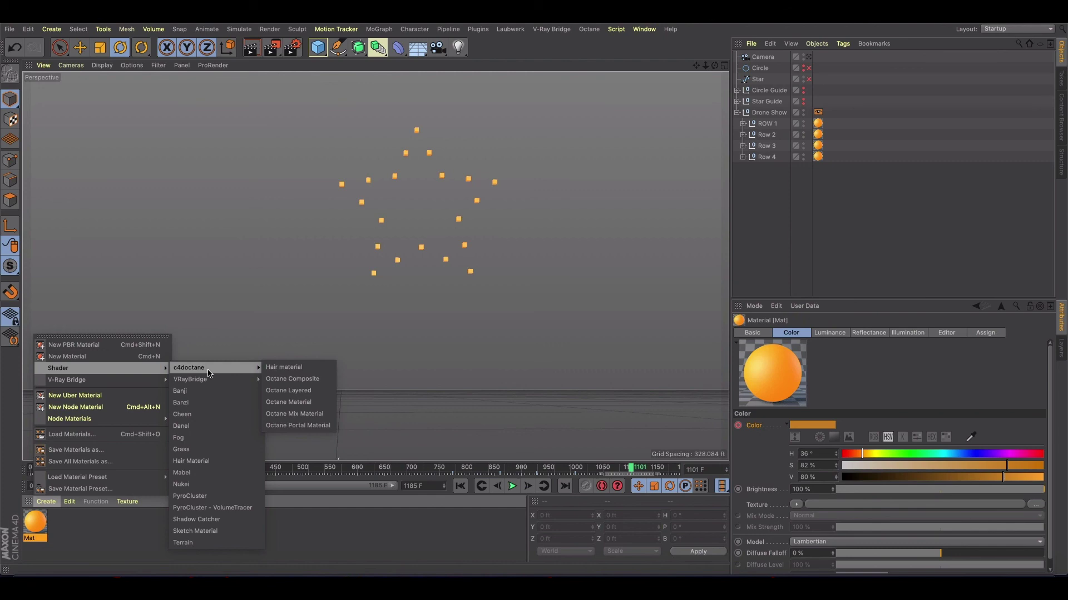
mouse_move(85, 383)
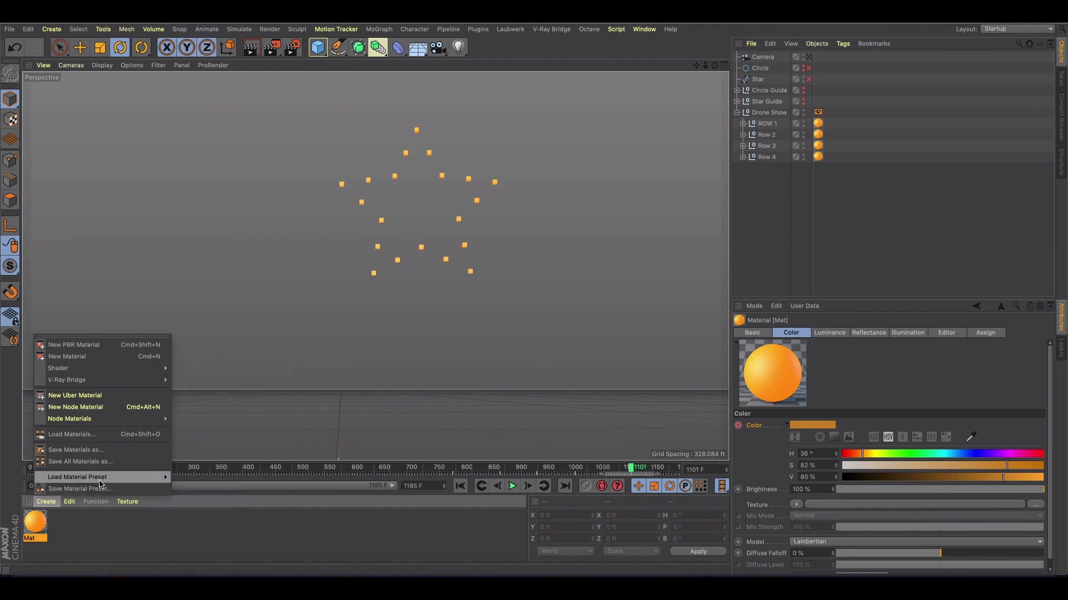
mouse_move(102, 481)
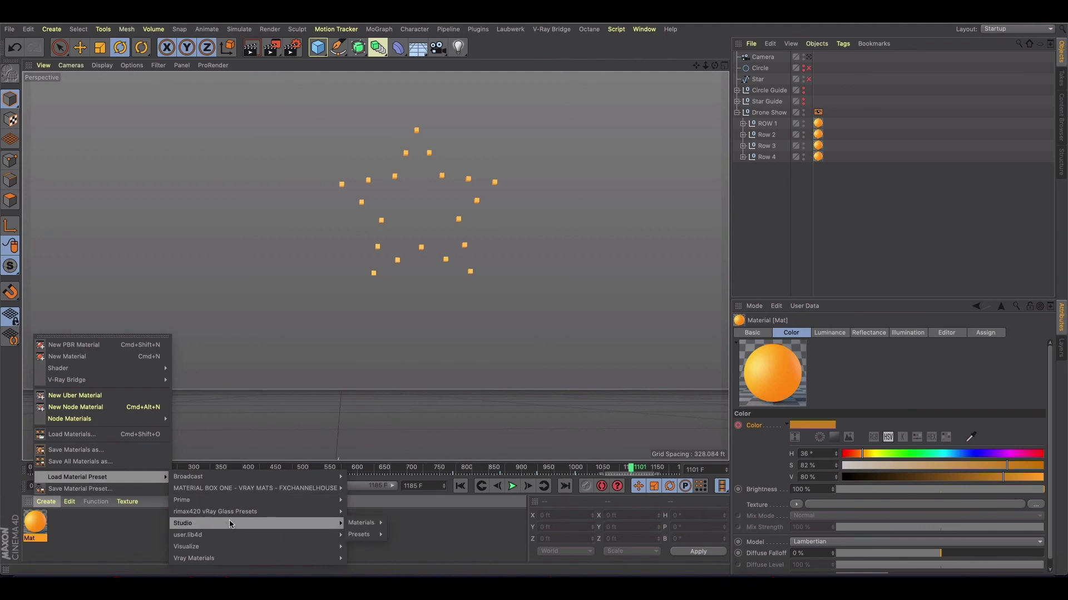
mouse_move(230, 548)
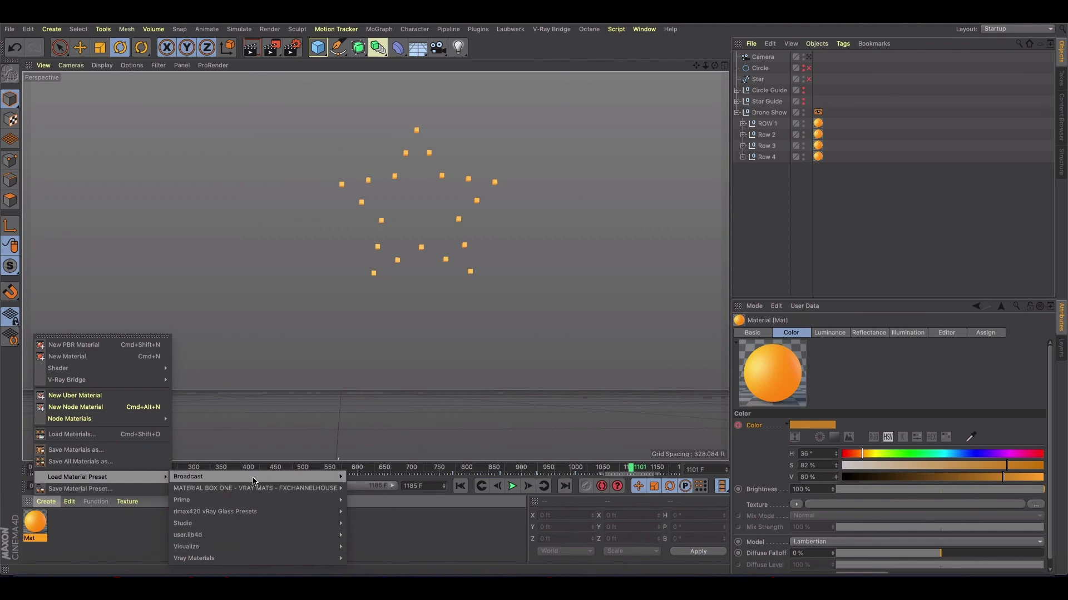
left_click(143, 534)
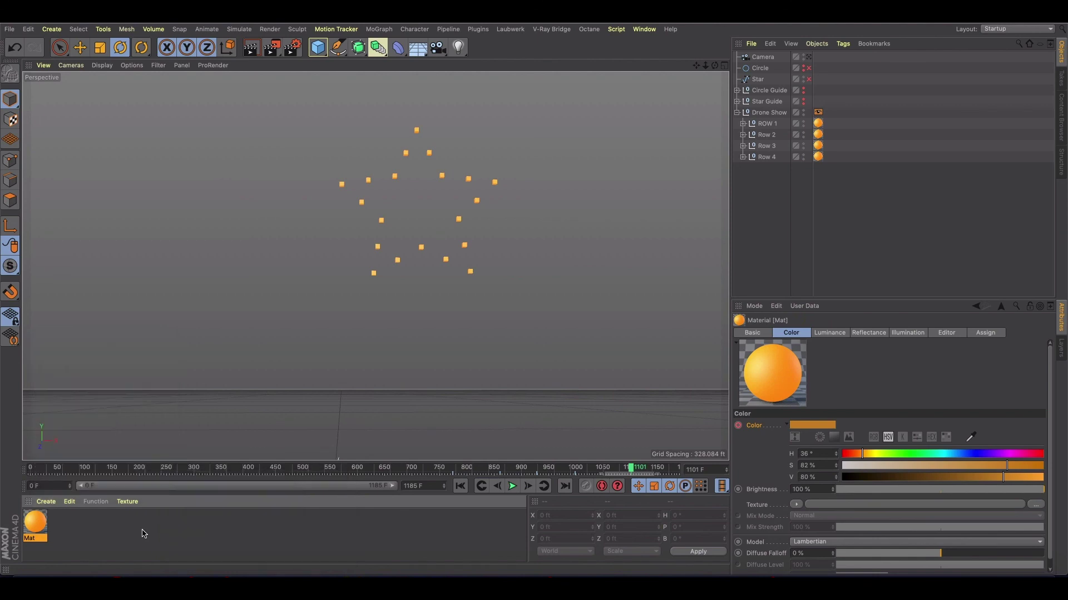